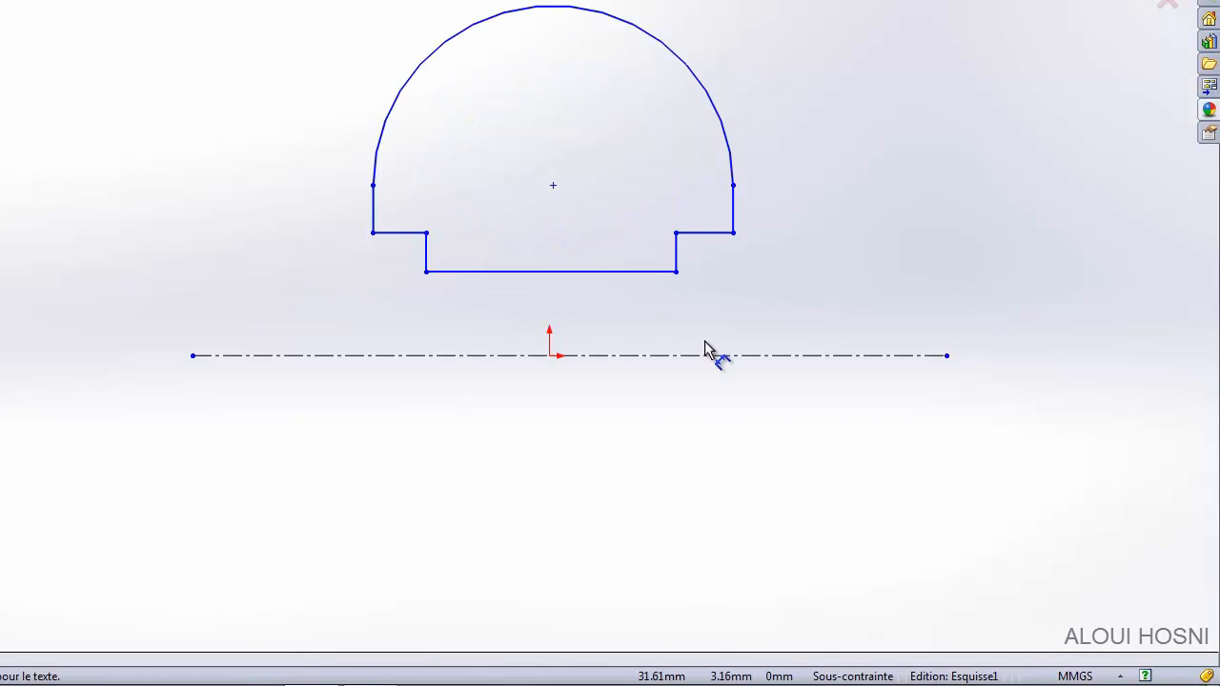
Dimension the profile's bottom edge against the centerline as a doubled distance of 34 mm.
left_click(625, 273)
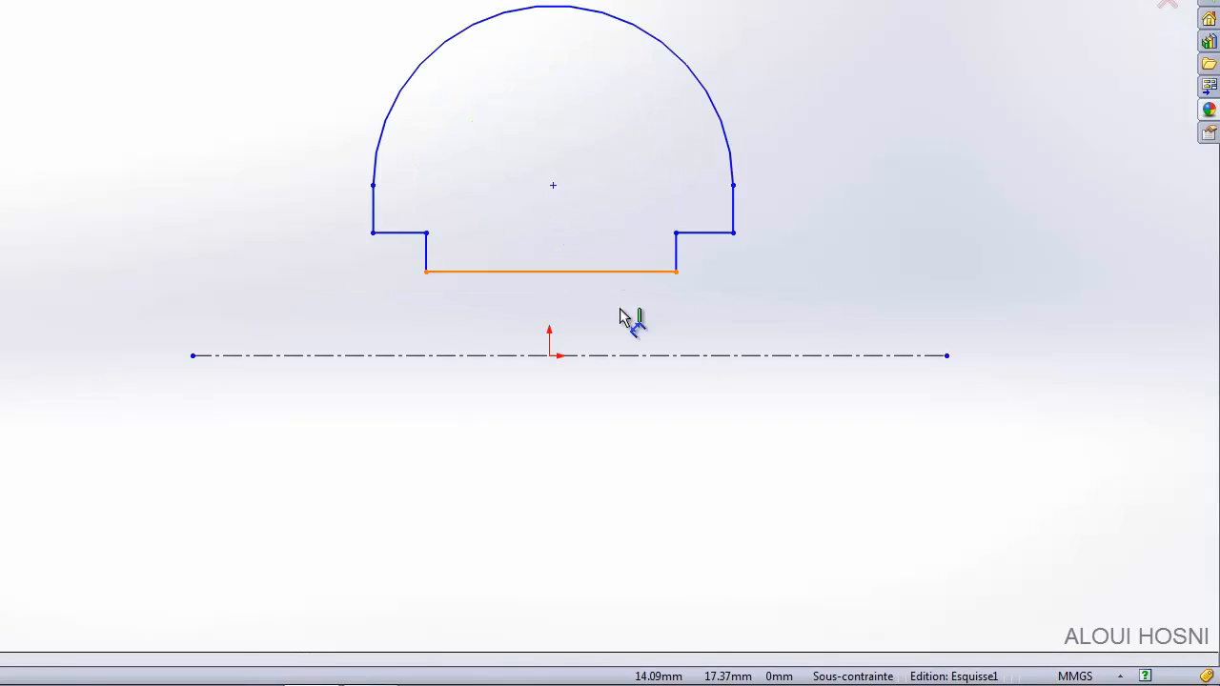
left_click(631, 356)
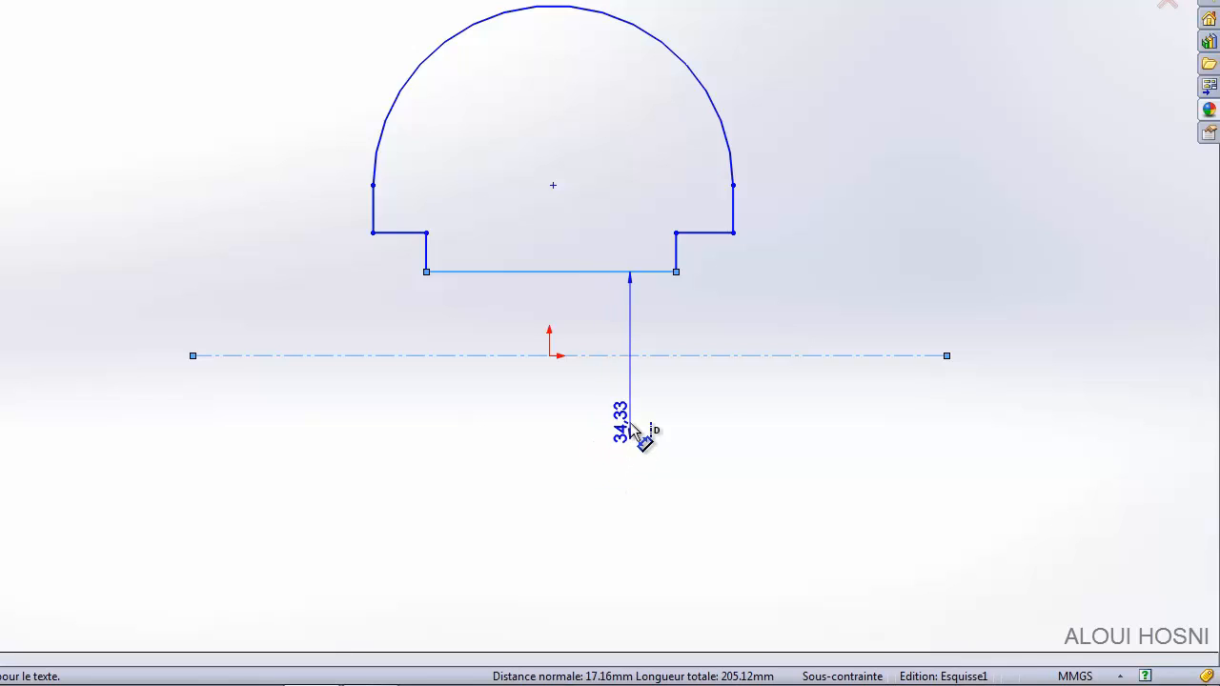
left_click(632, 431)
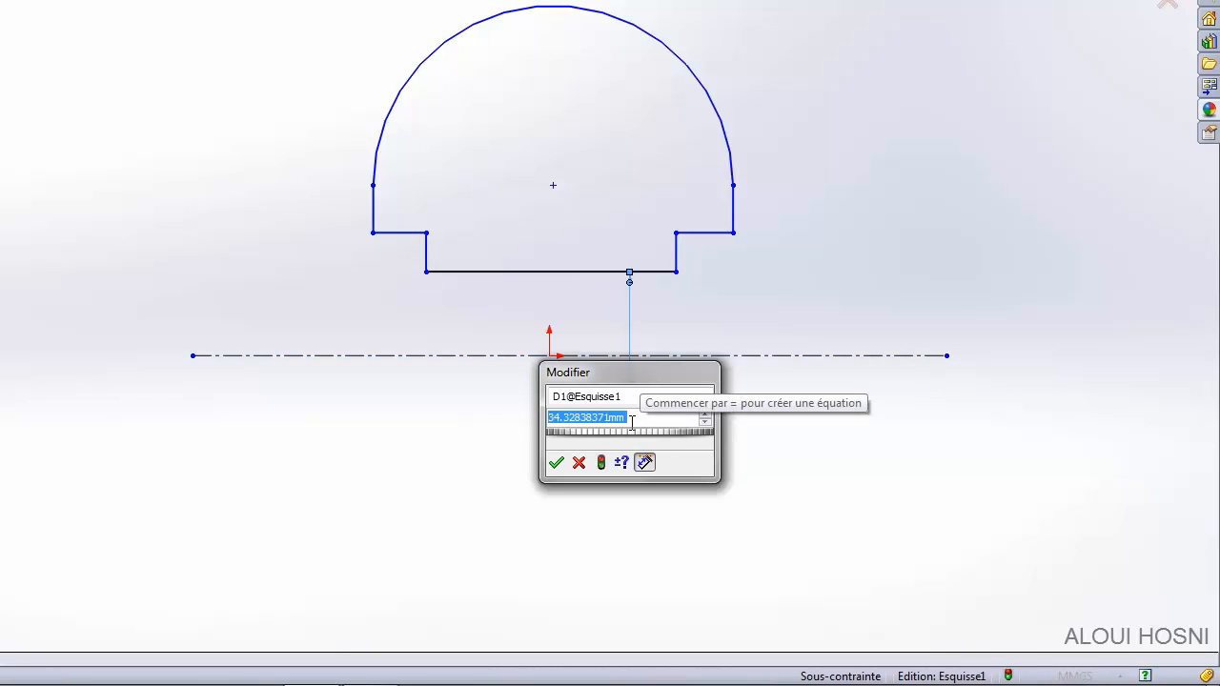
type("34")
key("Return")
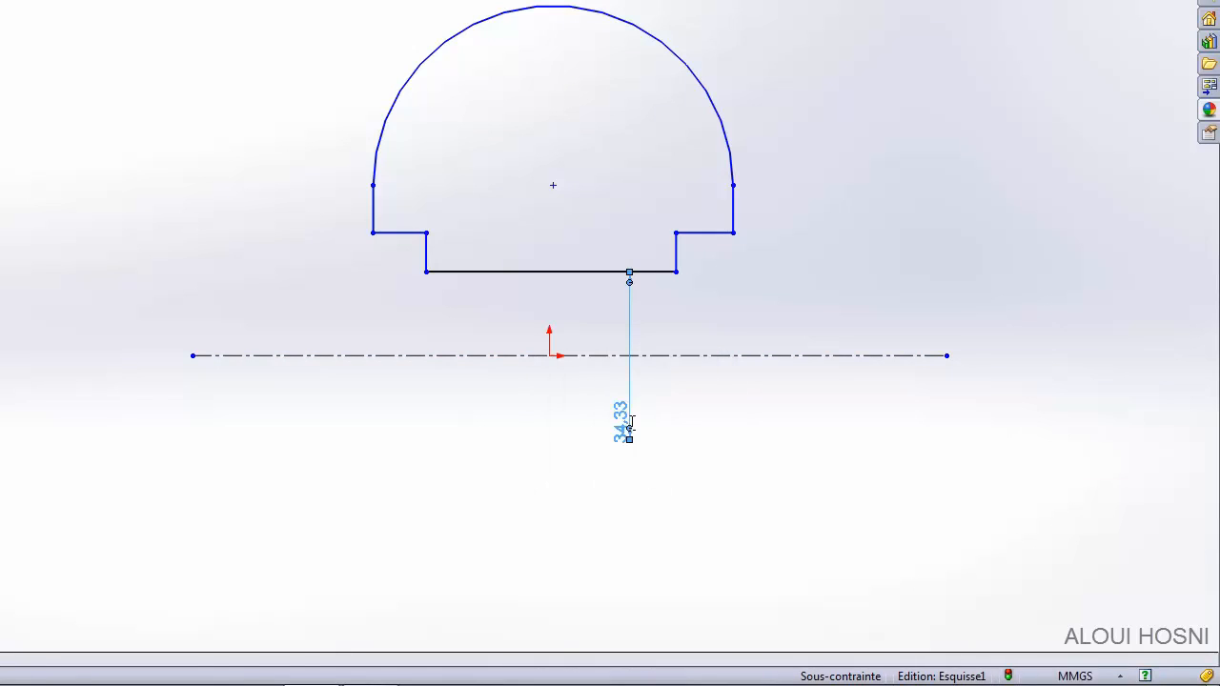
Dimension the right horizontal step line against the centerline as a doubled distance of 41 mm.
left_click(706, 234)
left_click(714, 356)
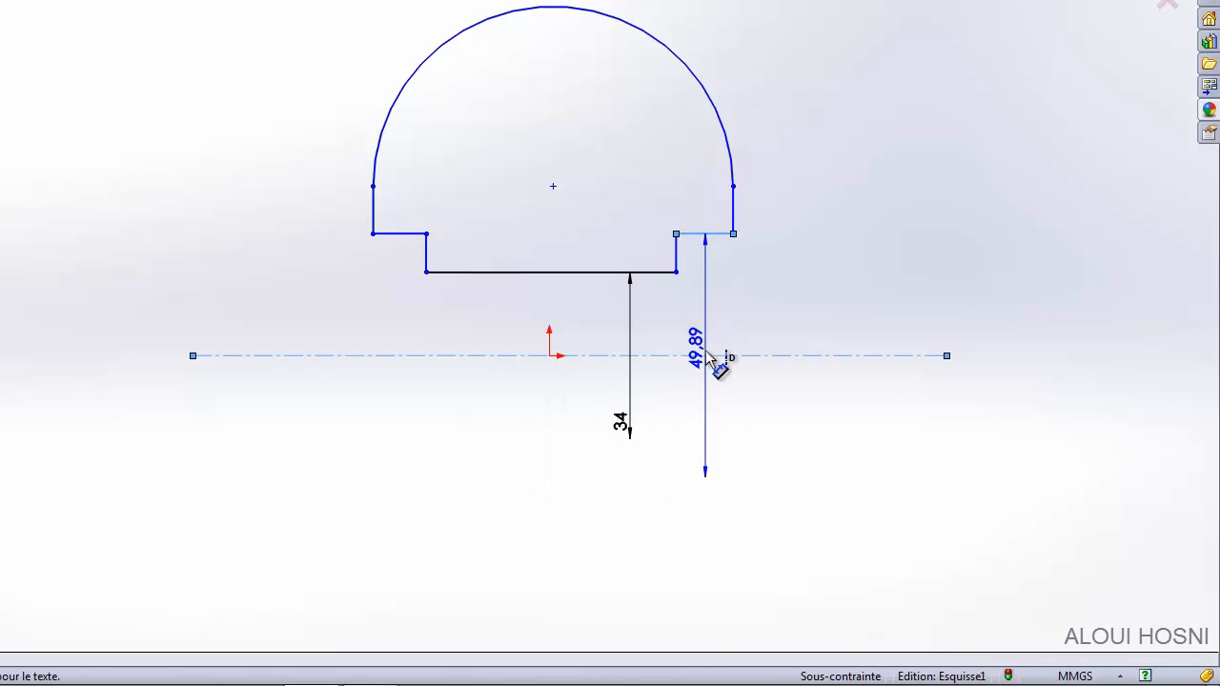
left_click(726, 398)
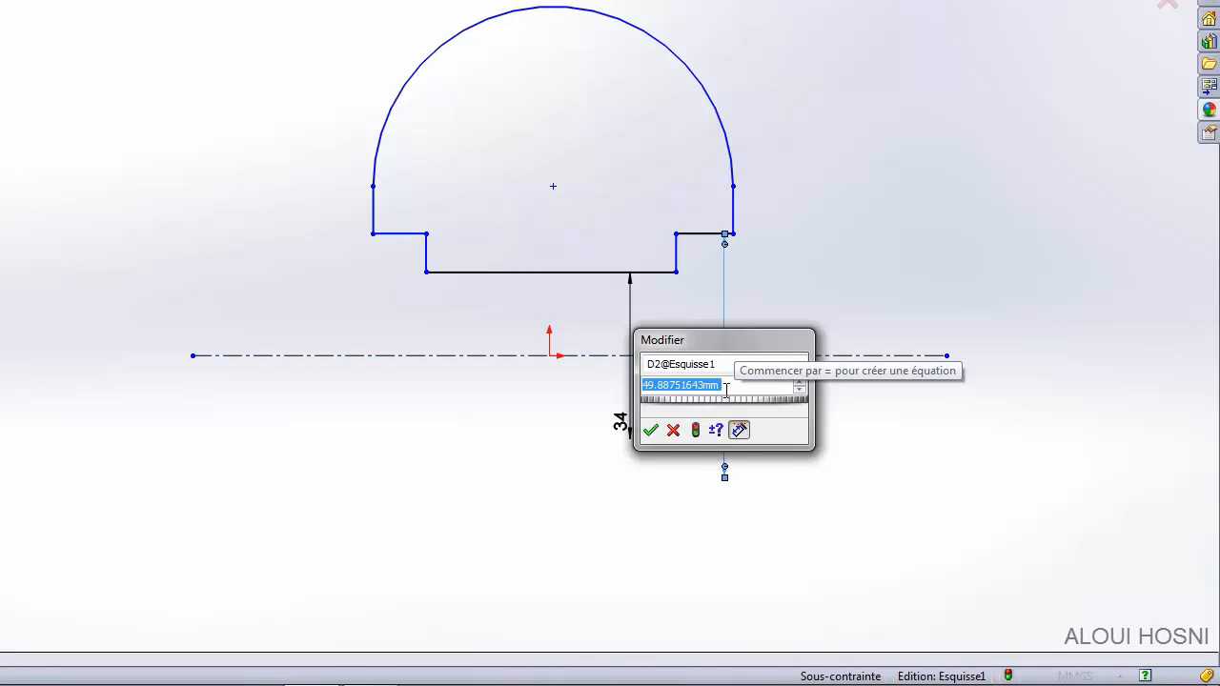
type("41")
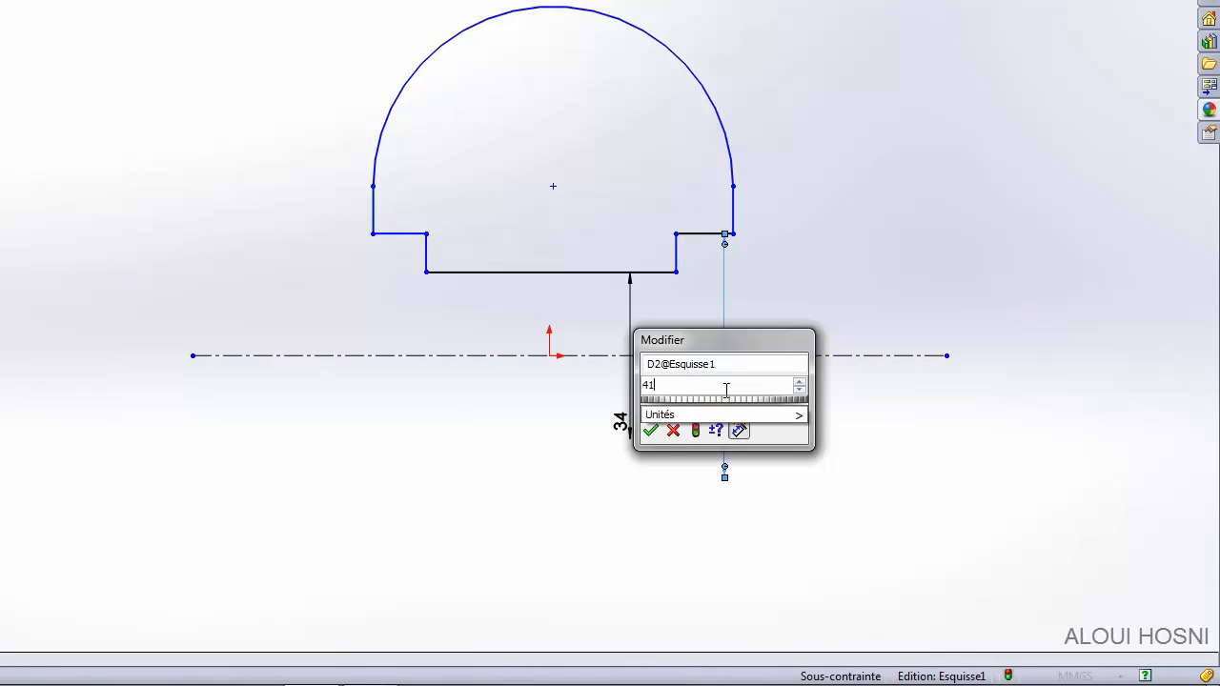
key("Return")
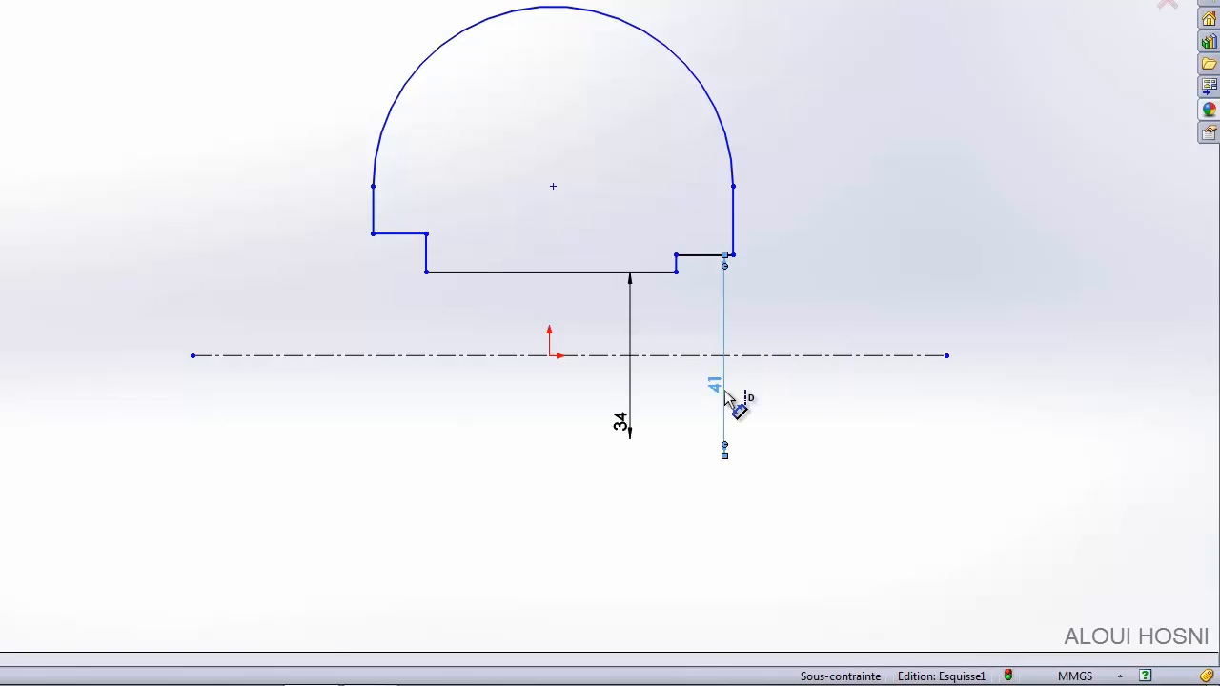
Dimension the arc's right endpoint against the centerline as a doubled distance of 51 mm.
left_click(734, 191)
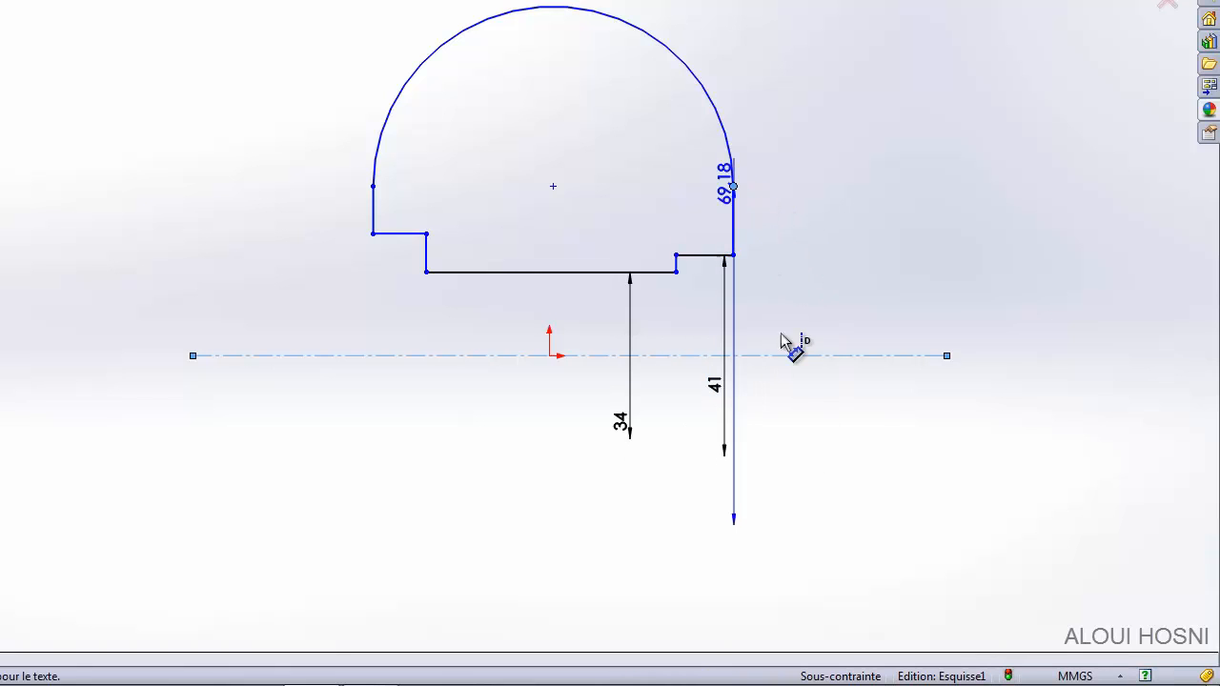
left_click(784, 351)
left_click(799, 426)
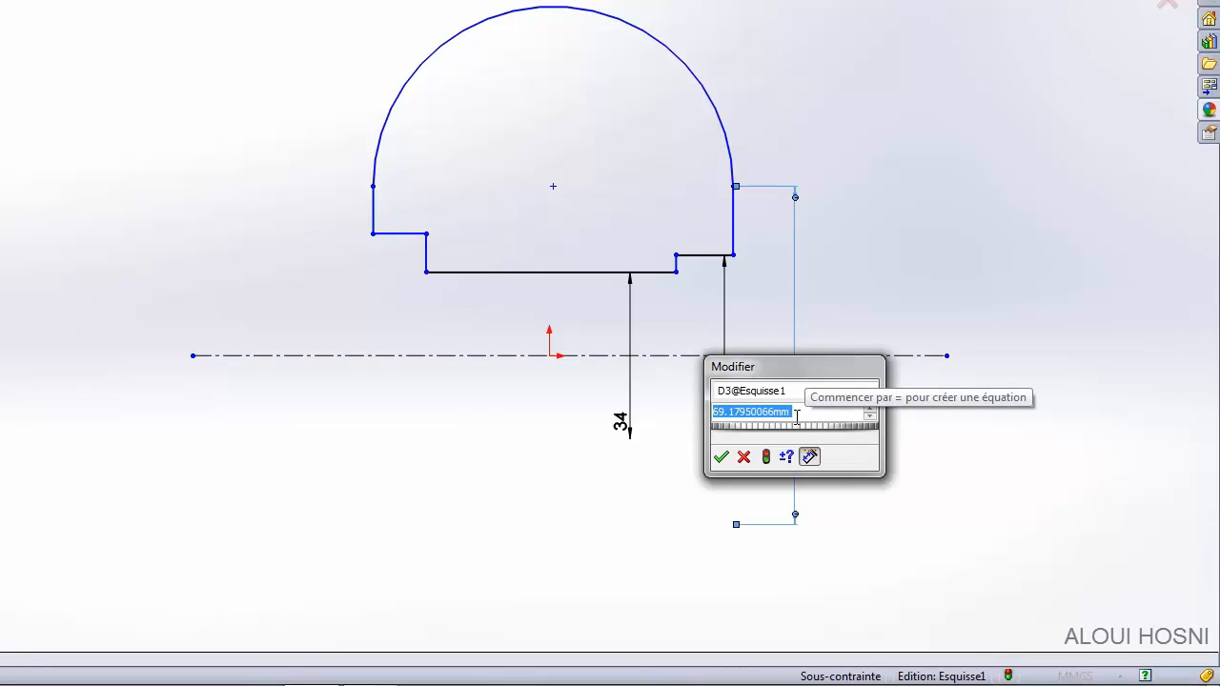
type("51")
key("Return")
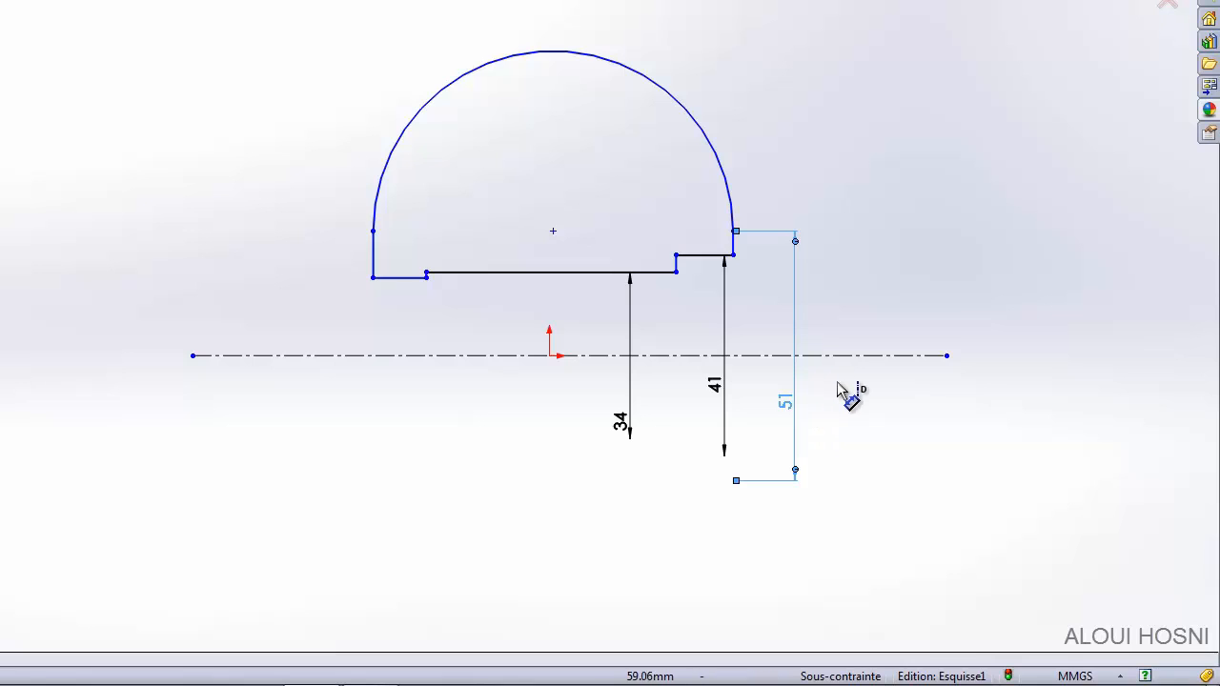
key("Escape")
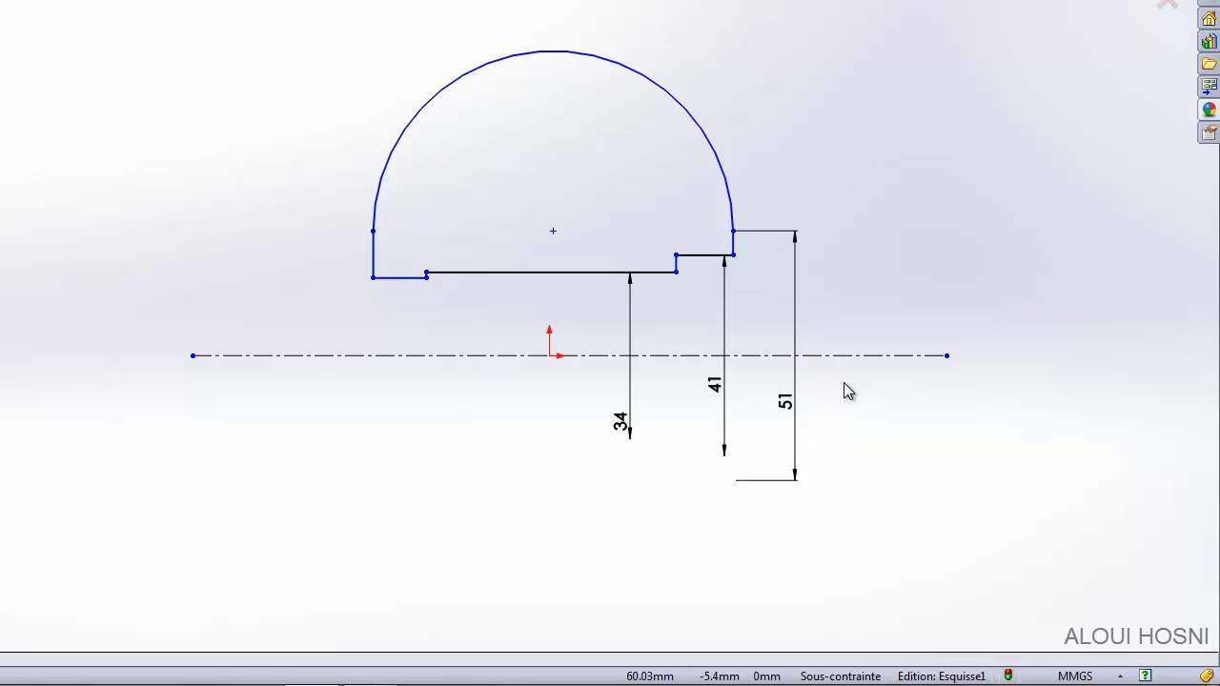
Raise the left horizontal step line above the bottom edge and apply an Equal relation to it and the two short inner vertical lines.
left_click_drag(401, 278, 401, 256)
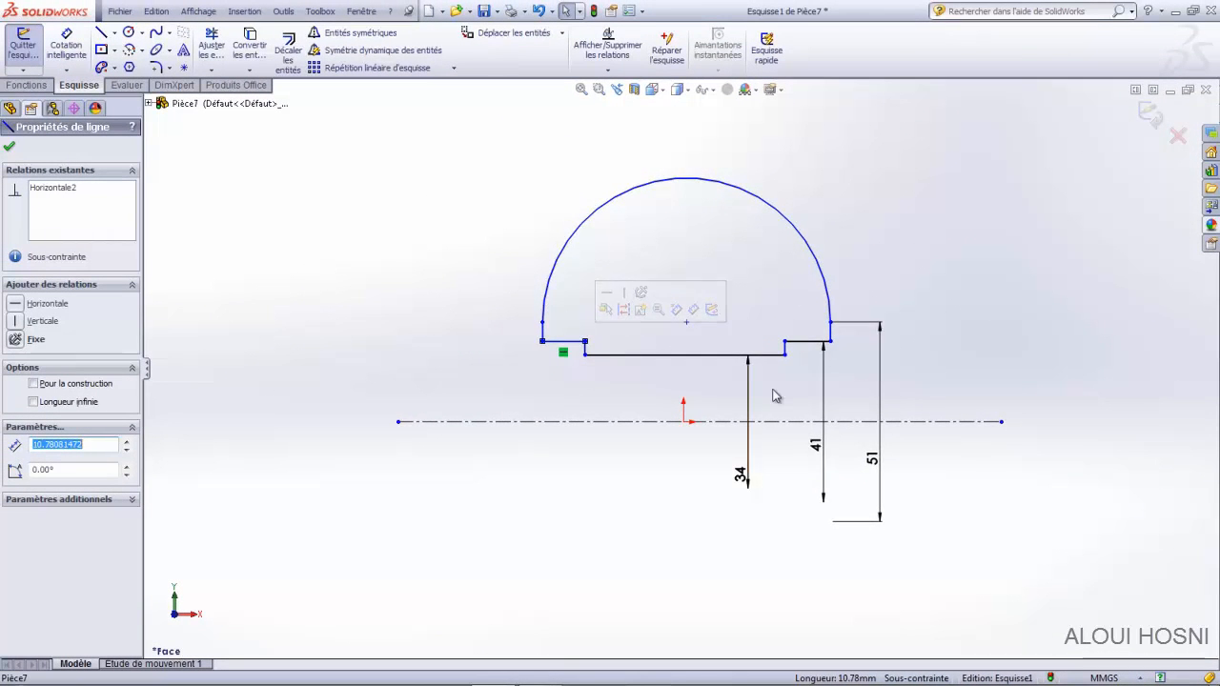
scroll(774, 382, "down", 2)
scroll(774, 376, "down", 2)
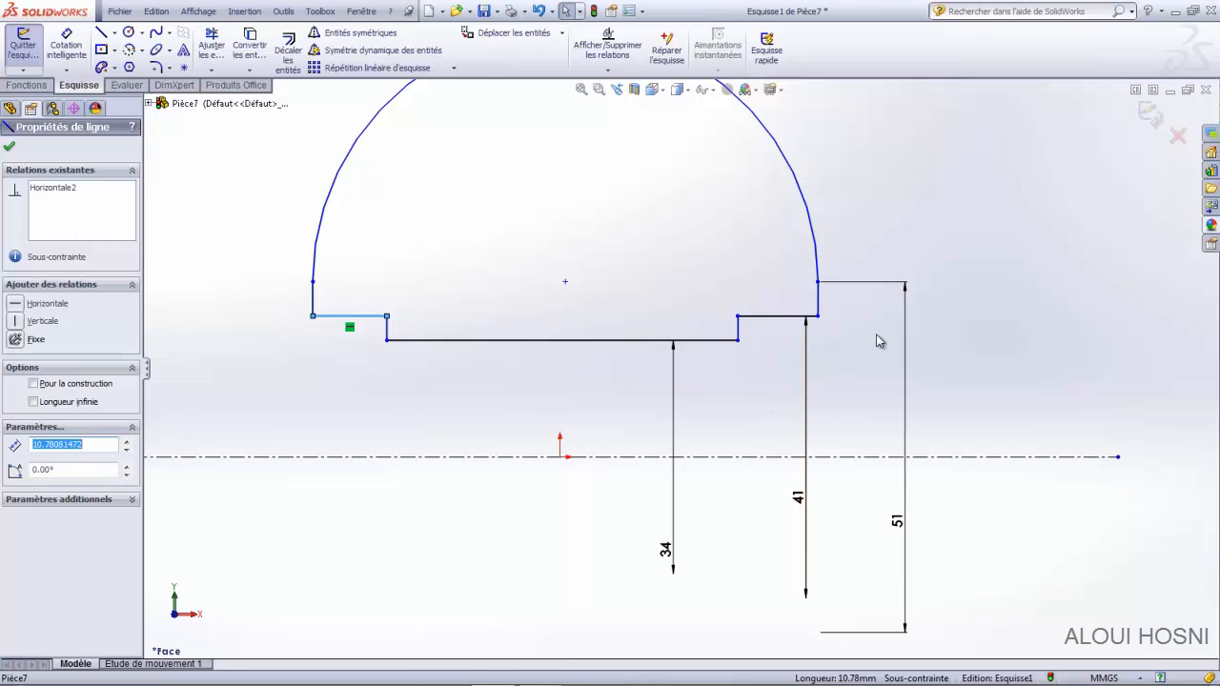
left_click(740, 330, "ctrl")
left_click(387, 329, "ctrl")
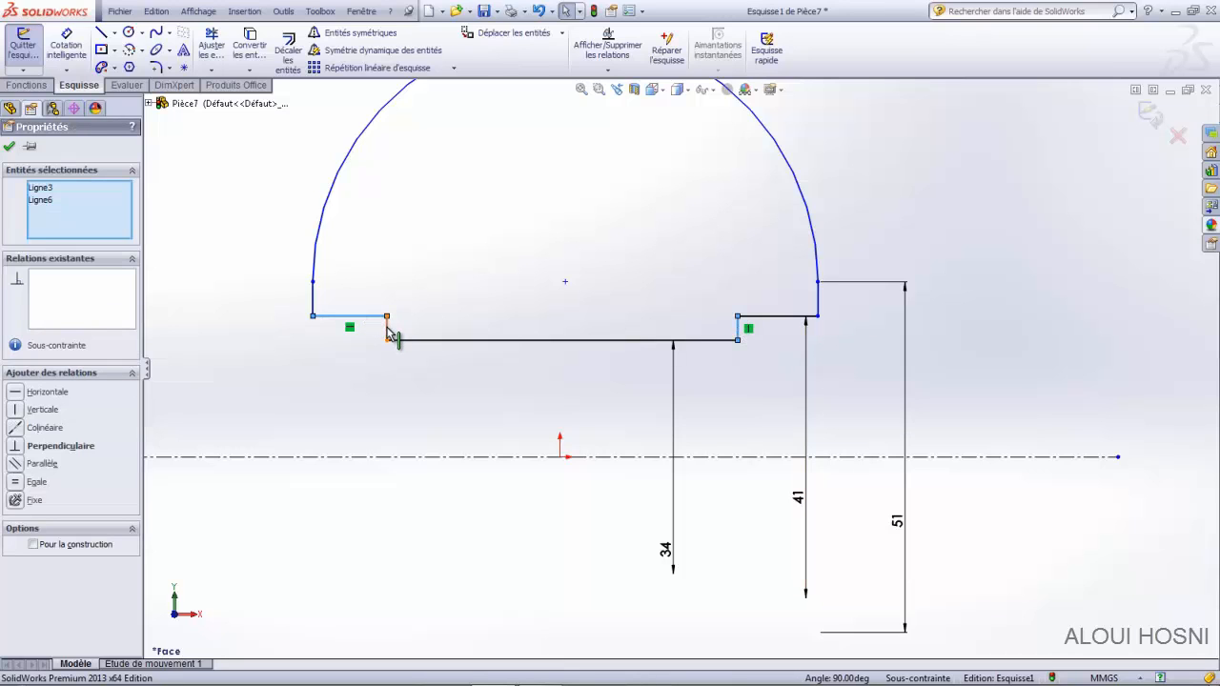
left_click(14, 466)
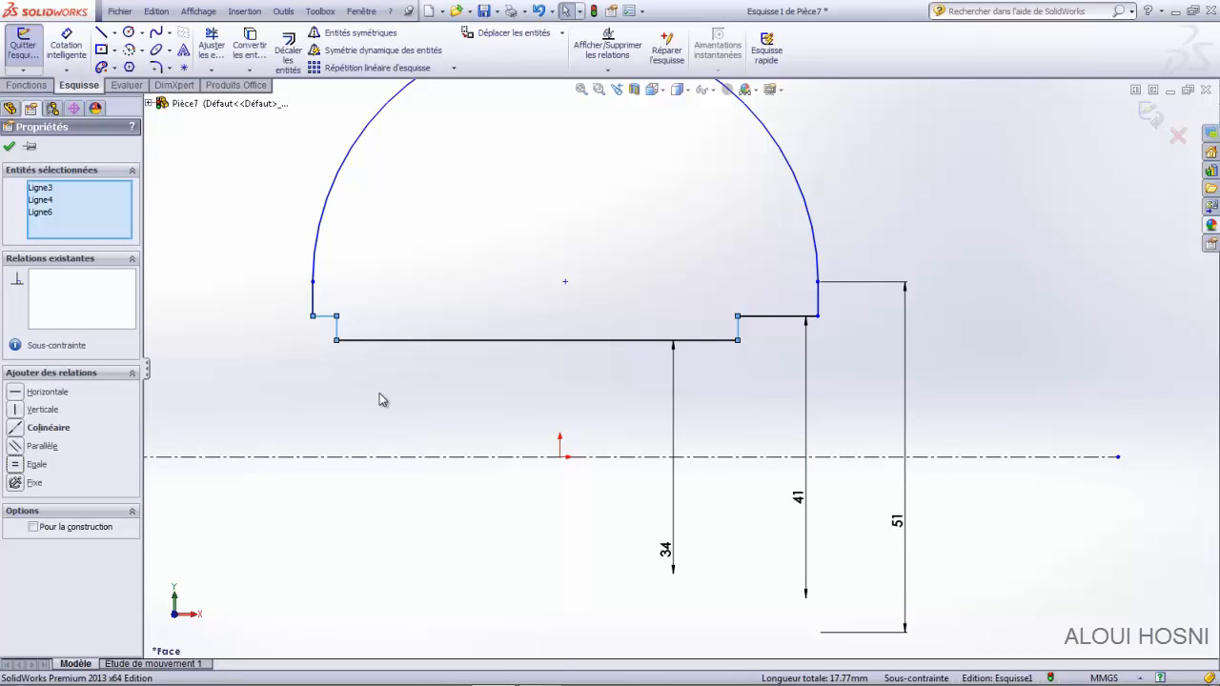
left_click(852, 350)
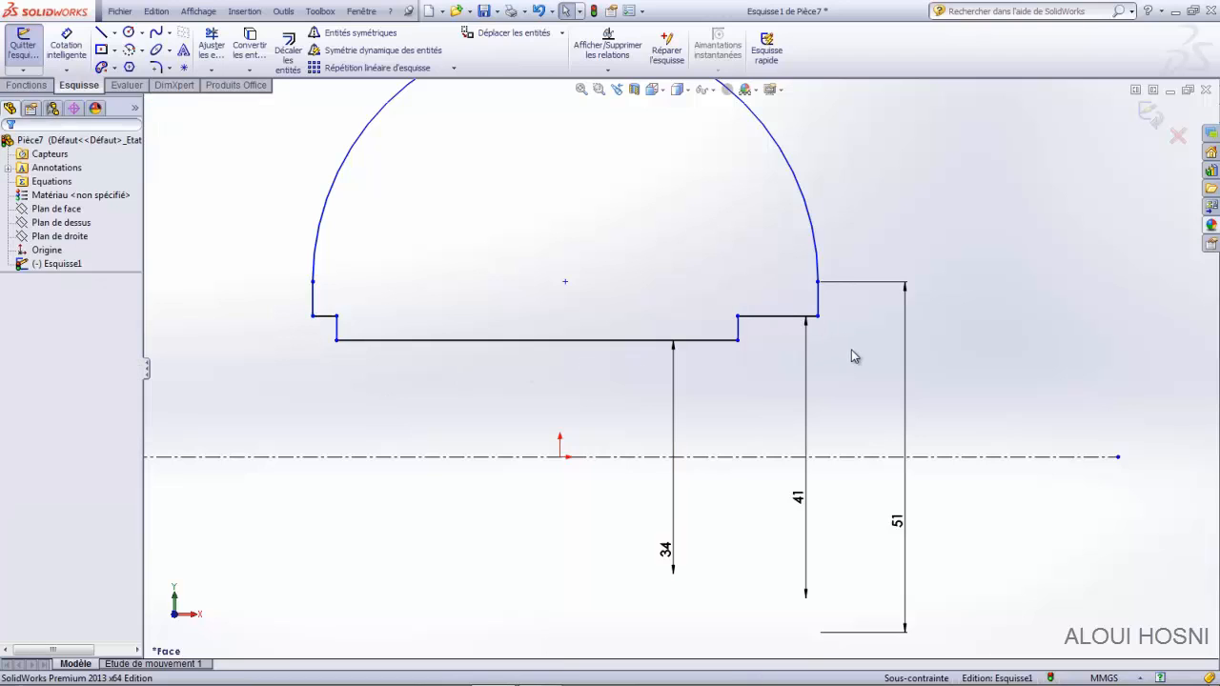
Apply an Equal relation to the two outer vertical lines below the arc's ends.
left_click(820, 305)
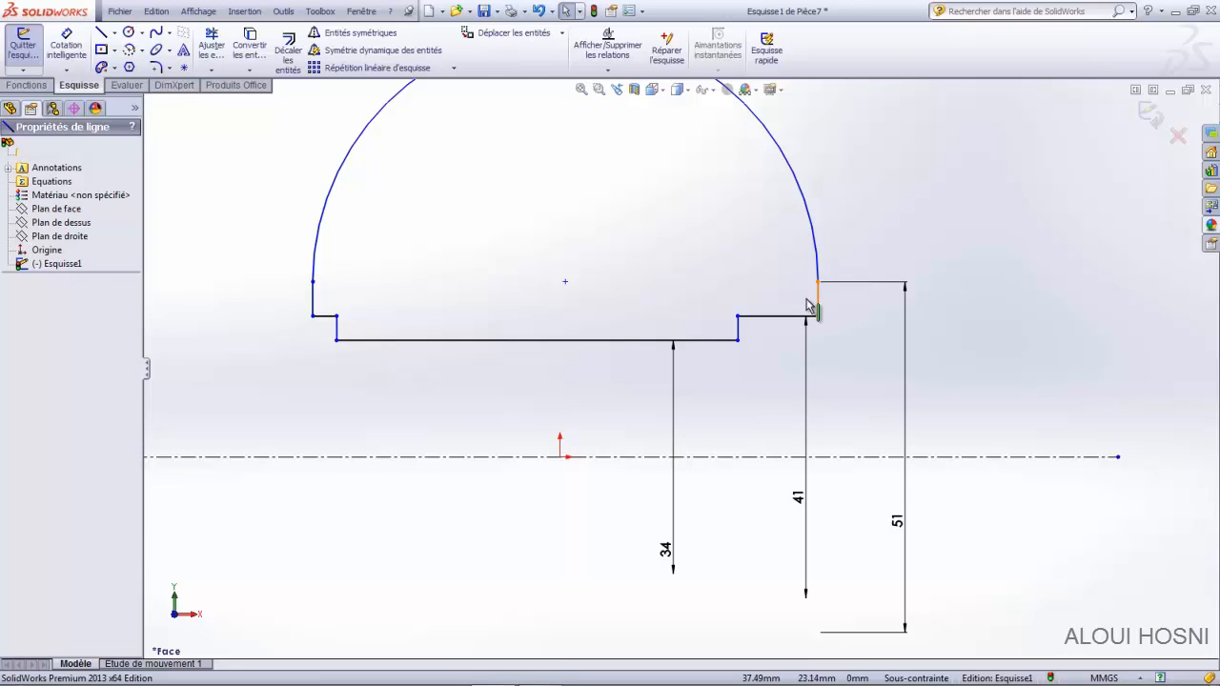
left_click(316, 301, "ctrl")
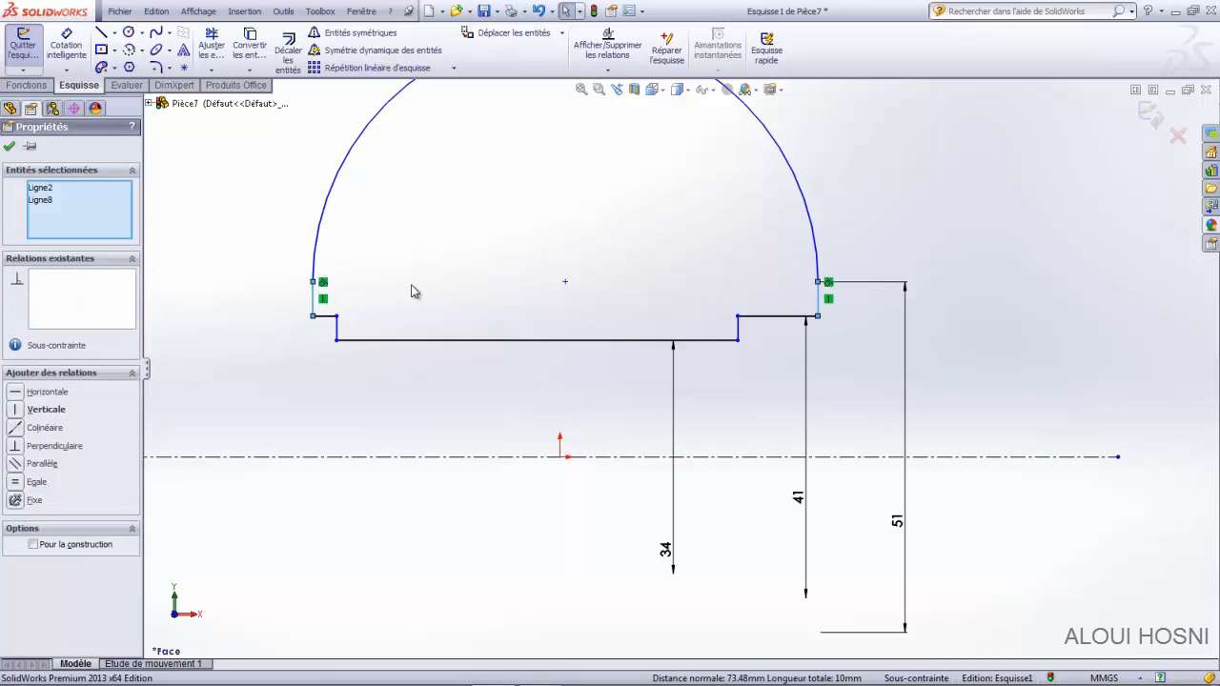
left_click(16, 485)
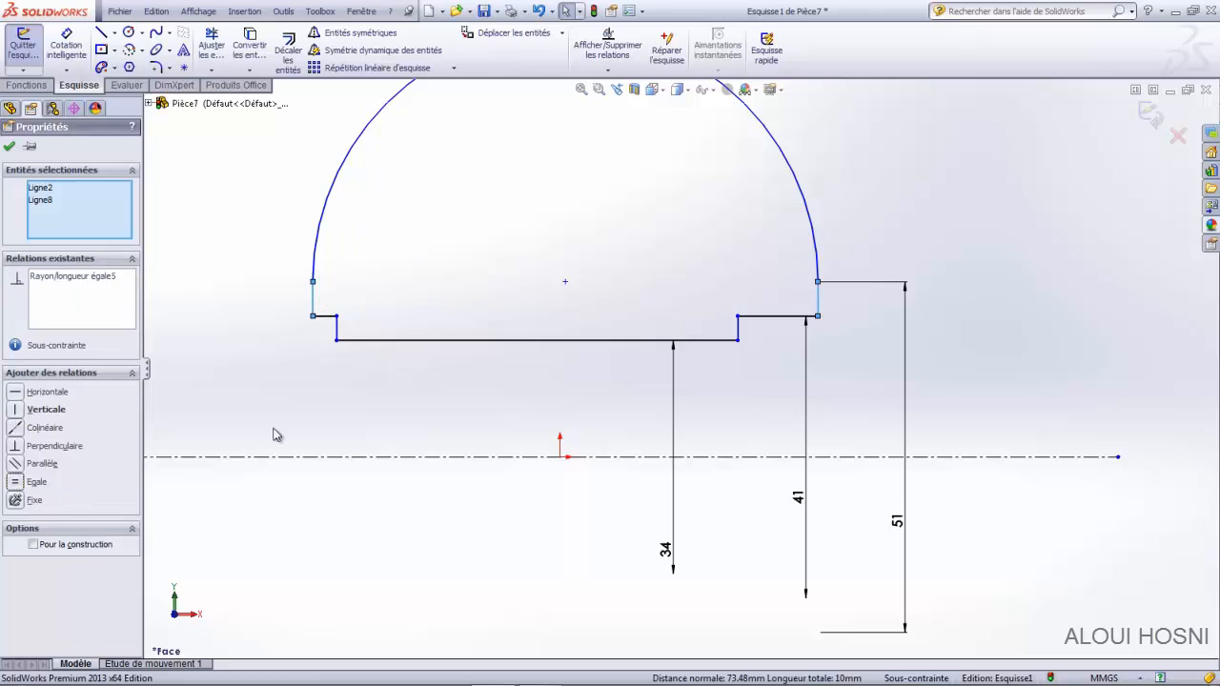
left_click(467, 395)
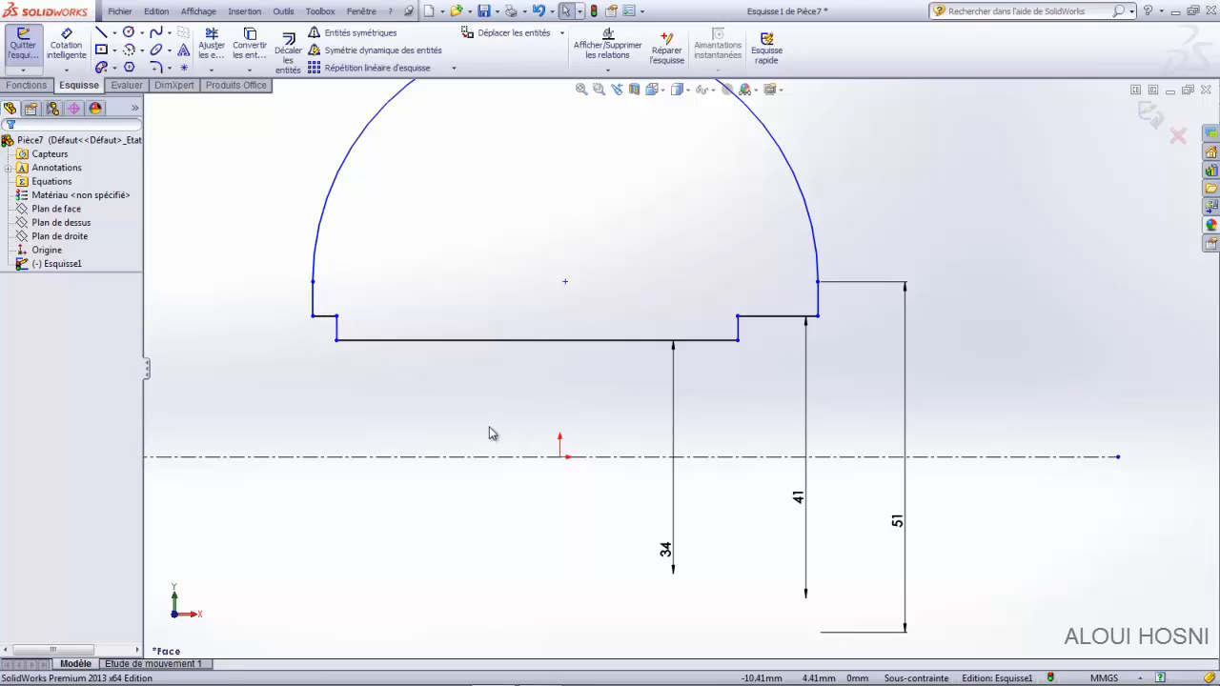
Dimension the length of the profile's bottom edge as 34 mm.
right_click_drag(486, 427, 507, 378)
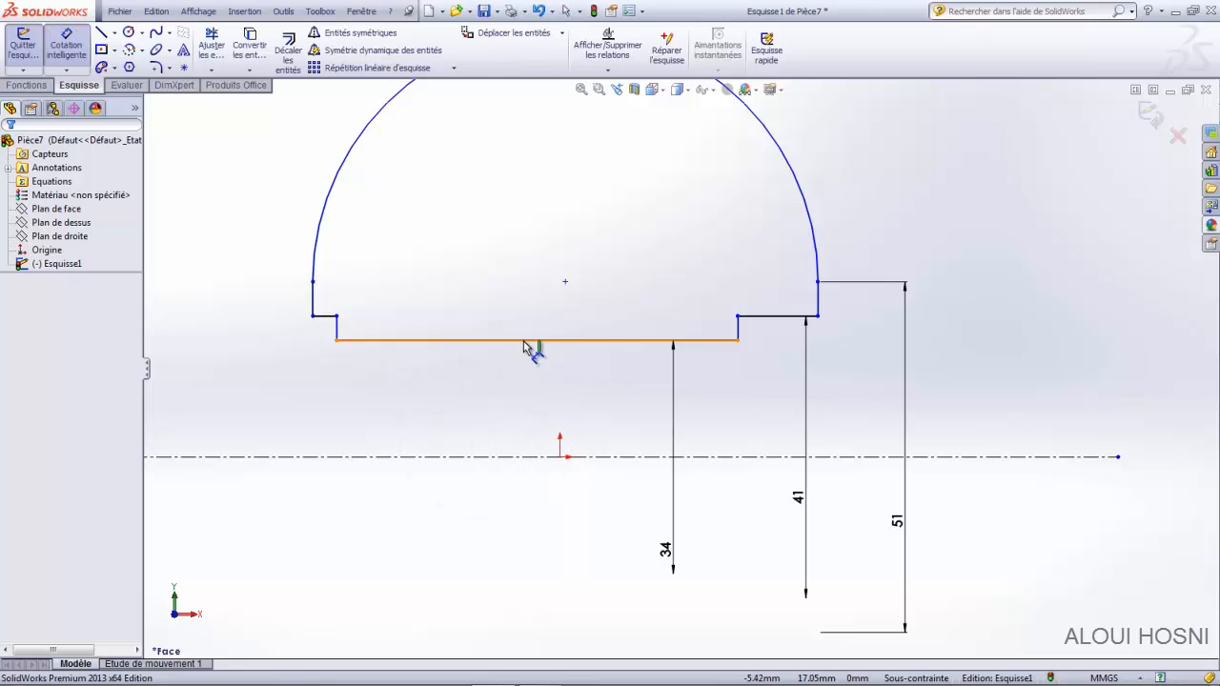
left_click(531, 343)
left_click(528, 396)
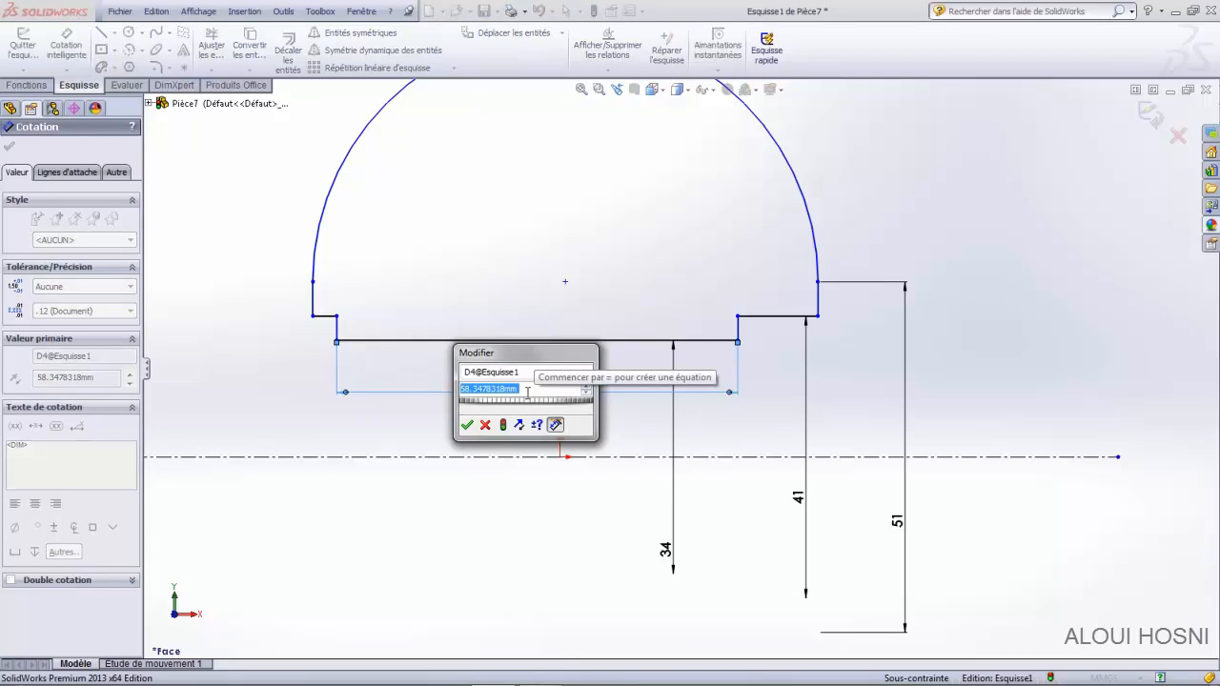
type("34")
key("Return")
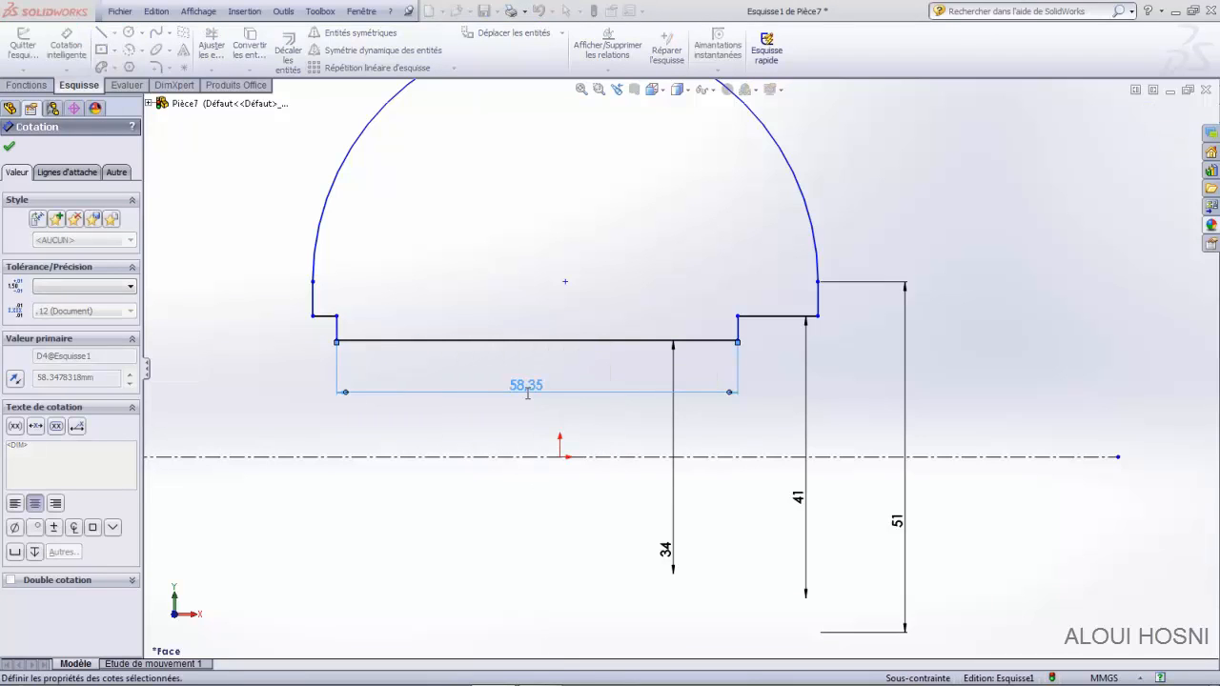
Dimension the overall width between the two outer vertical lines as 40 mm.
left_click(818, 300)
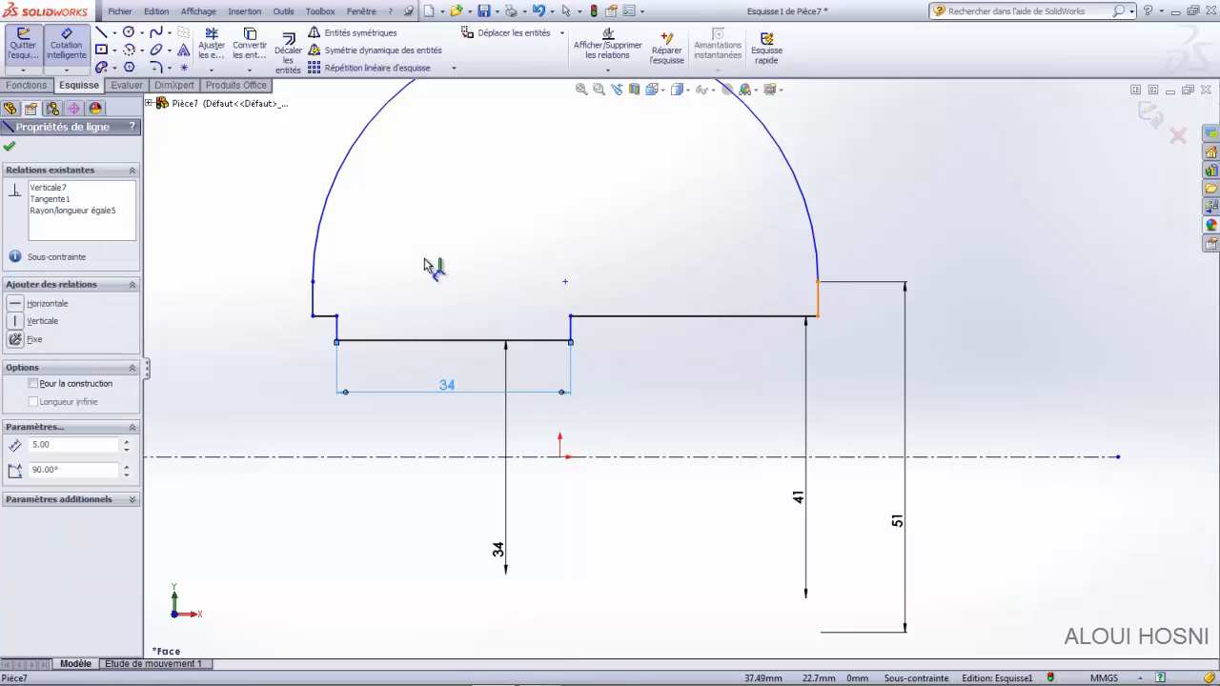
left_click(314, 292)
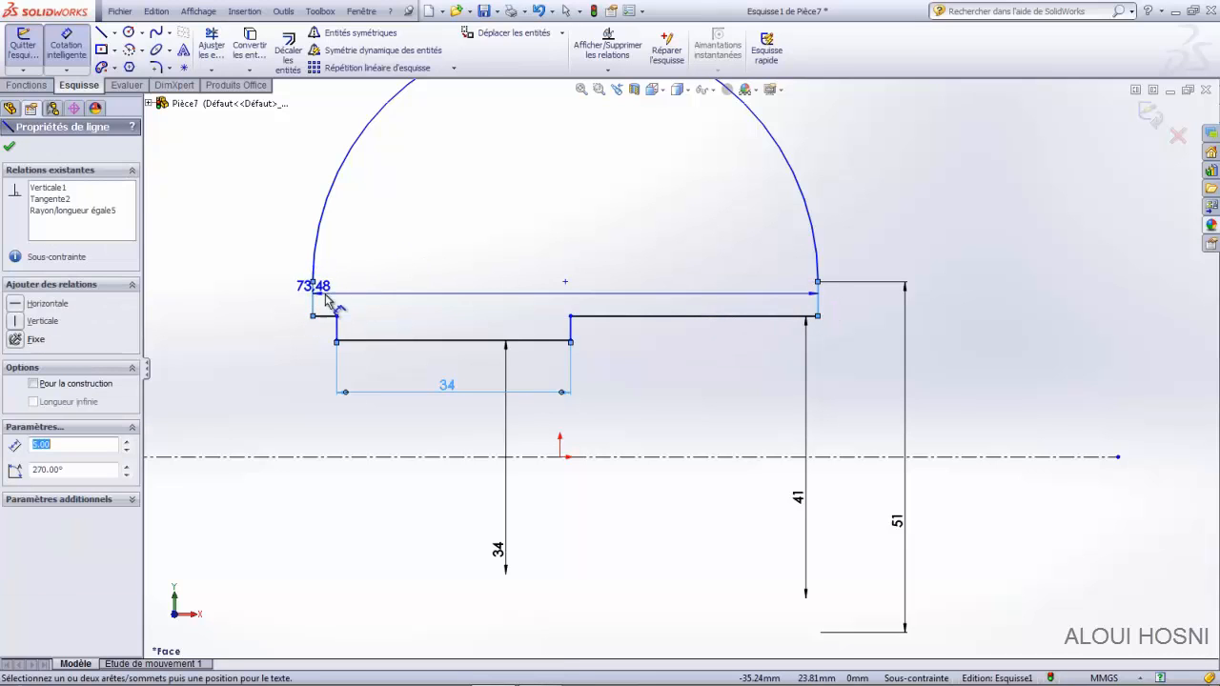
left_click(532, 527)
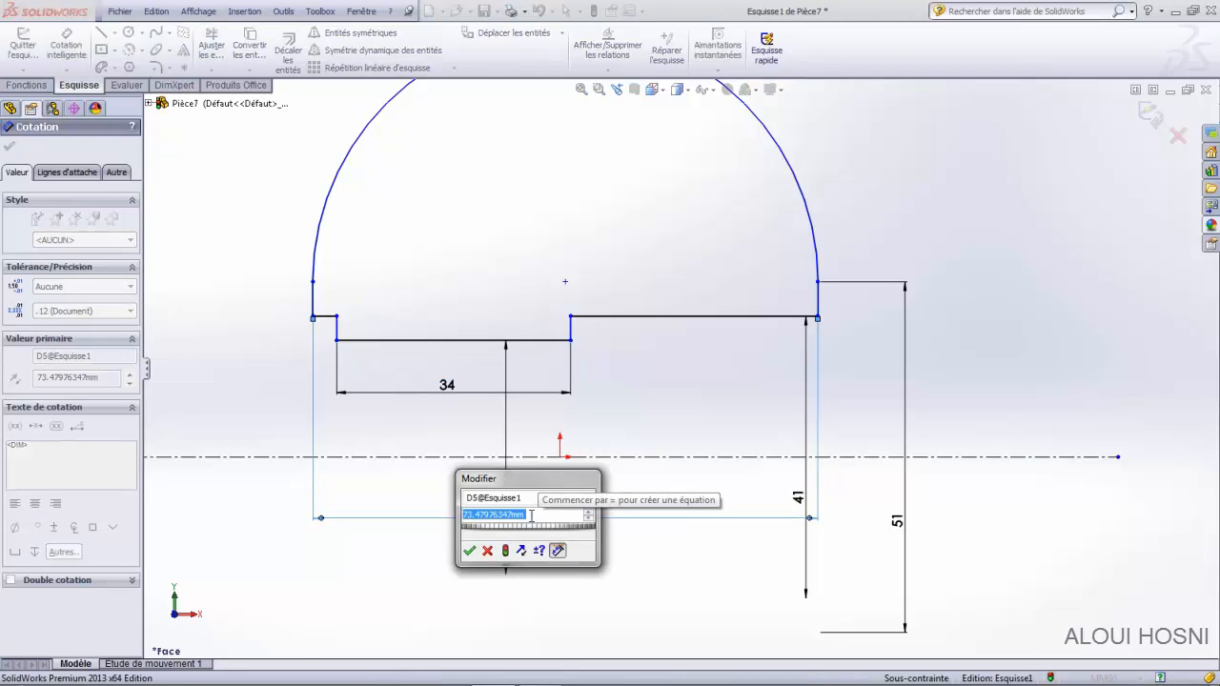
type("40")
key("Return")
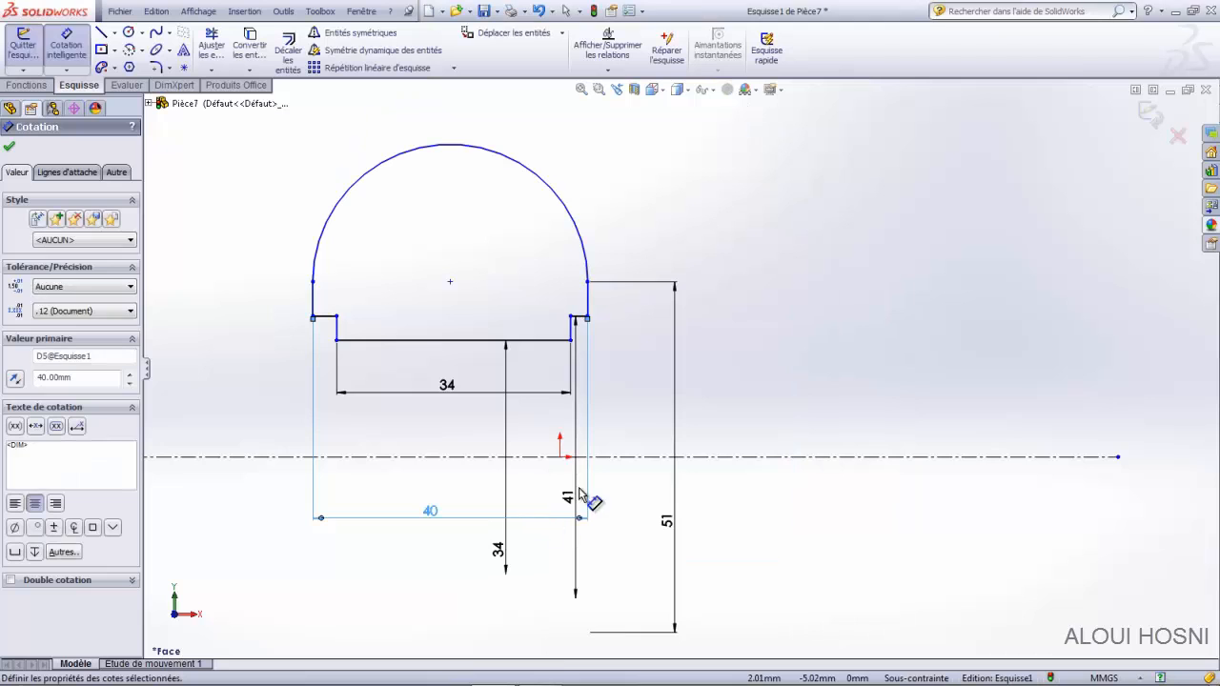
scroll(448, 307, "down", 2)
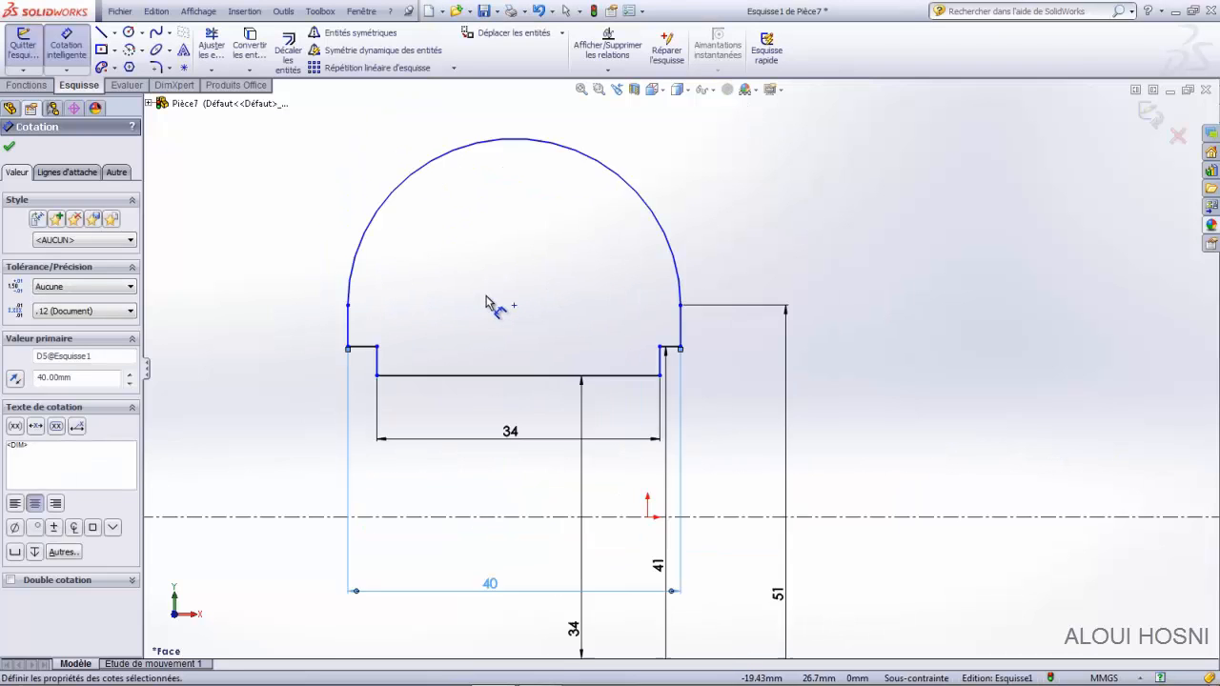
scroll(486, 303, "down", 1)
key("Escape")
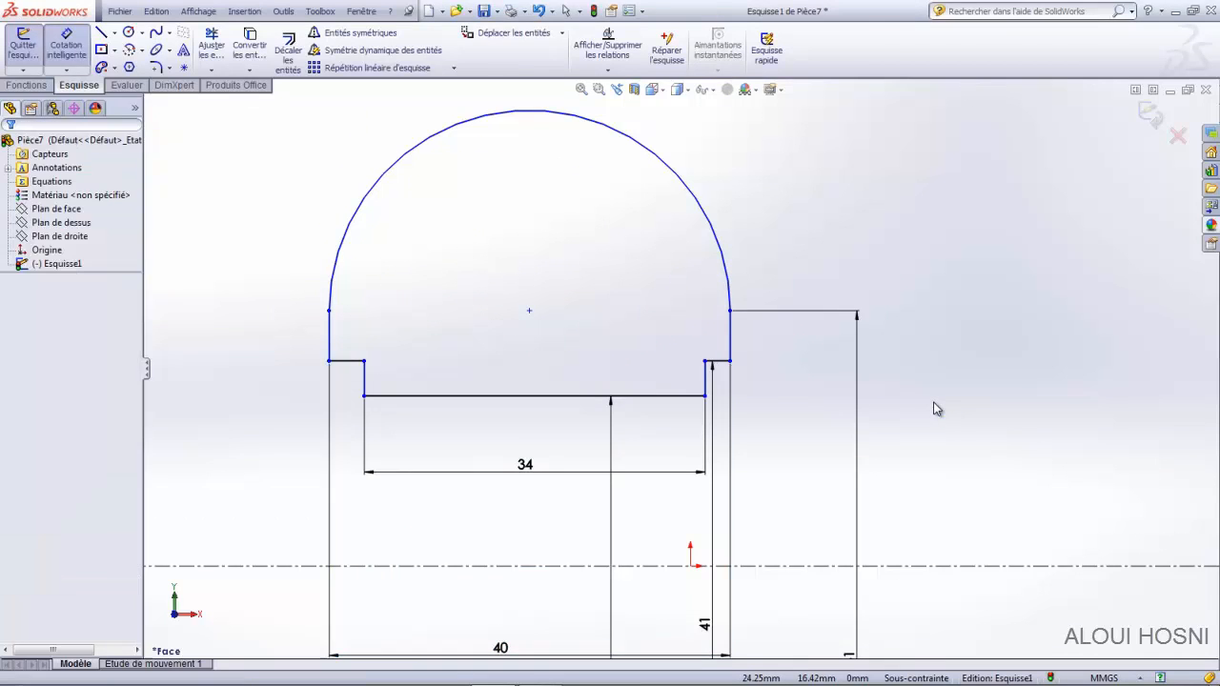
Apply an Equal relation to the left and right horizontal step lines.
scroll(855, 251, "up", 1)
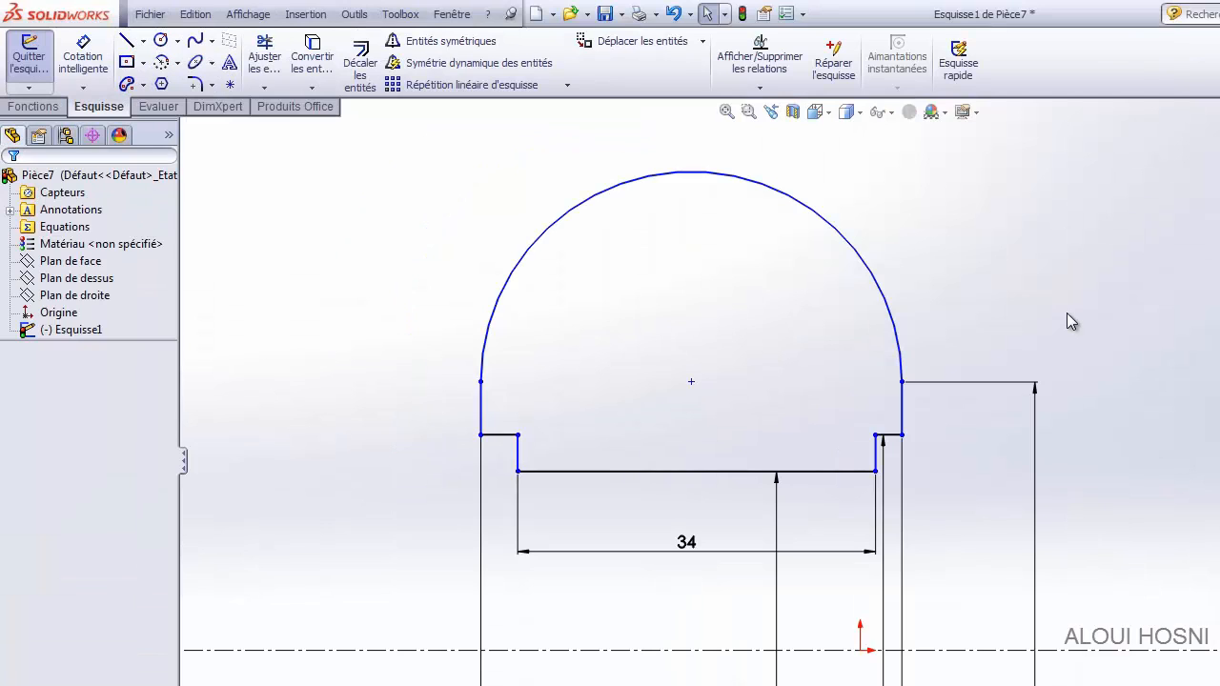
left_click(886, 435)
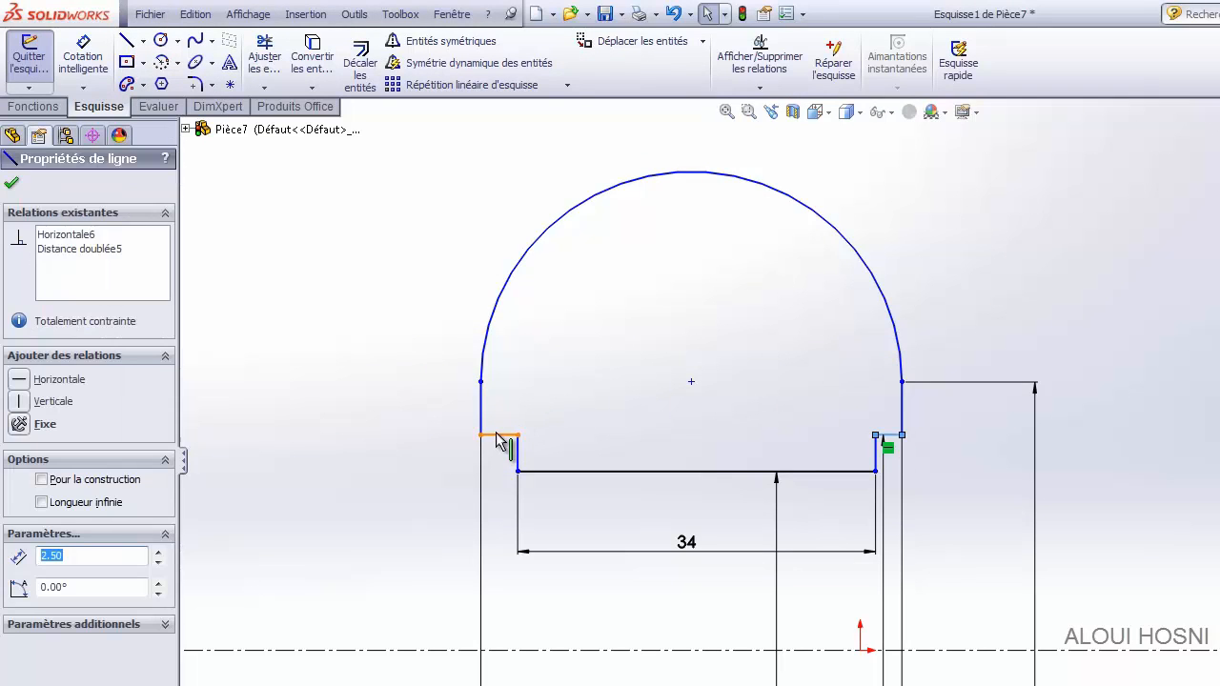
left_click(499, 435, "ctrl")
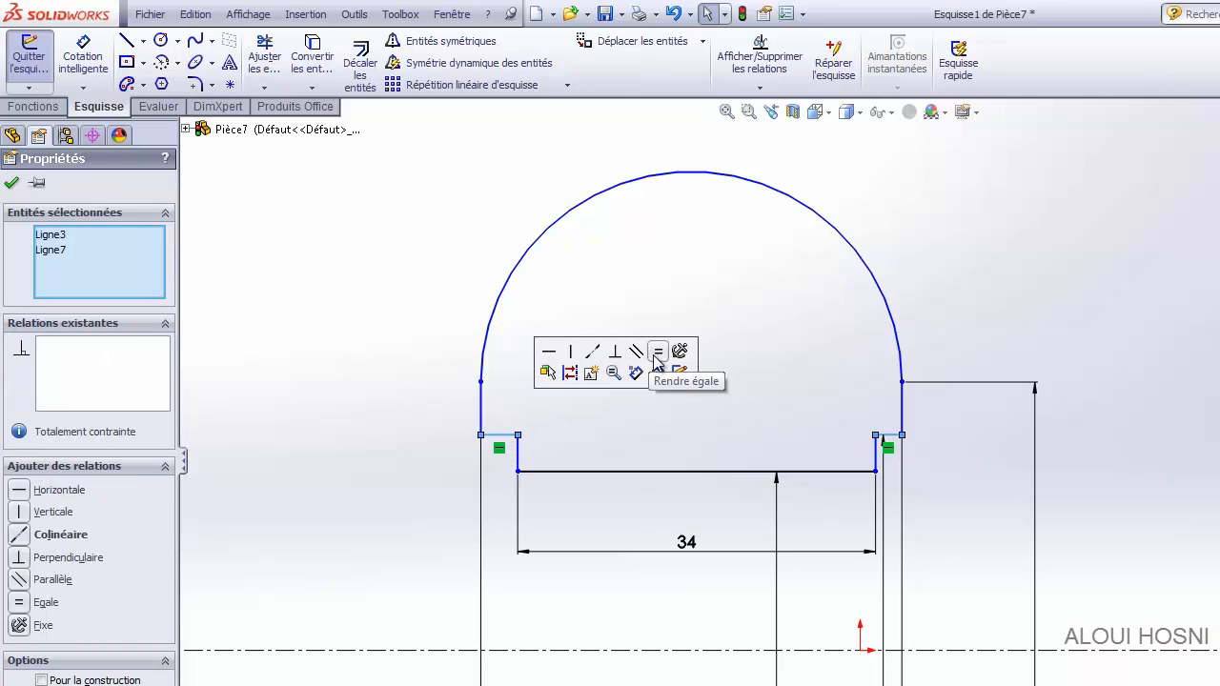
left_click(658, 355)
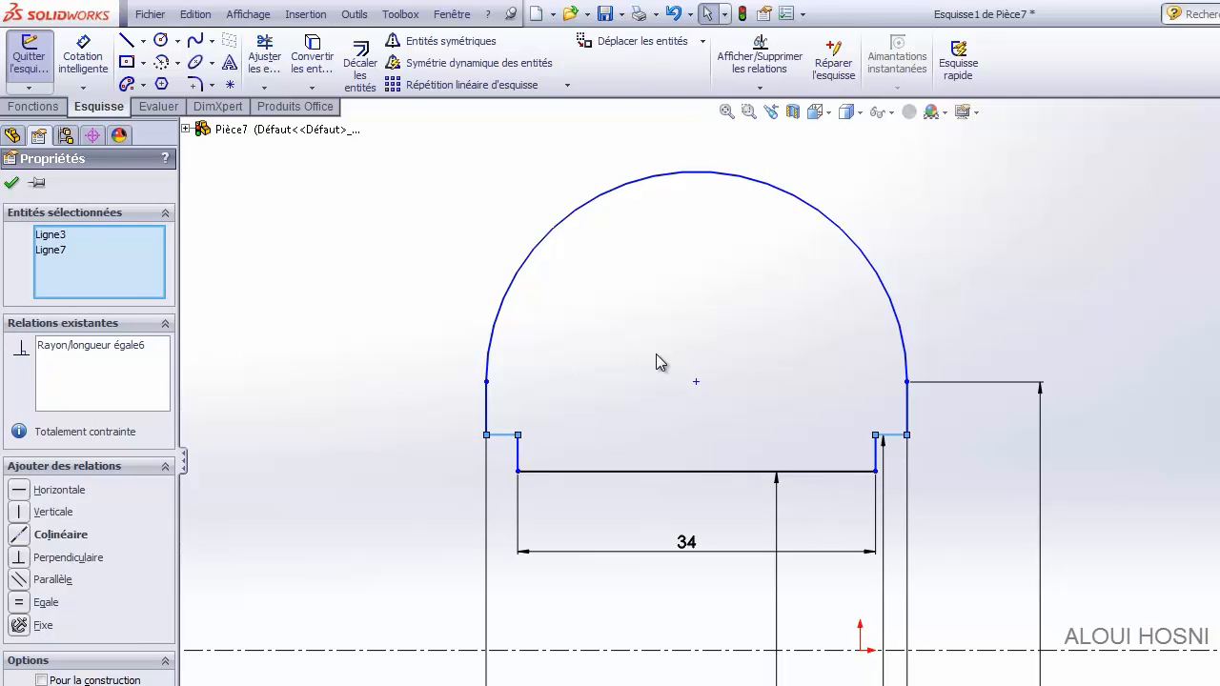
left_click(1049, 285)
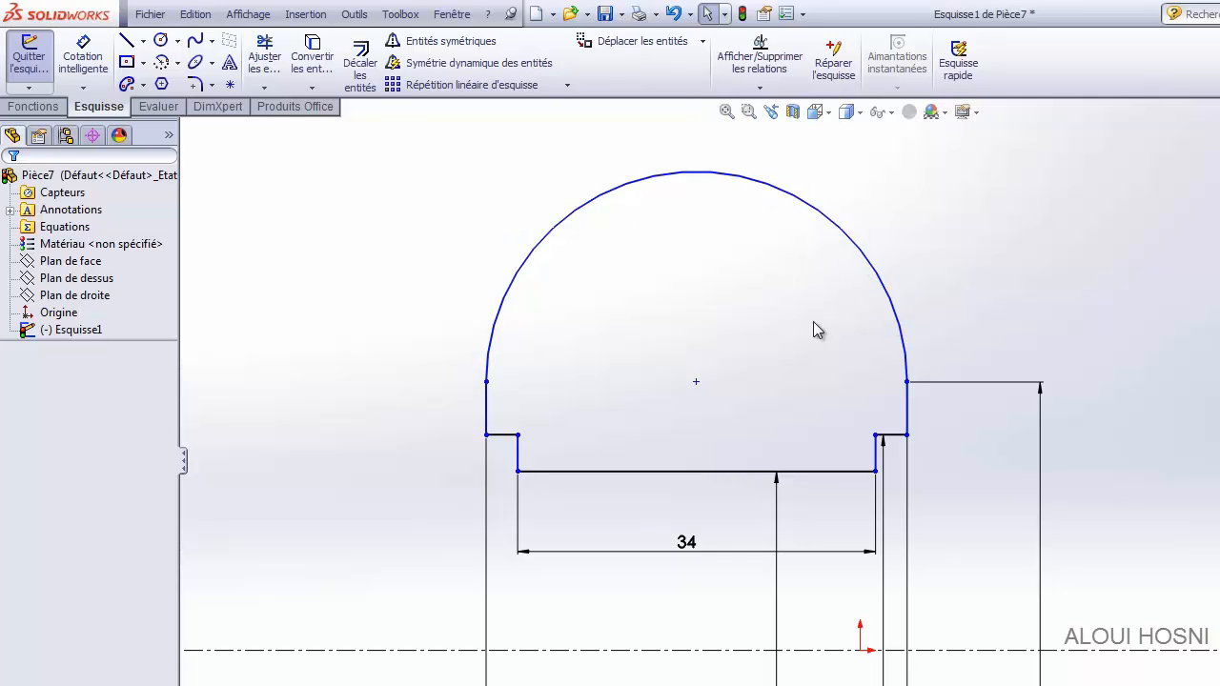
Delete the tangent relations between the top arc and the outer vertical lines.
left_click(881, 283)
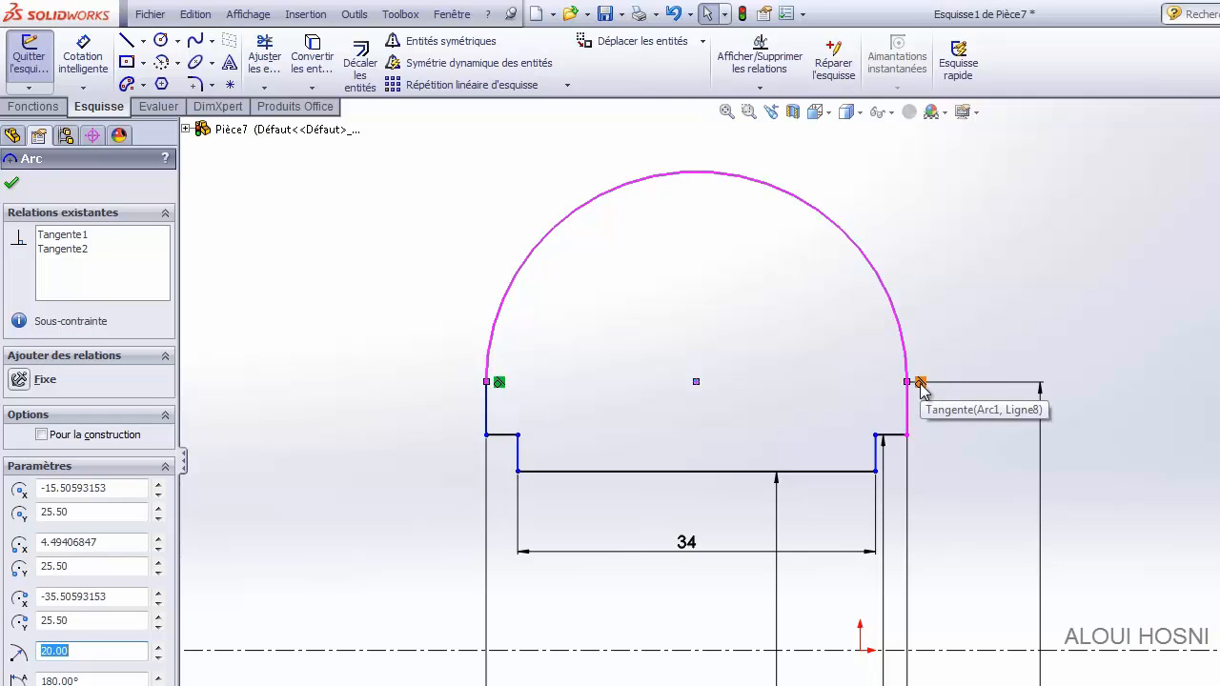
left_click(921, 384)
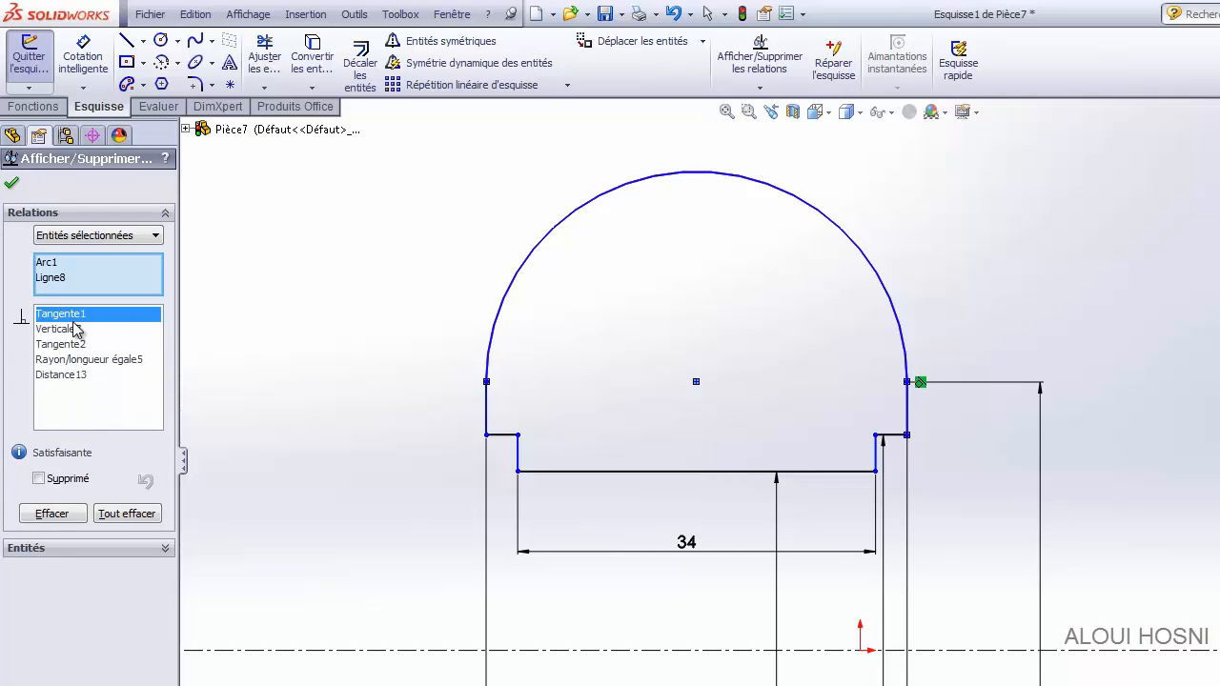
right_click(99, 316)
left_click(138, 349)
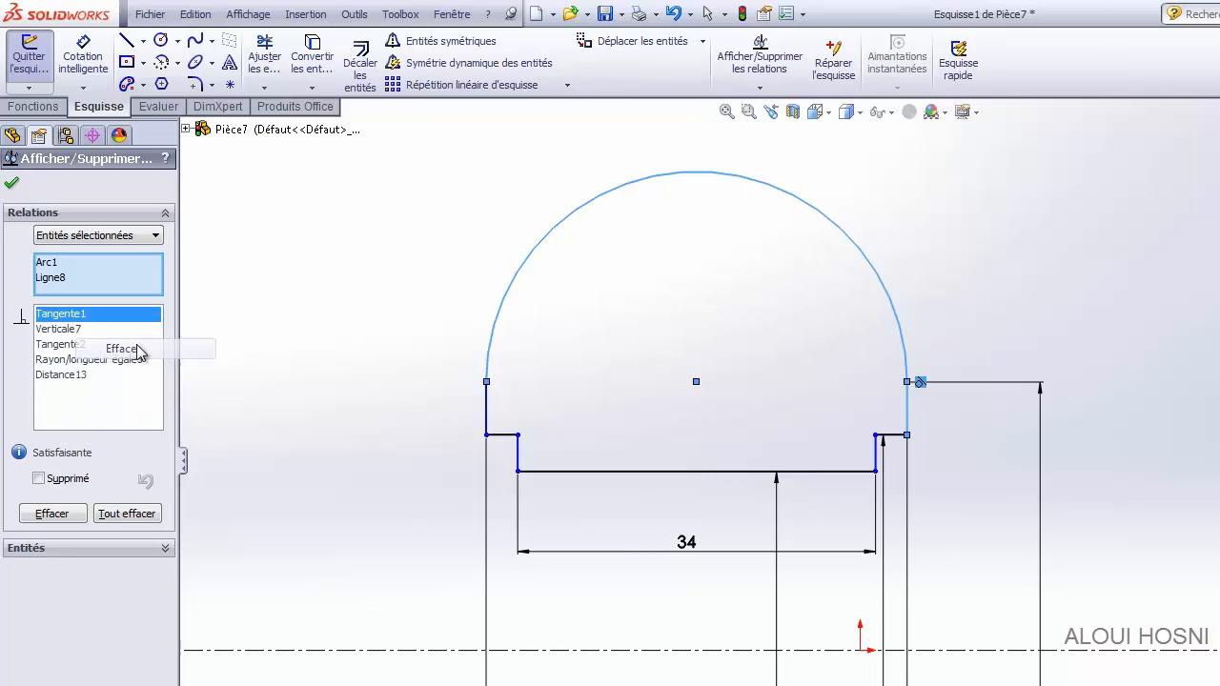
right_click(123, 322)
left_click(153, 356)
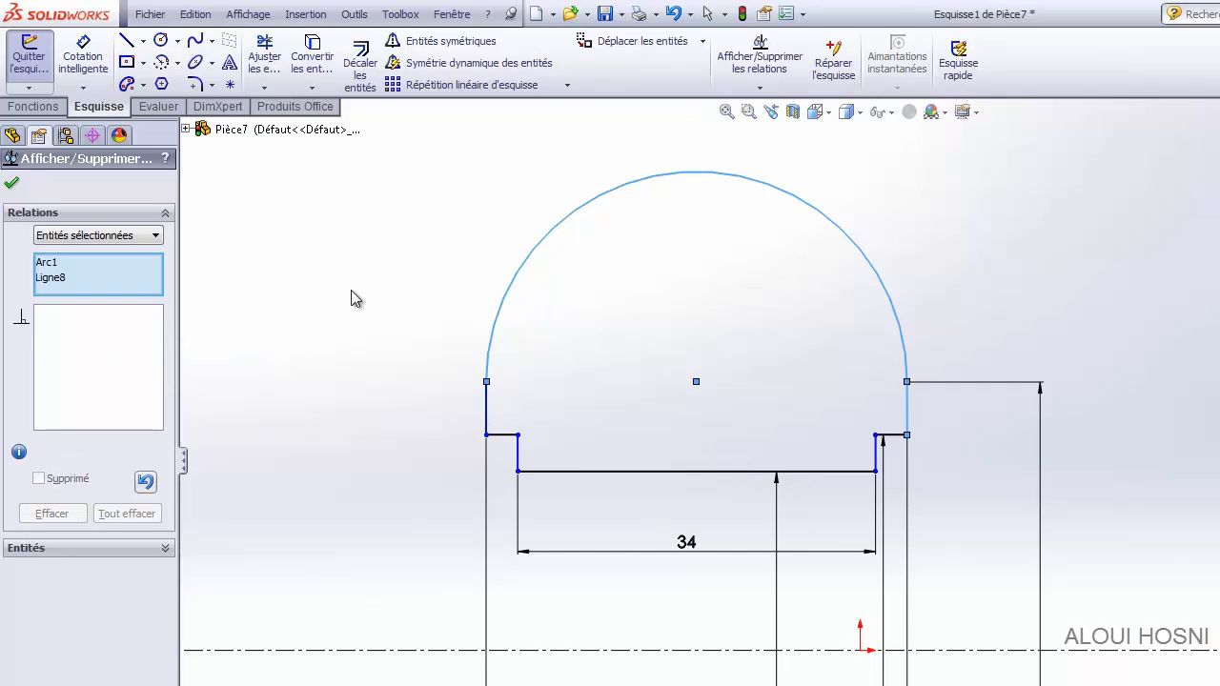
left_click(12, 183)
Dimension the top arc's radius as 54 mm.
right_click_drag(286, 335, 323, 267)
left_click(817, 207)
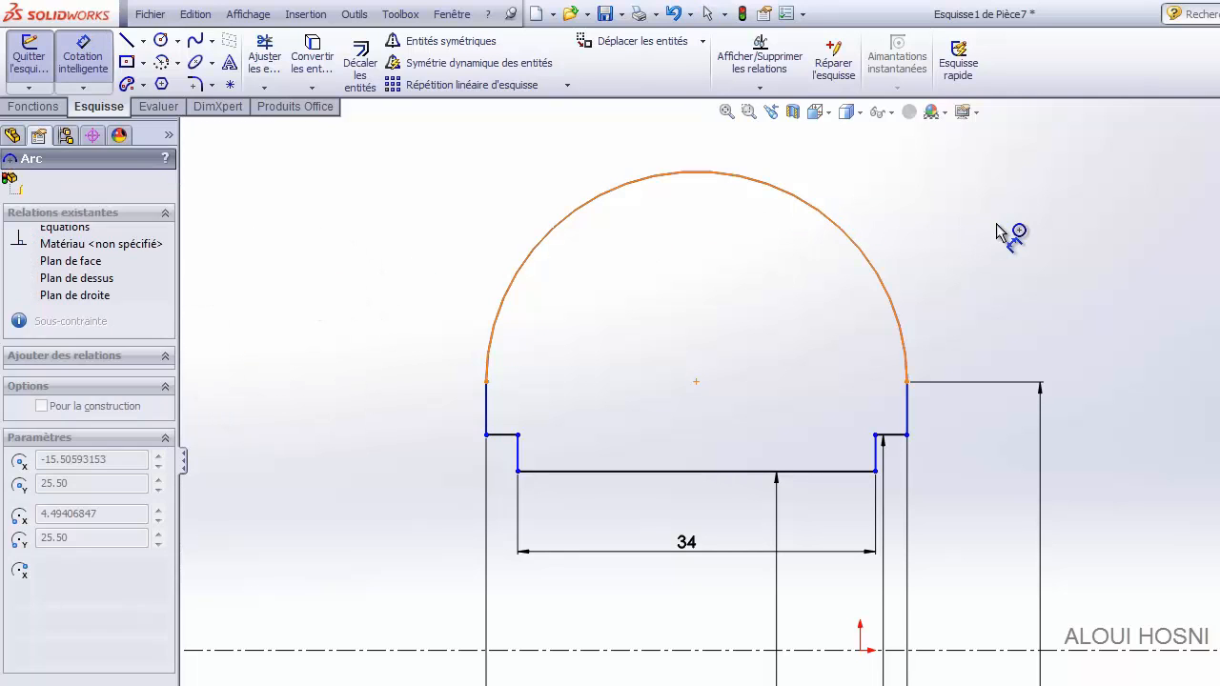
left_click(1003, 228)
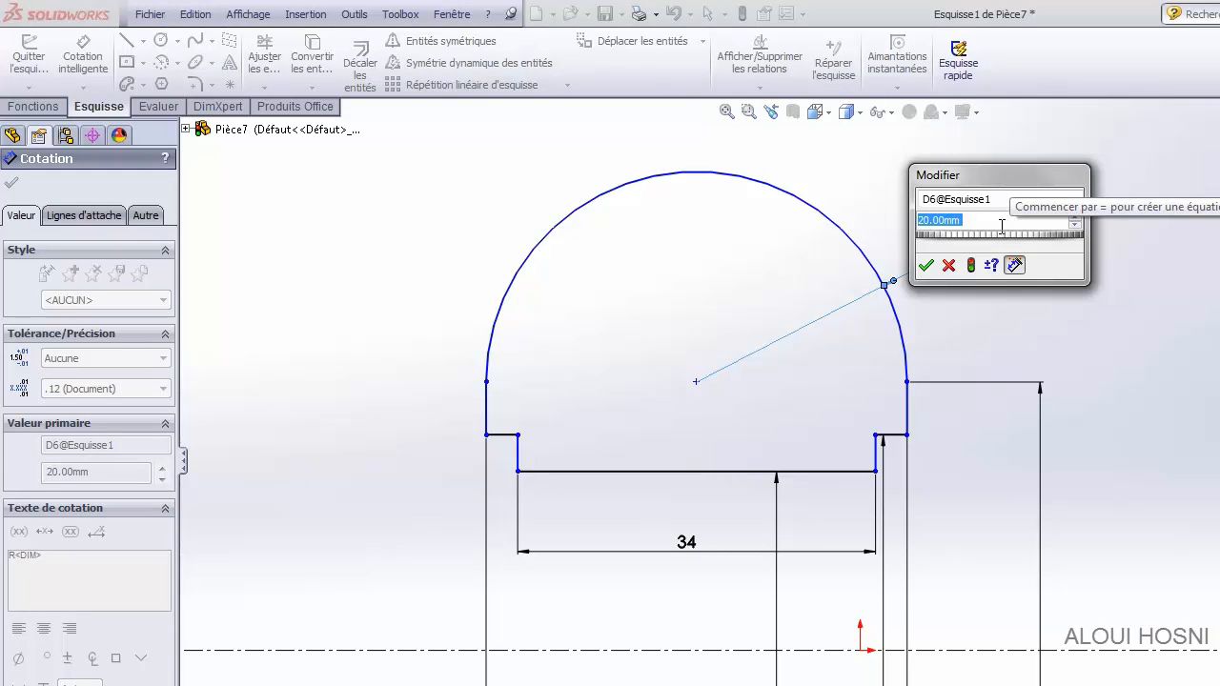
type("54")
key("Return")
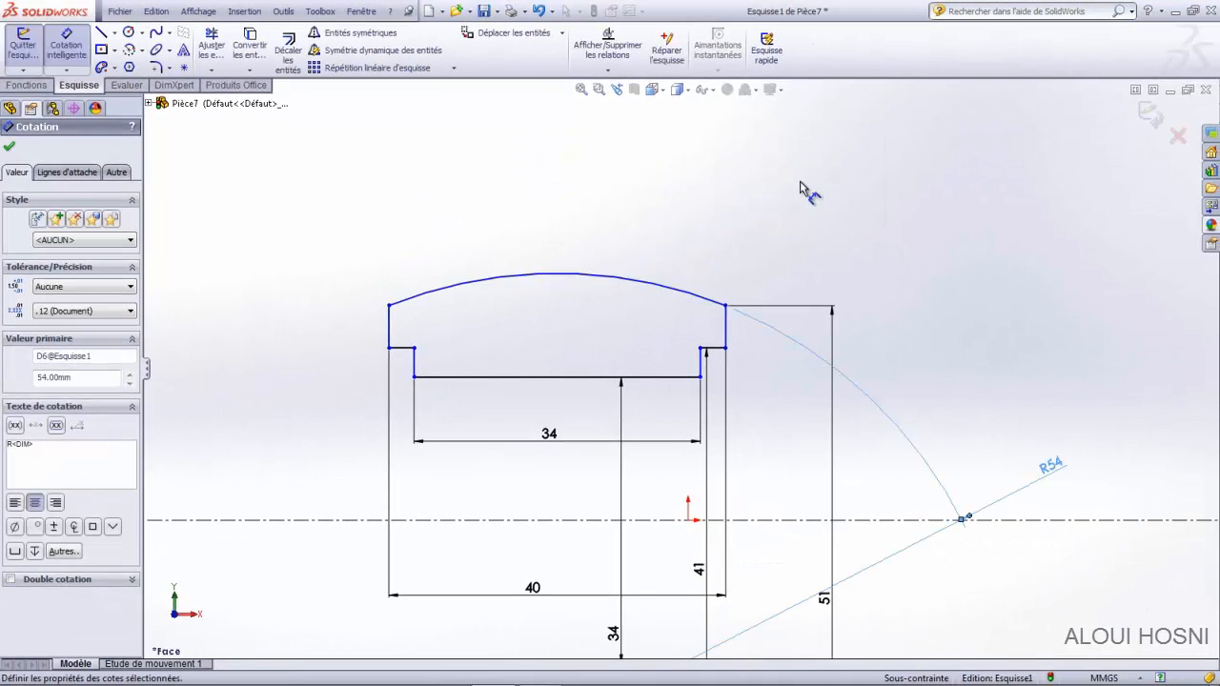
left_click(747, 245)
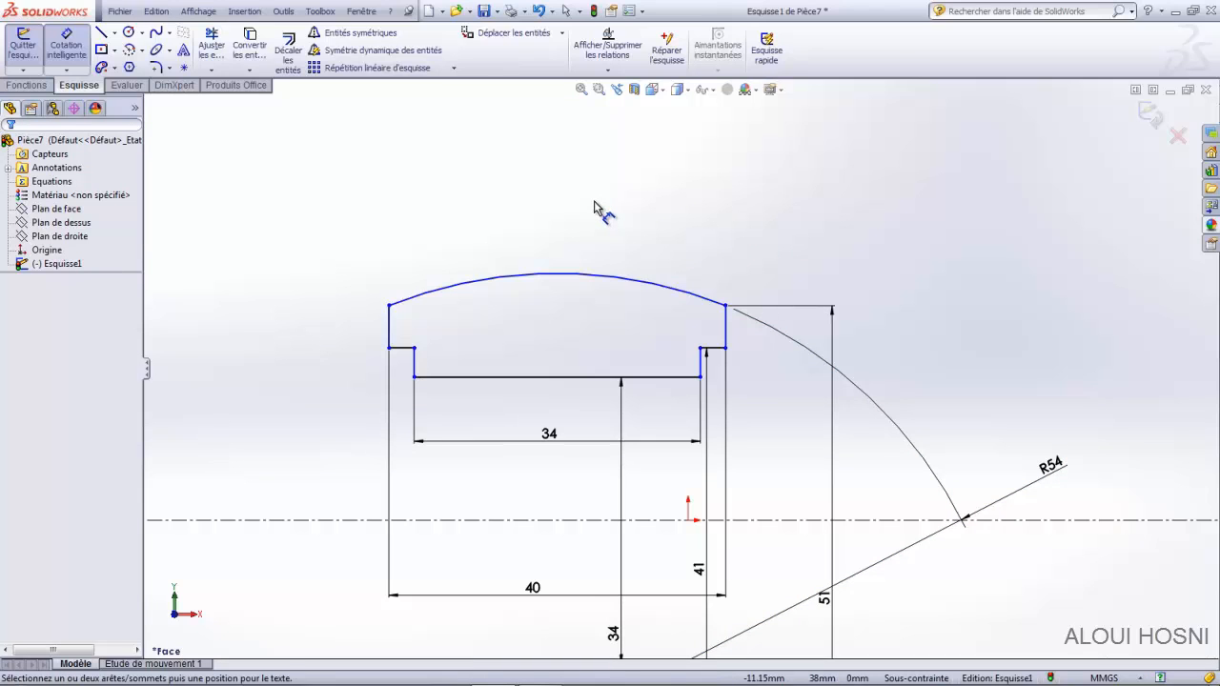
key("Escape")
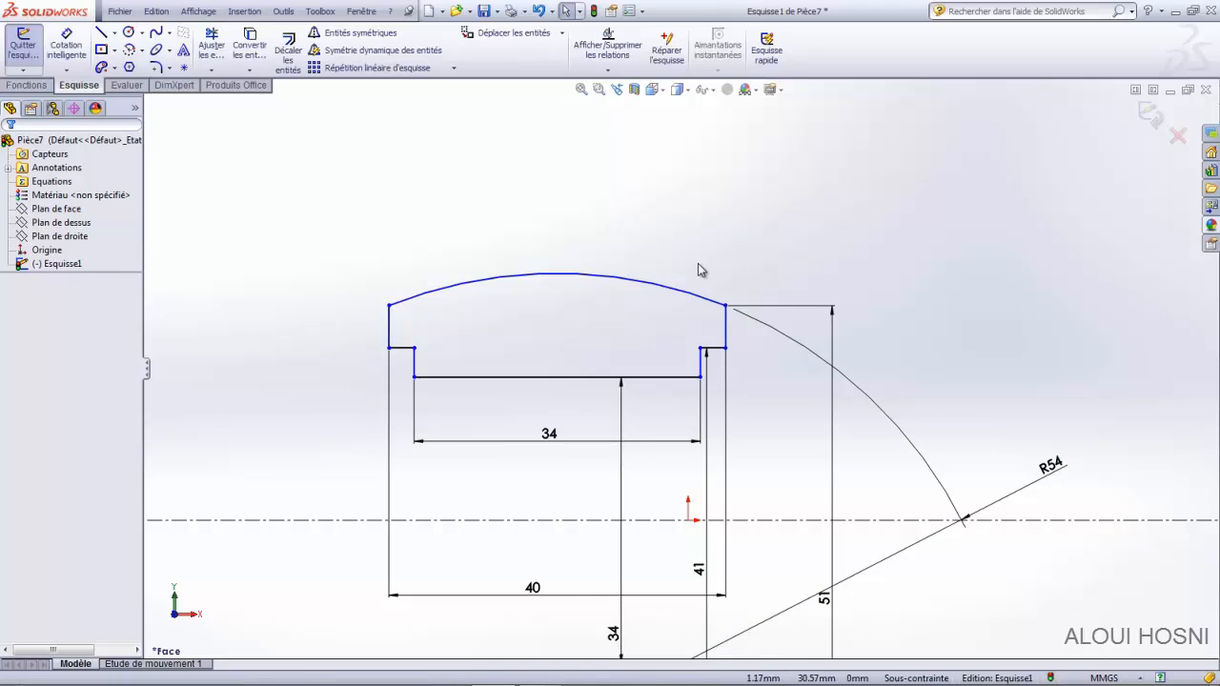
Shift the profile horizontally by its outer vertical line to test its remaining freedom of movement.
scroll(699, 268, "up", 2)
scroll(616, 270, "down", 1)
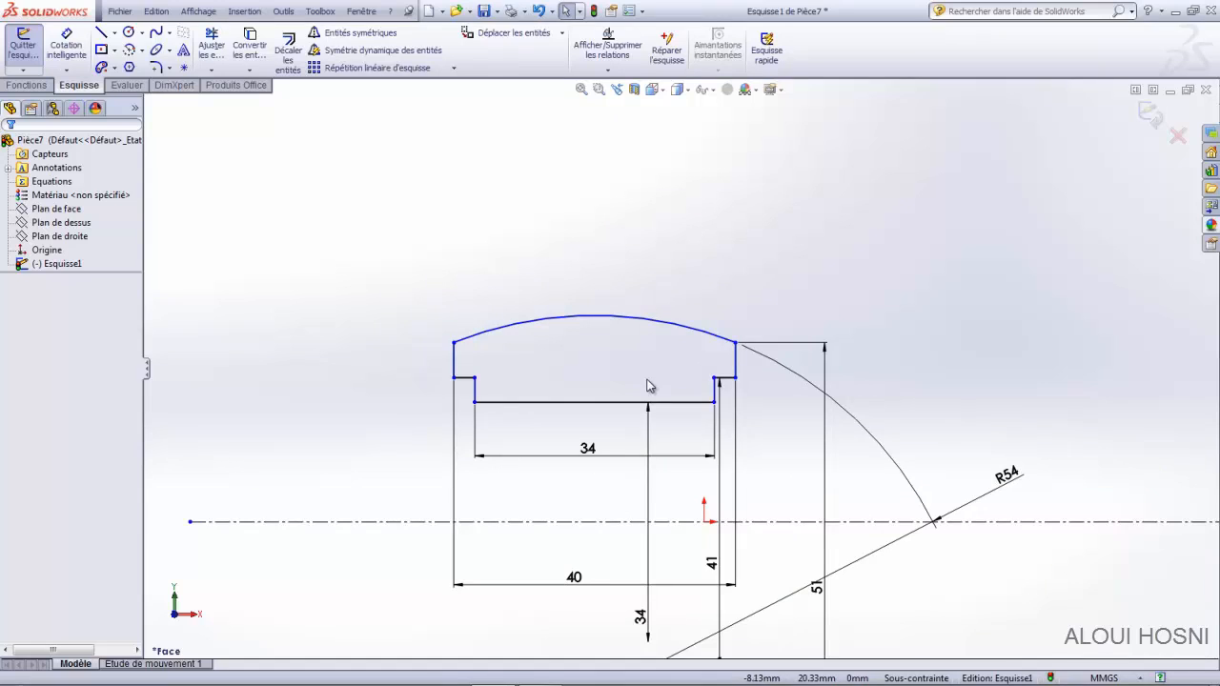
scroll(646, 553, "down", 1)
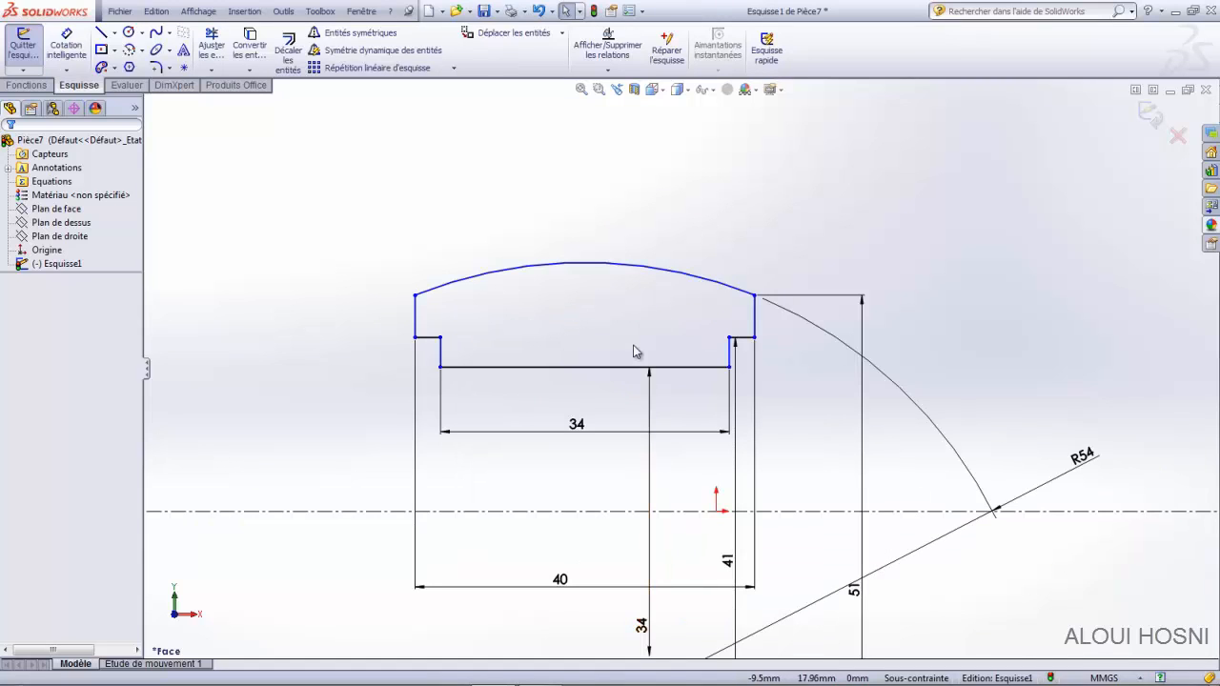
left_click(637, 273)
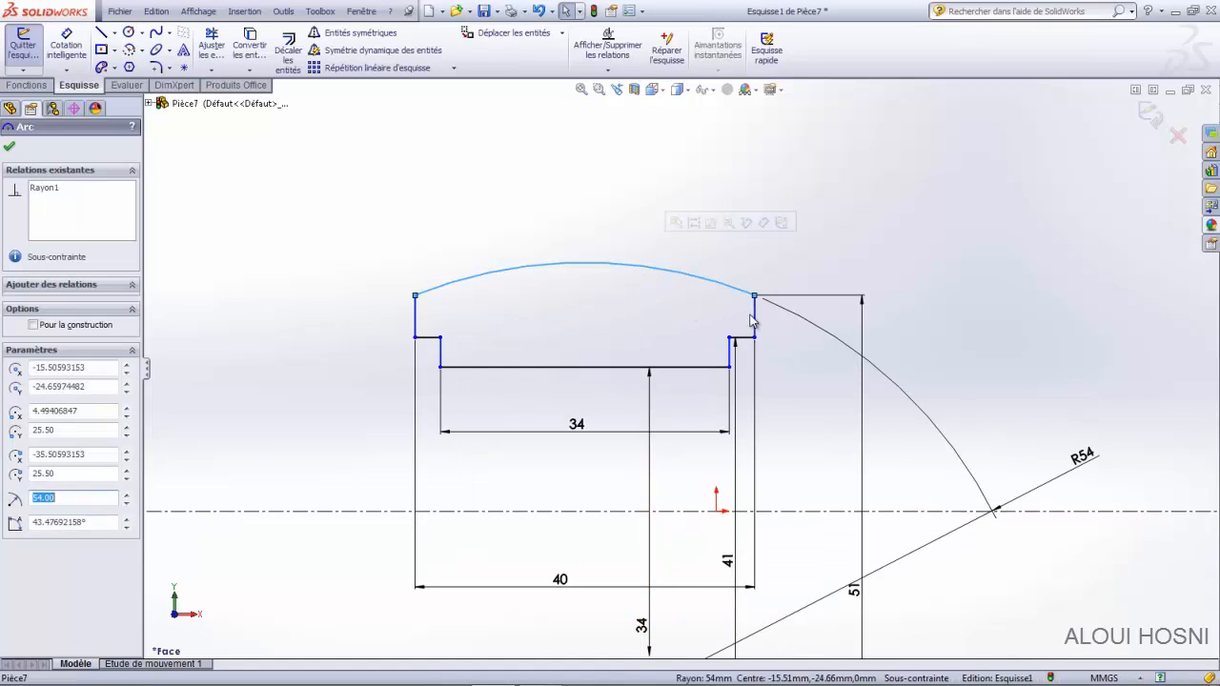
mouse_move(756, 325)
left_mouse_down()
mouse_move(787, 322)
mouse_move(693, 322)
mouse_move(848, 321)
left_mouse_up()
left_click(973, 337)
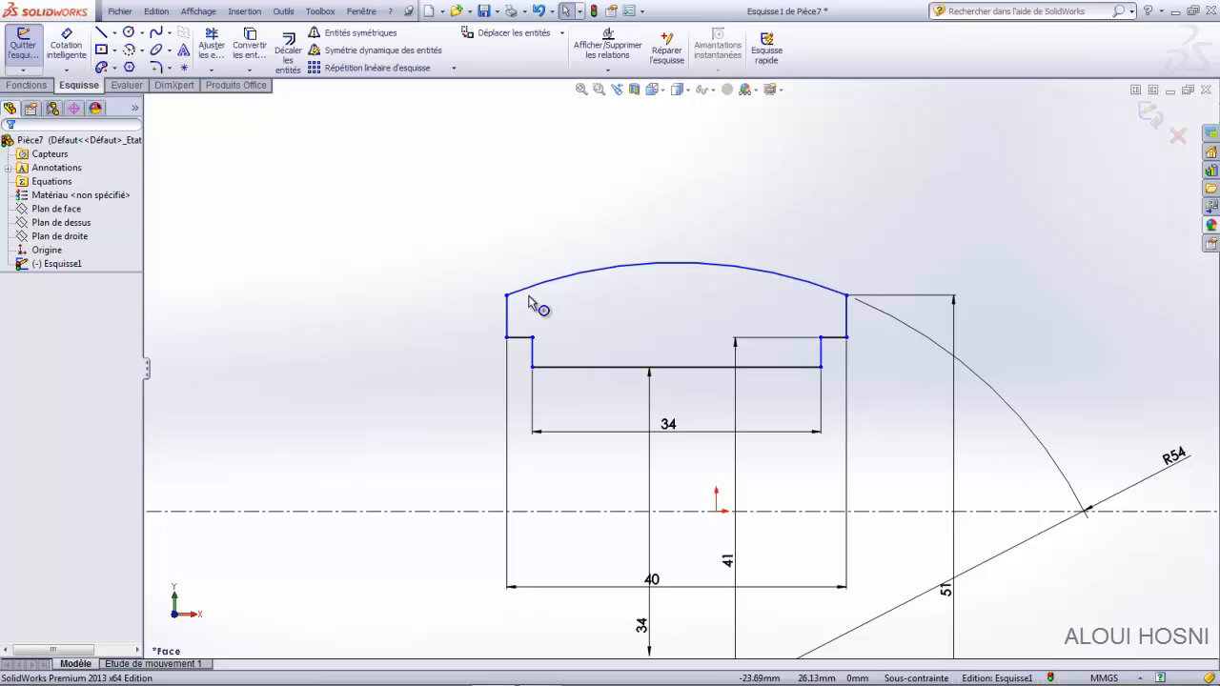
Place a sketch point at the midpoint of the profile's bottom edge.
left_click(693, 375)
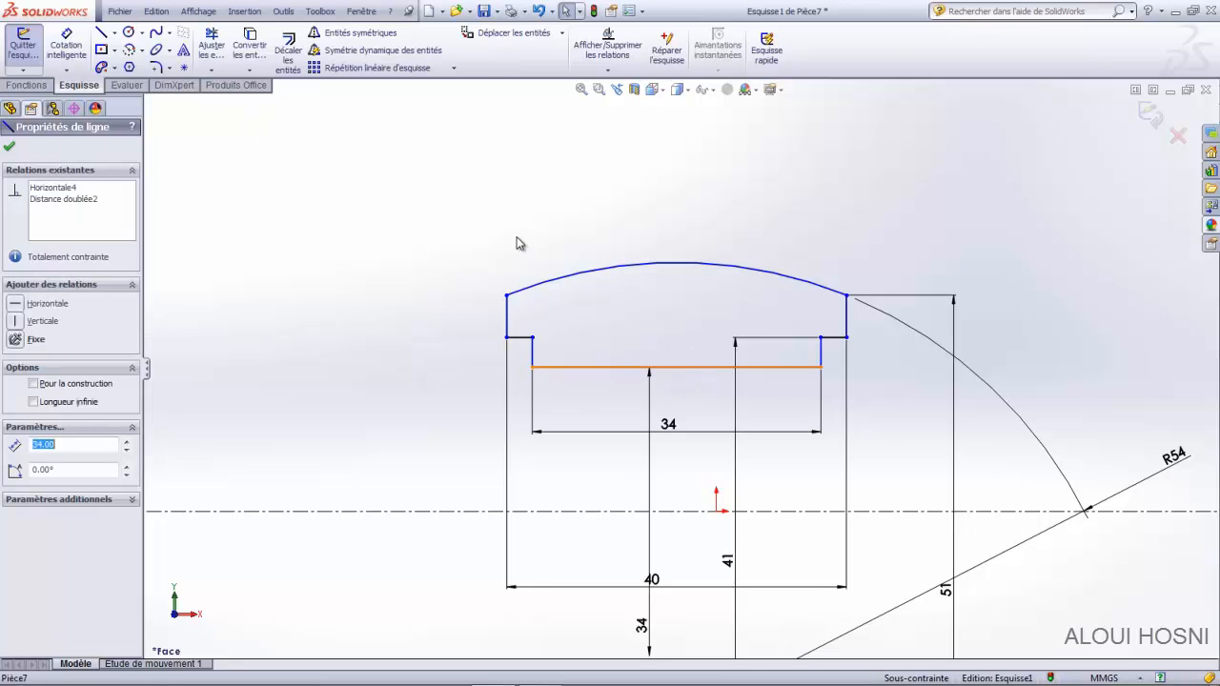
left_click(184, 69)
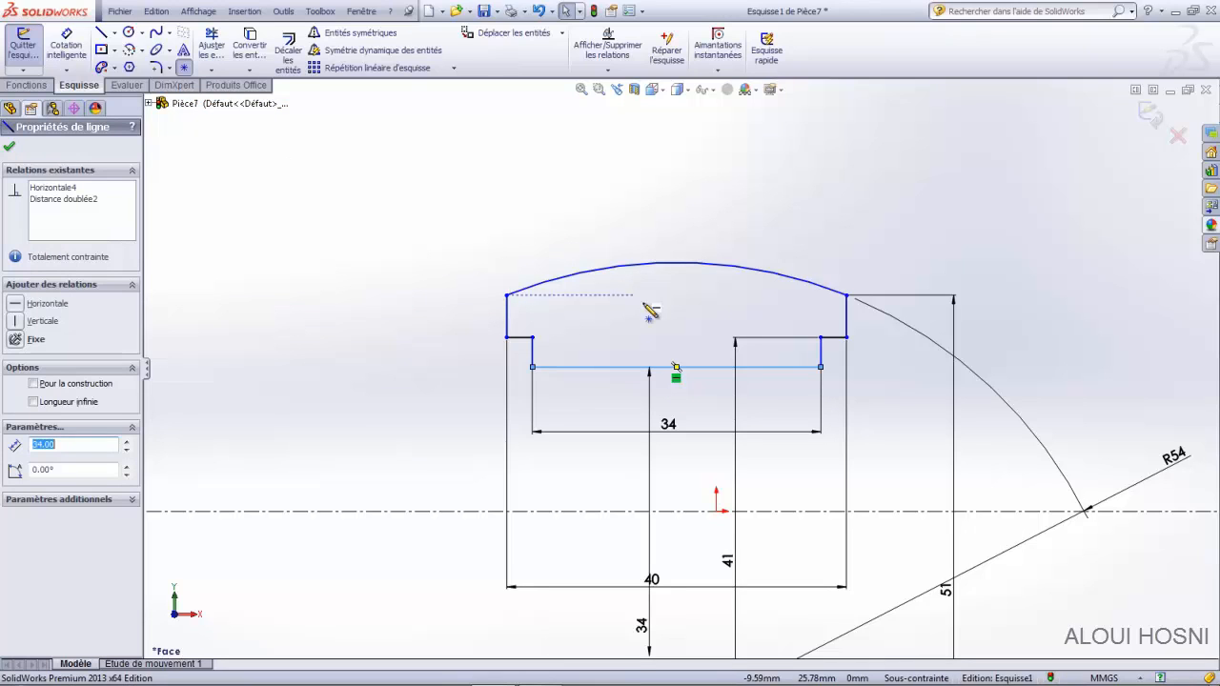
left_click(676, 367)
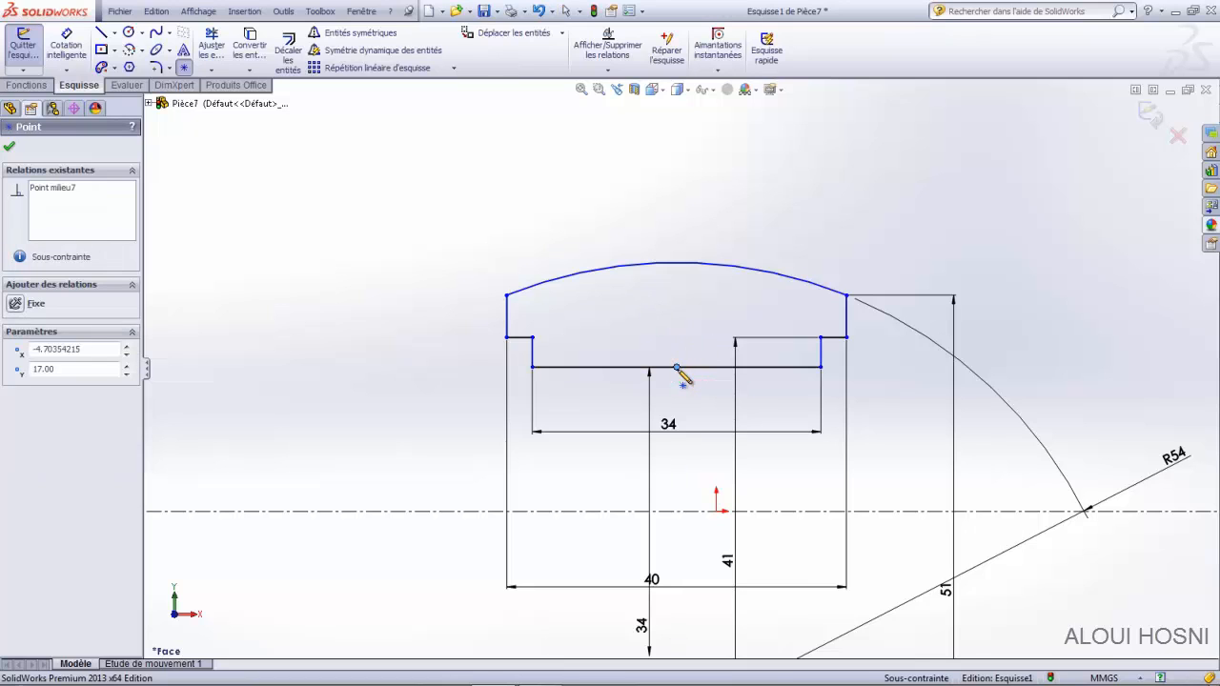
key("Escape")
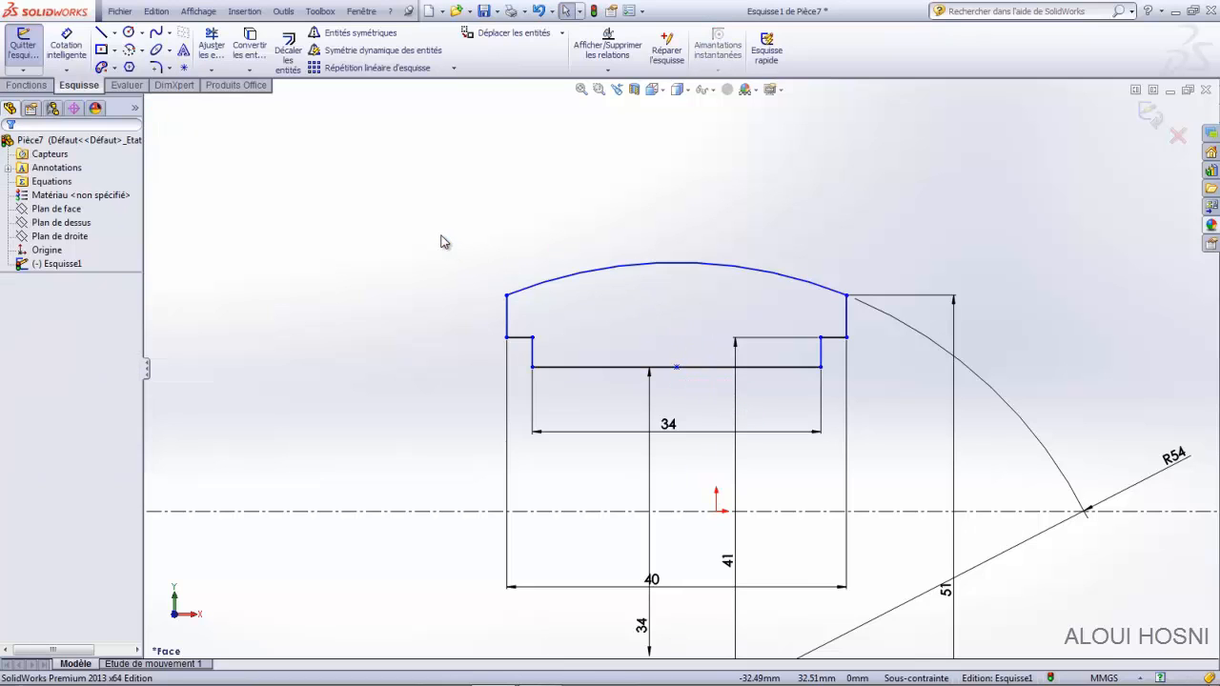
Make the bottom edge's midpoint point coincident with the right plane (Plan de droite) to center the profile.
scroll(735, 419, "up", 1)
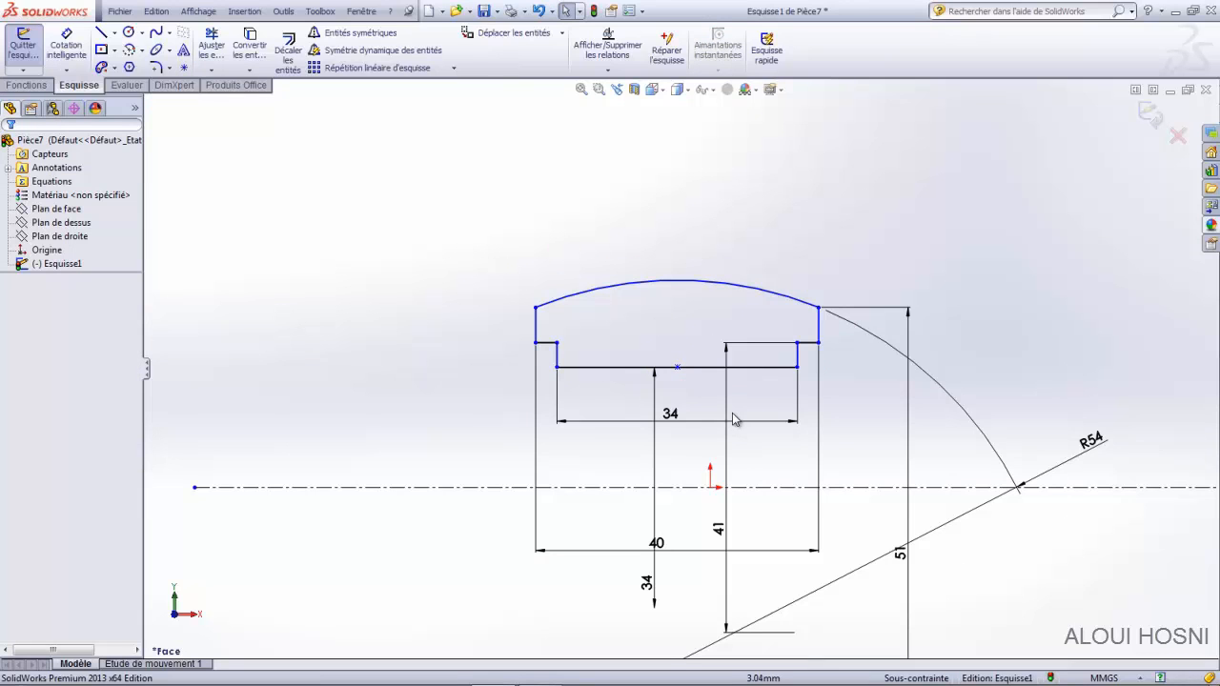
left_click(678, 368)
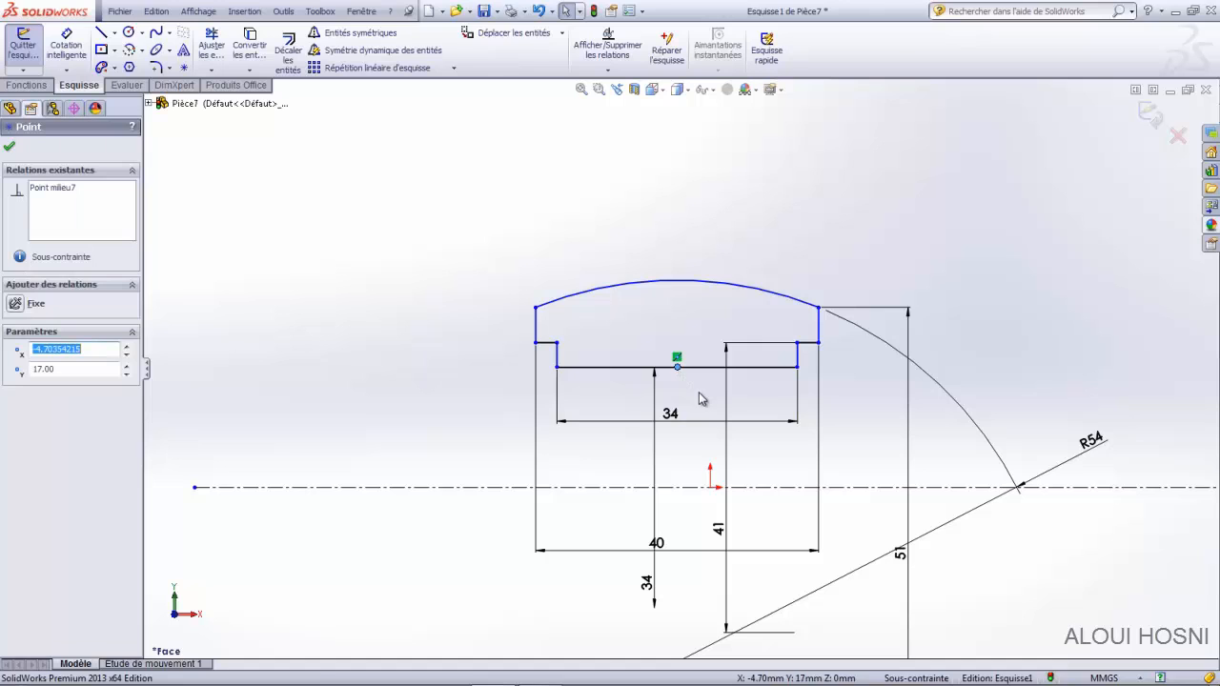
left_click(148, 104)
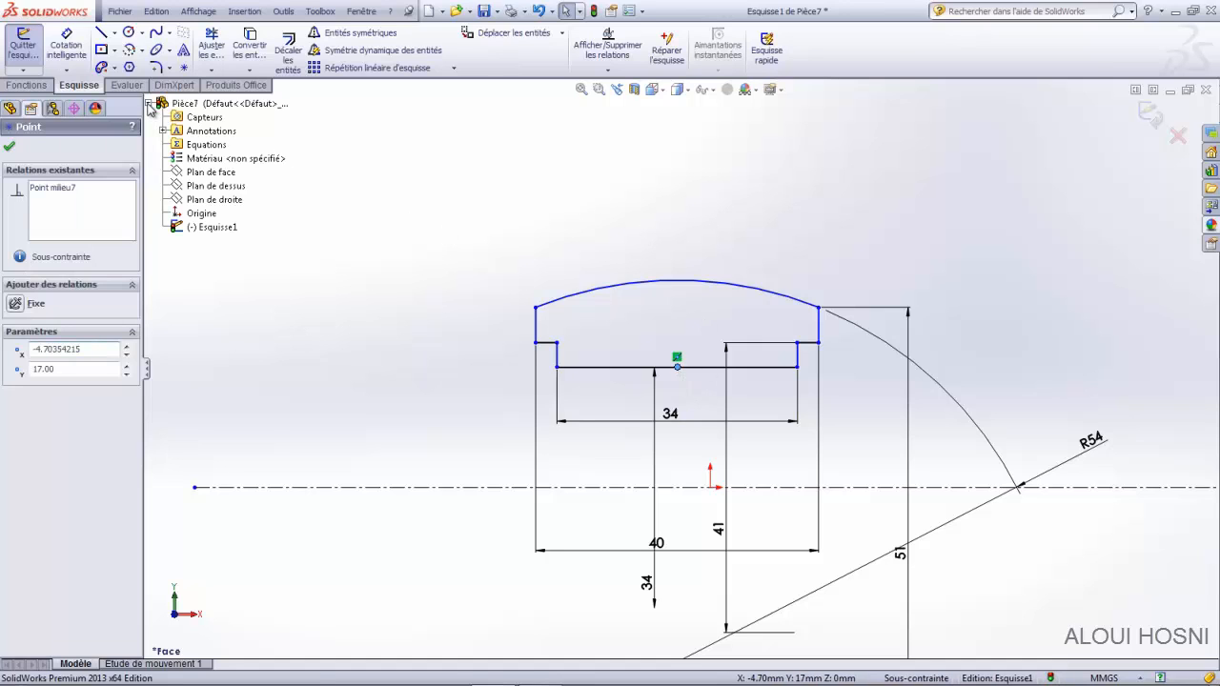
left_click(210, 200, "ctrl")
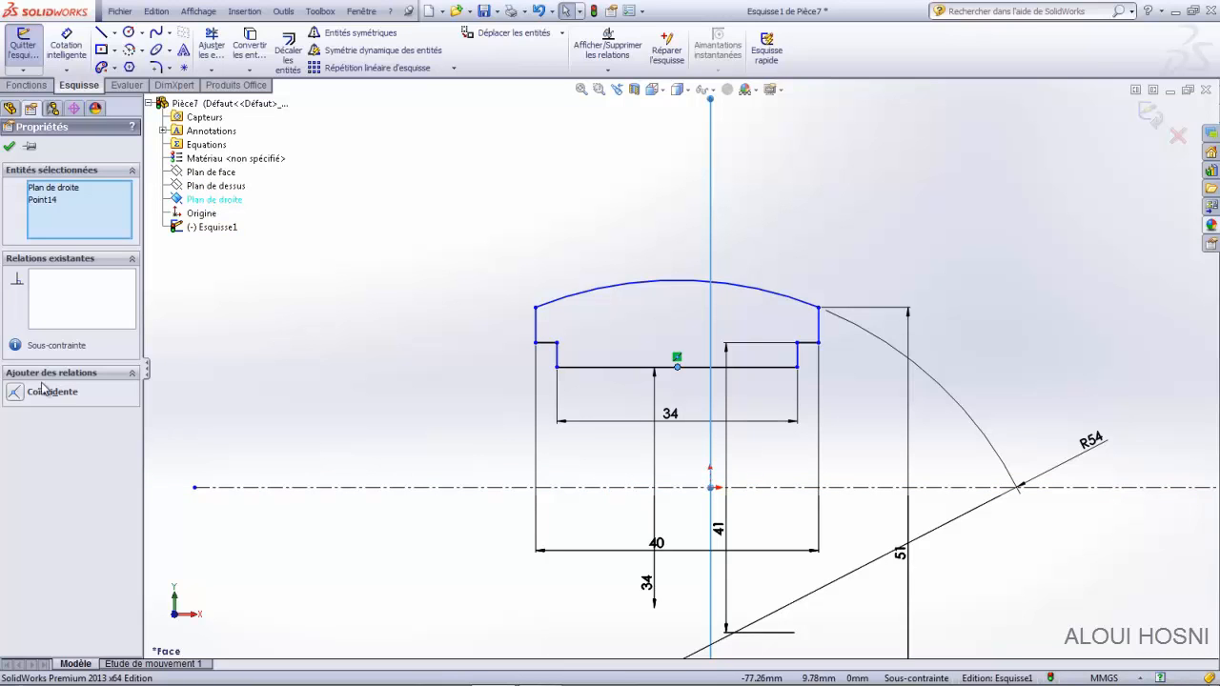
left_click(14, 394)
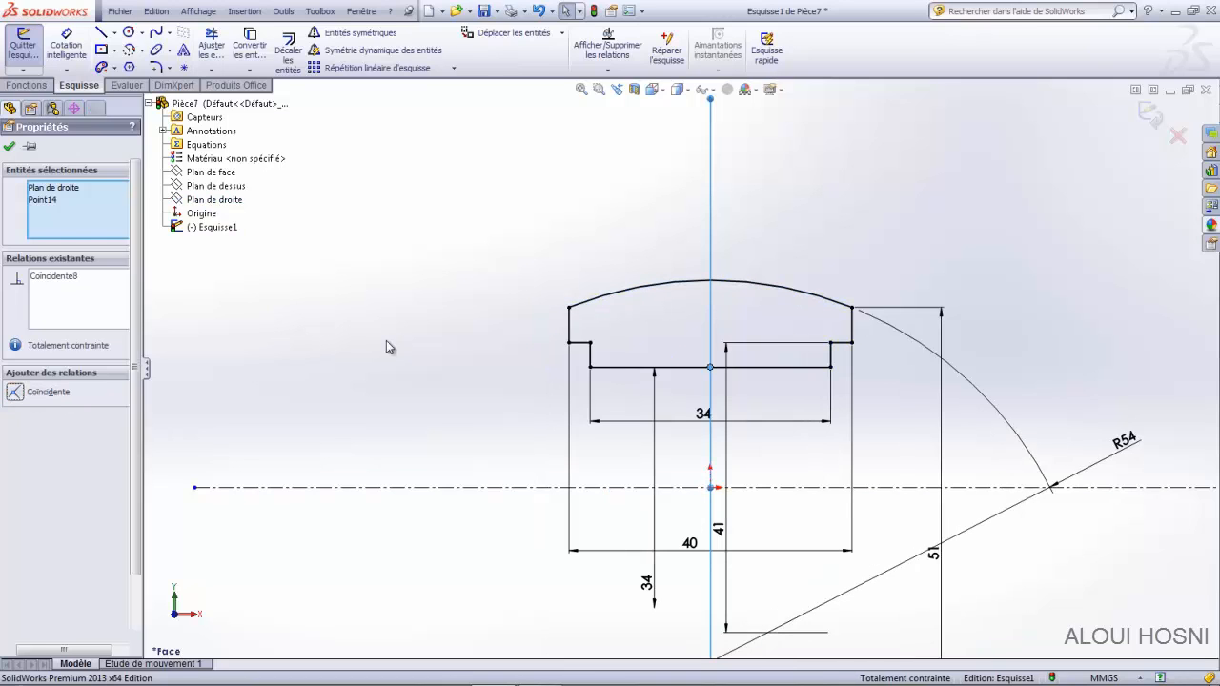
key("Escape")
Revolve the profile 360 degrees around the horizontal centerline as a solid boss.
key("z")
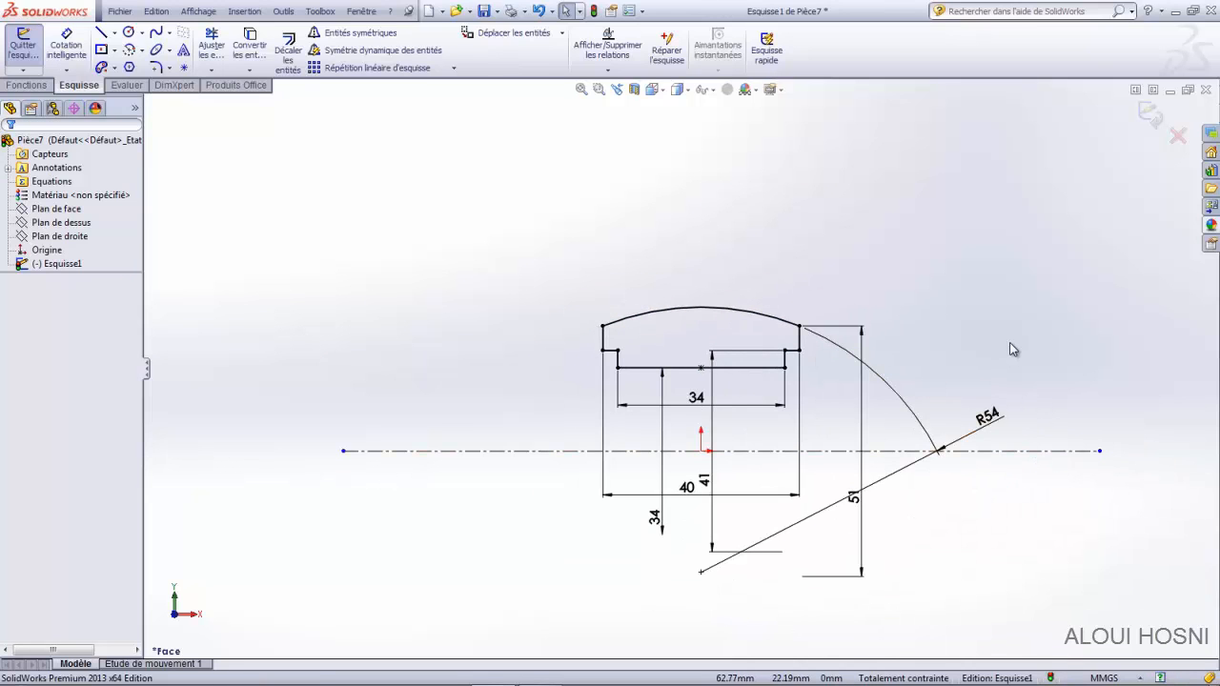
mouse_move(1039, 332)
middle_mouse_down()
mouse_move(1016, 340)
mouse_move(1024, 358)
middle_mouse_up()
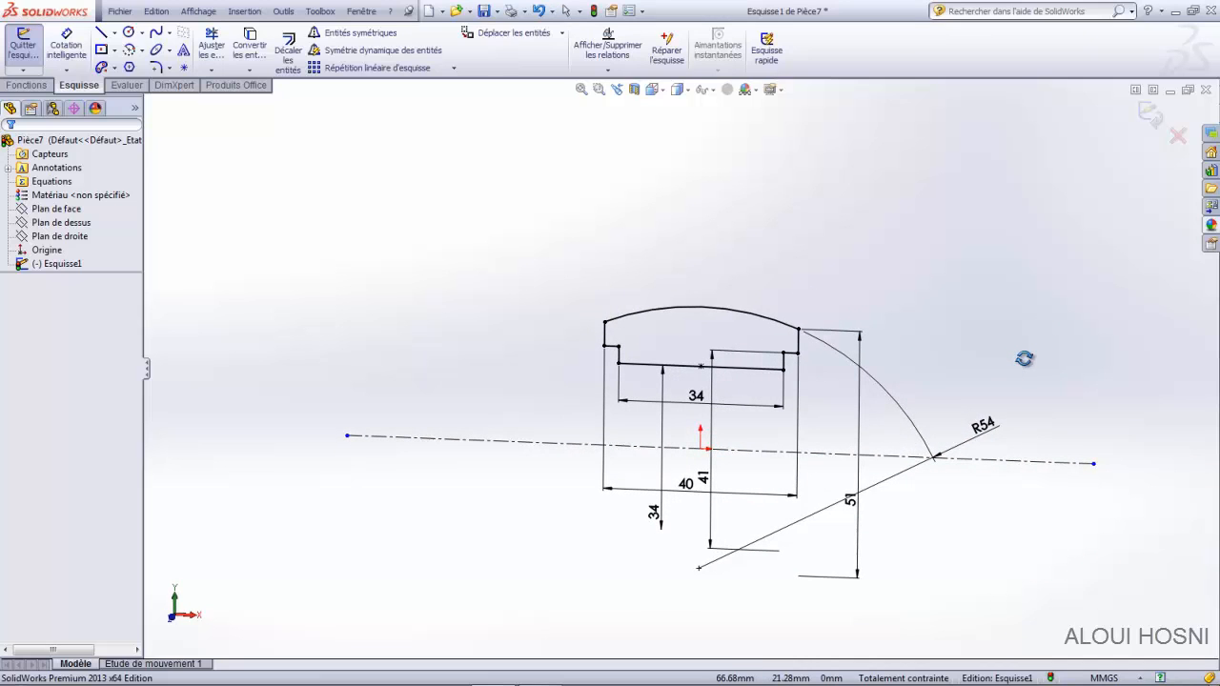
key("Escape")
left_click(29, 85)
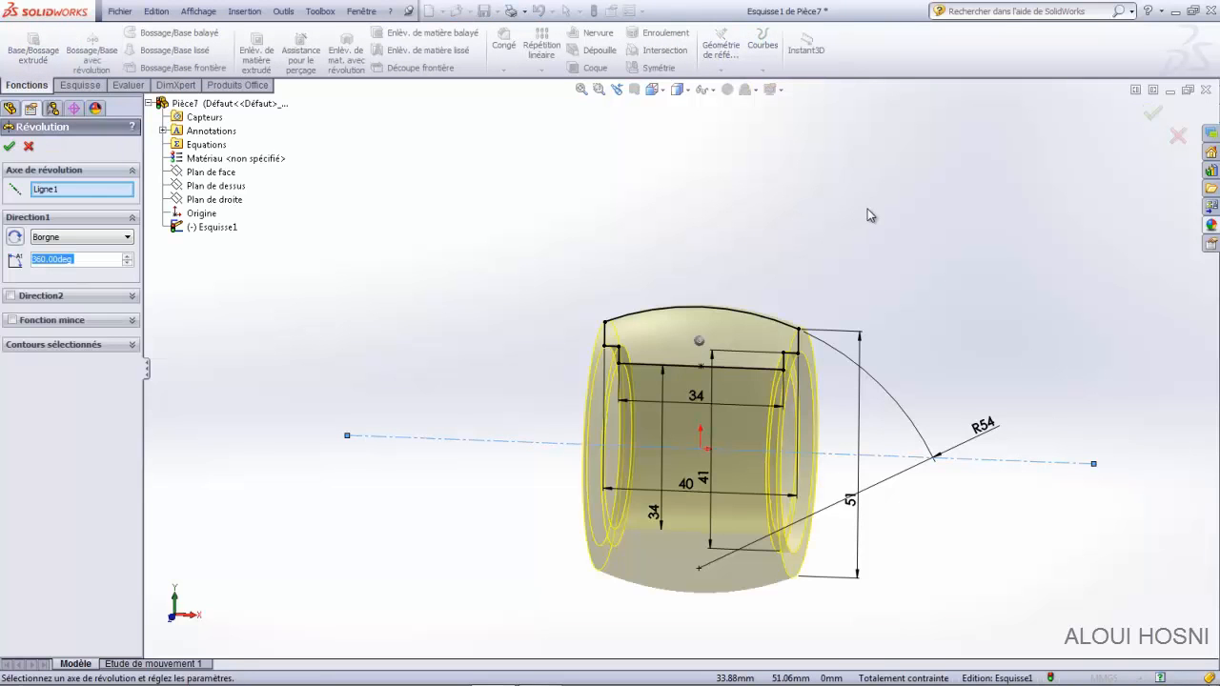
middle_click_drag(953, 307, 953, 321)
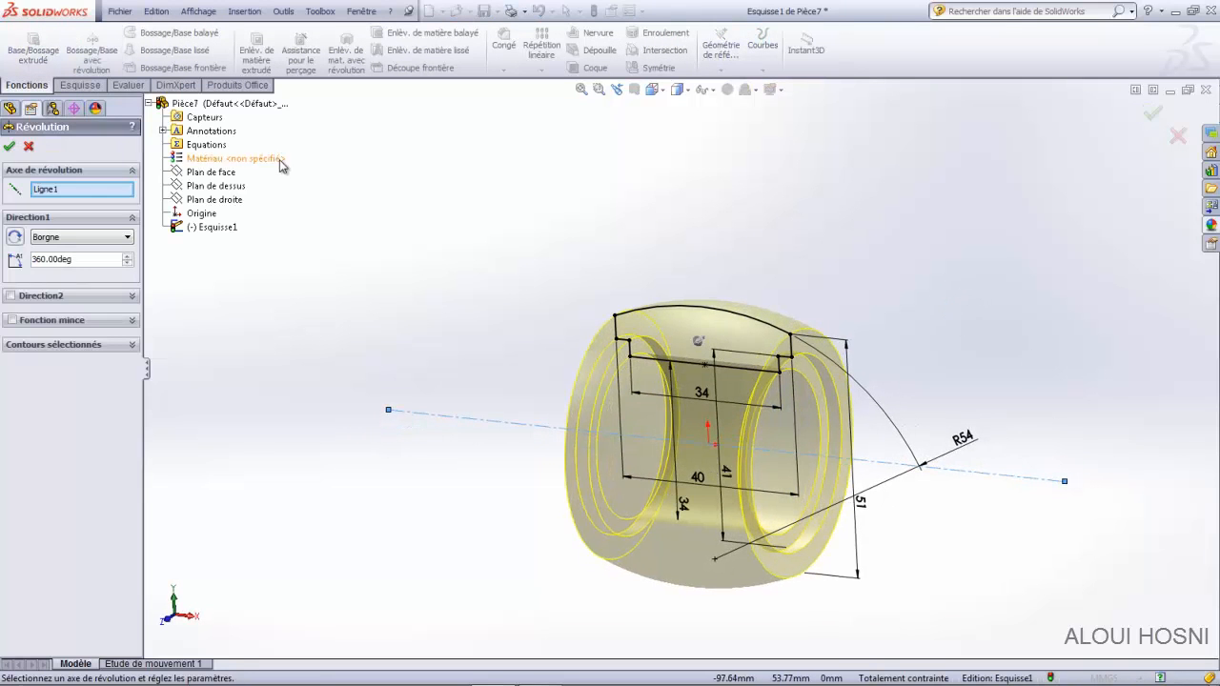
left_click(9, 146)
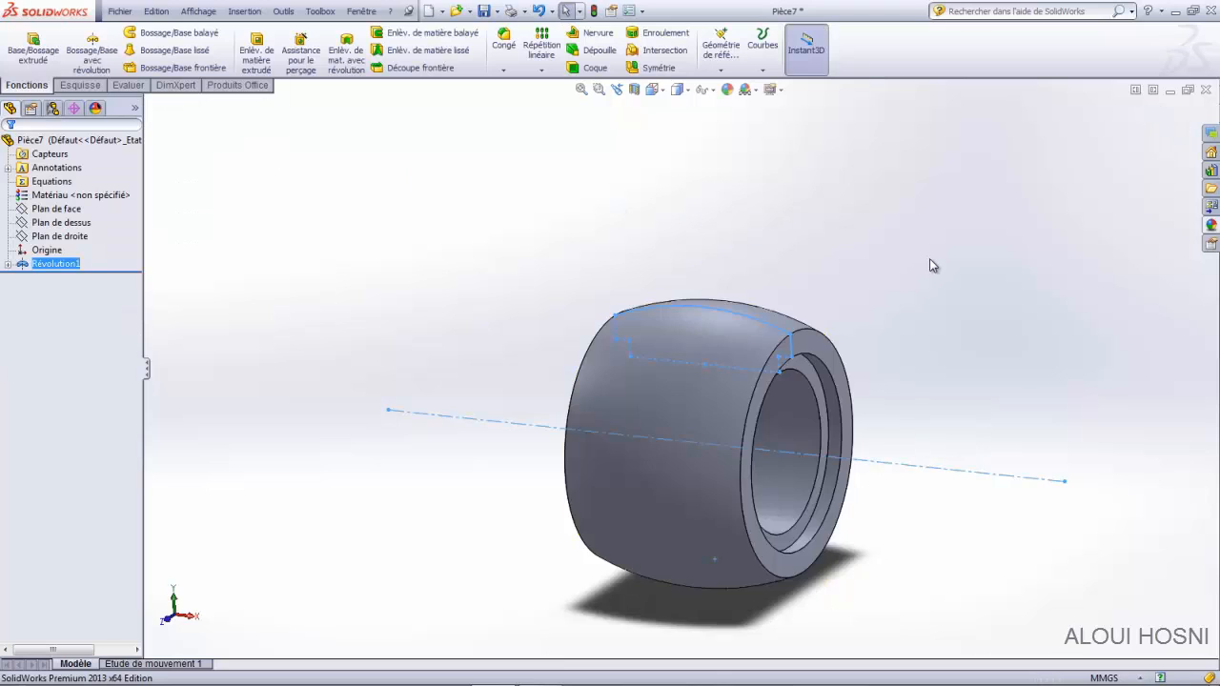
Examine the revolved ring's outer curvature, bore and end recess from different angles and distances.
scroll(977, 399, "up", 3)
middle_click_drag(960, 409, 905, 424)
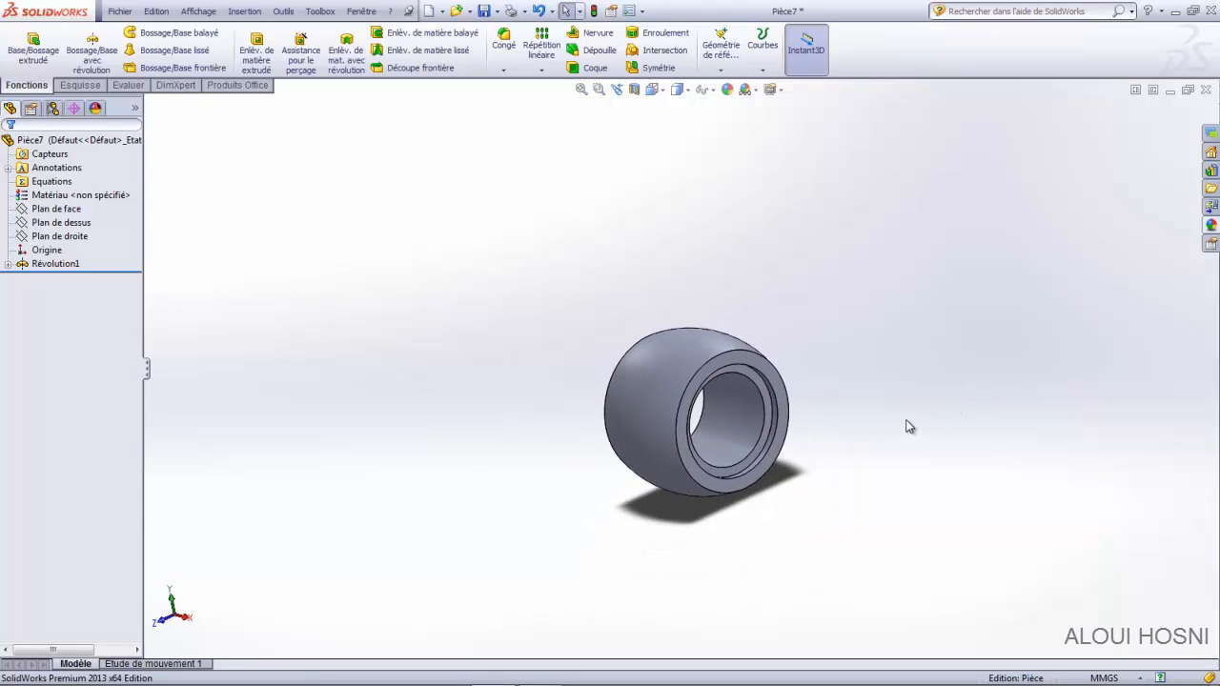
scroll(904, 419, "up", 1)
scroll(826, 492, "up", 1)
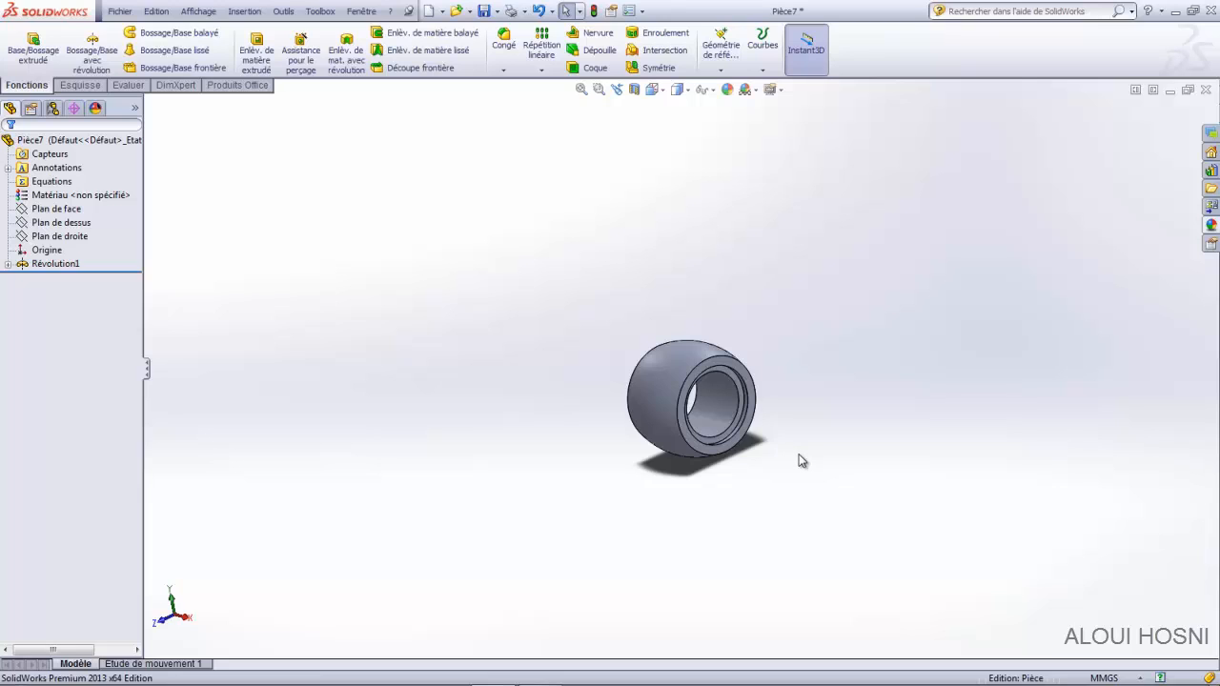
scroll(695, 487, "up", 1)
scroll(662, 435, "down", 1)
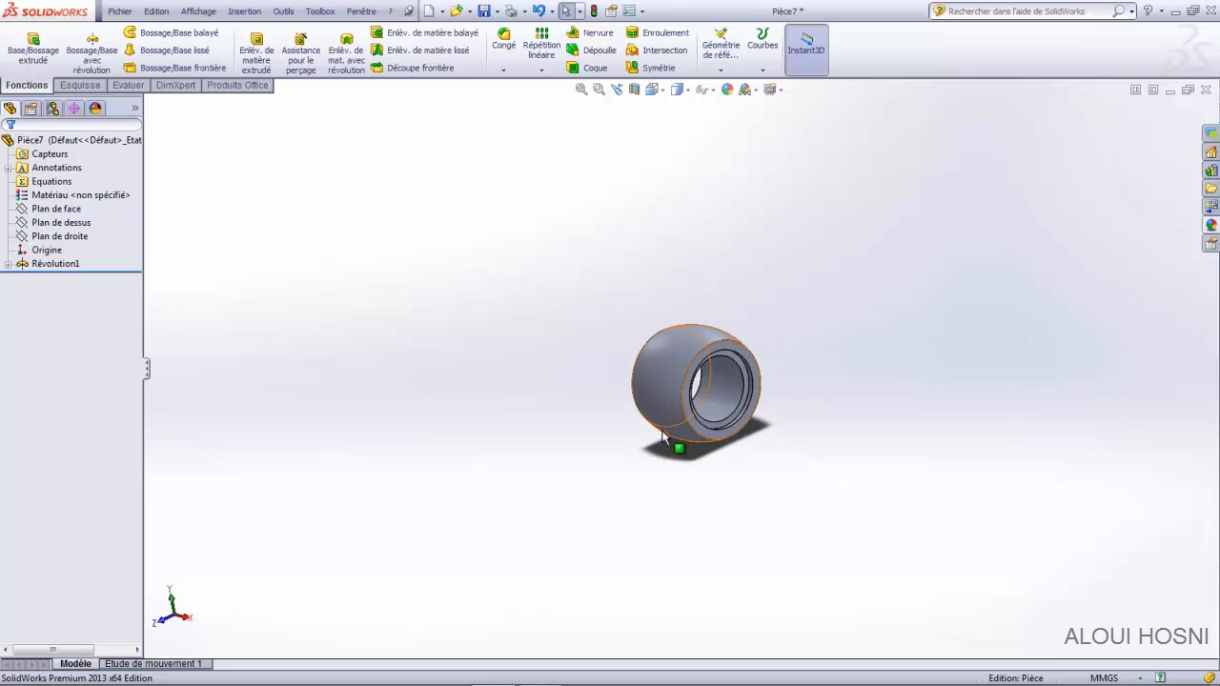
scroll(667, 440, "down", 1)
scroll(834, 391, "down", 1)
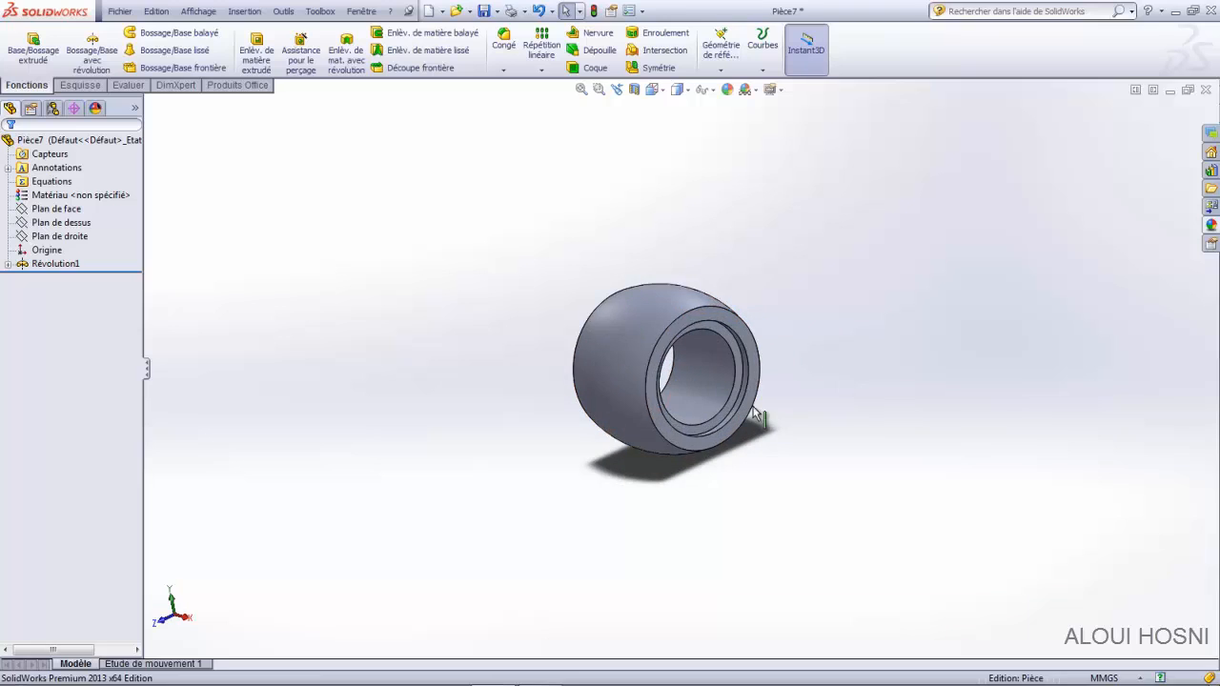
scroll(610, 419, "down", 2)
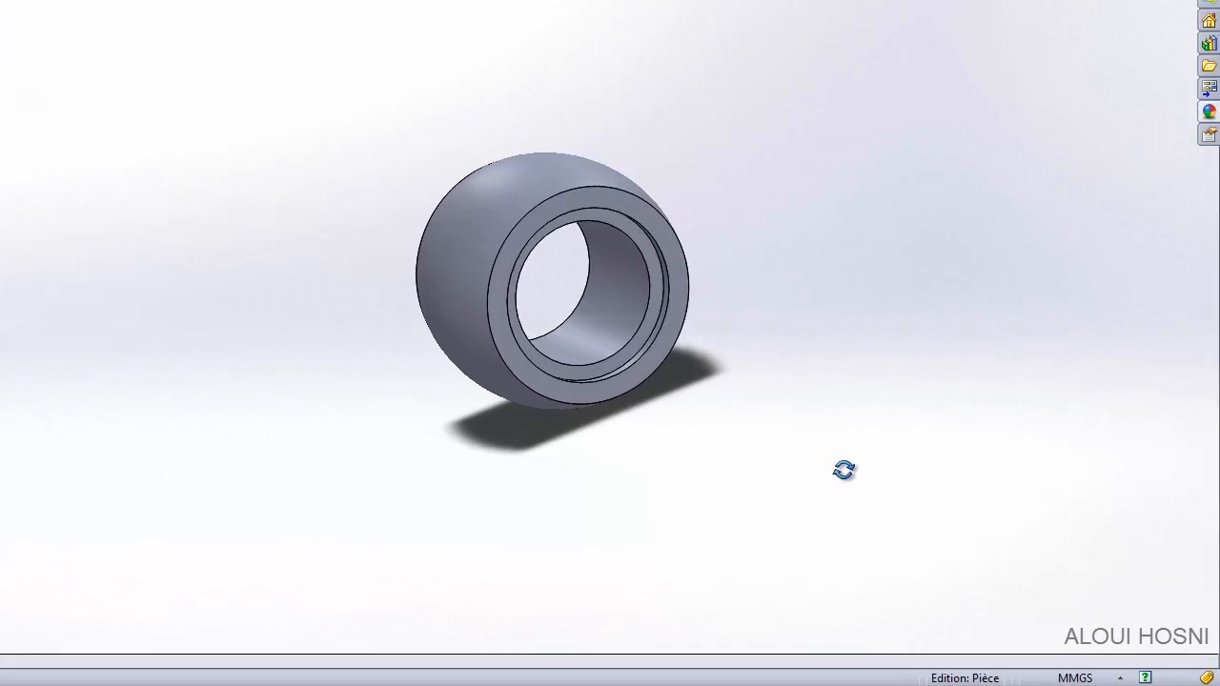
middle_click_drag(845, 470, 802, 462)
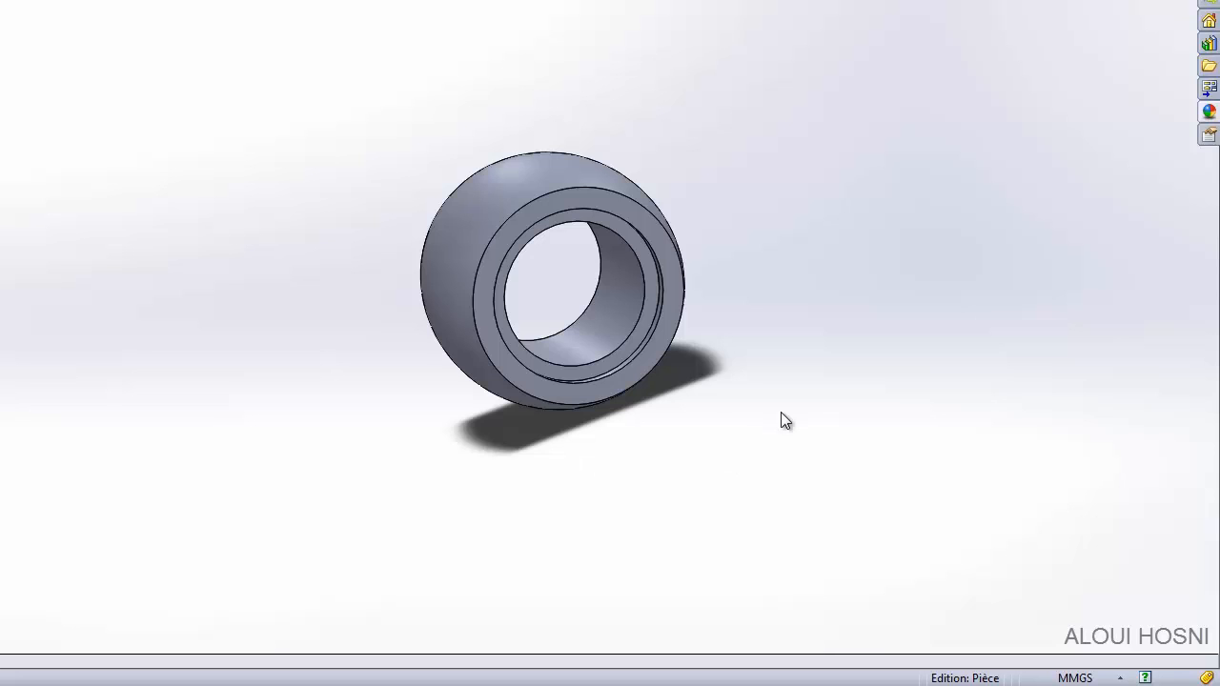
key("z")
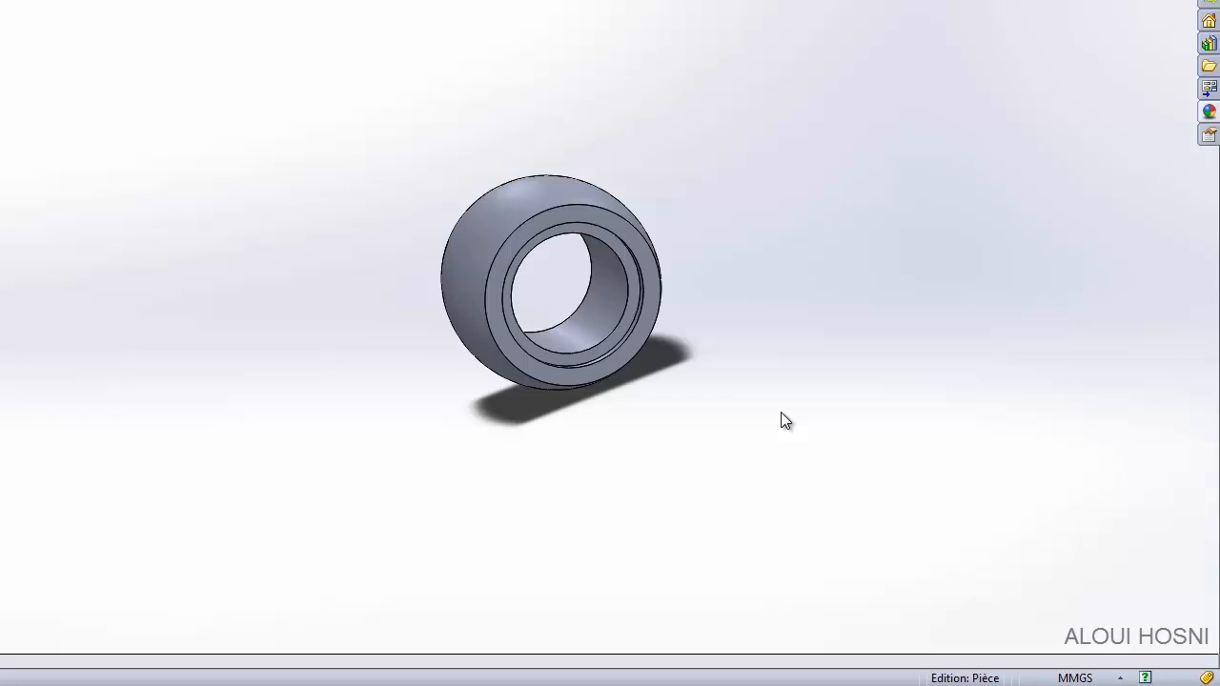
key("F11")
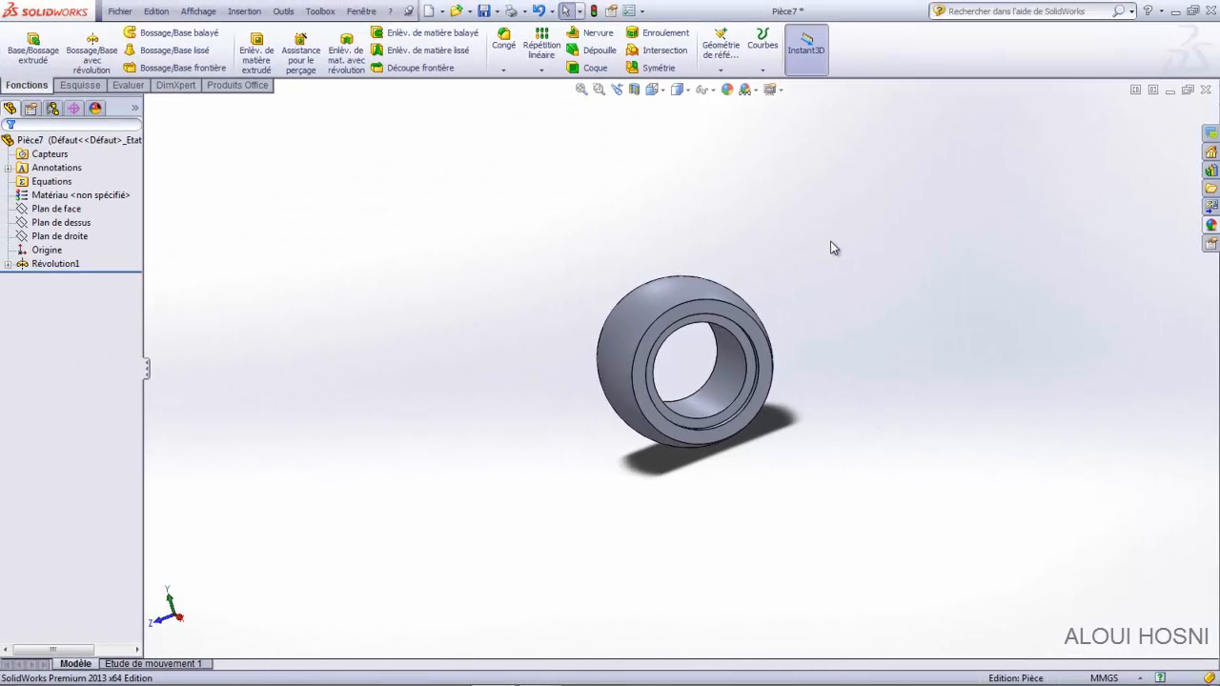
Create a reference plane offset 145 mm from the front plane (Plan de face).
left_click(68, 237)
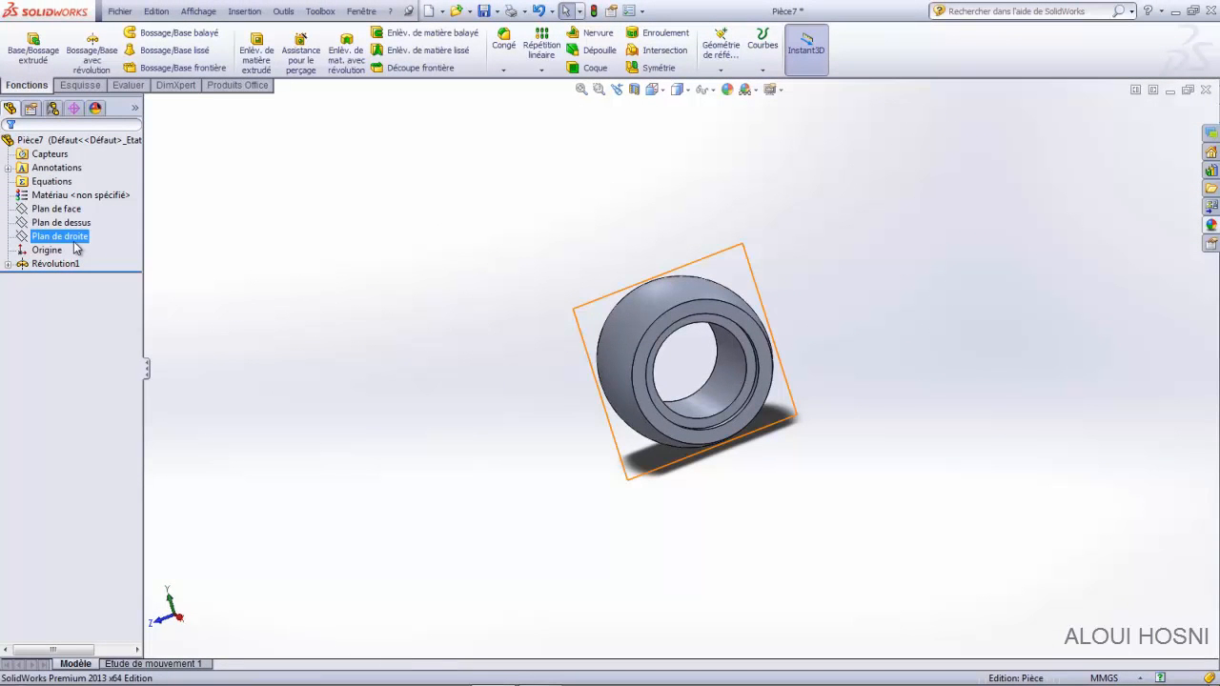
left_click(63, 223)
left_click(66, 209)
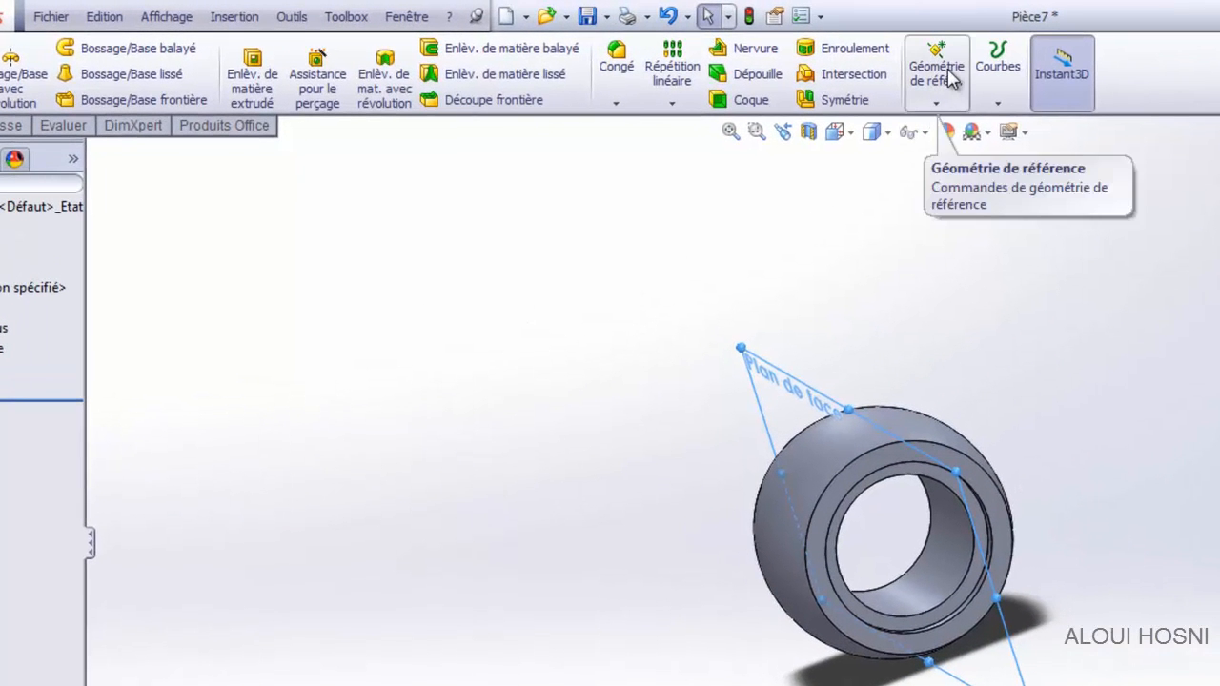
left_click(939, 106)
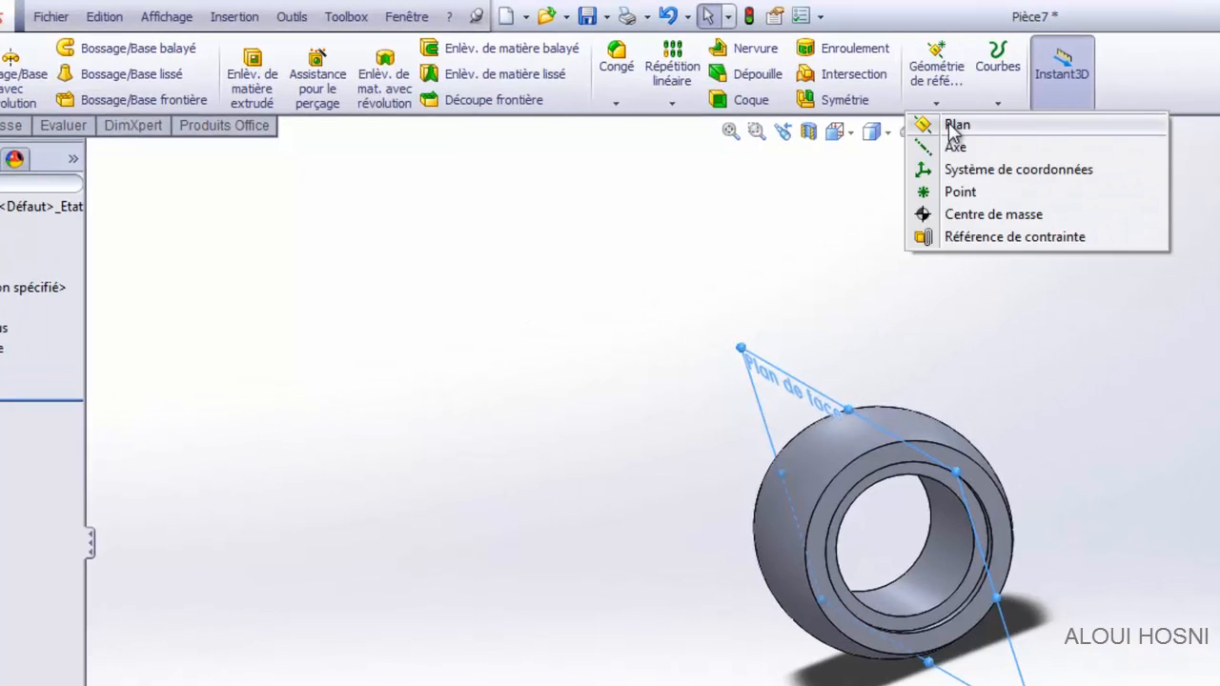
left_click(954, 125)
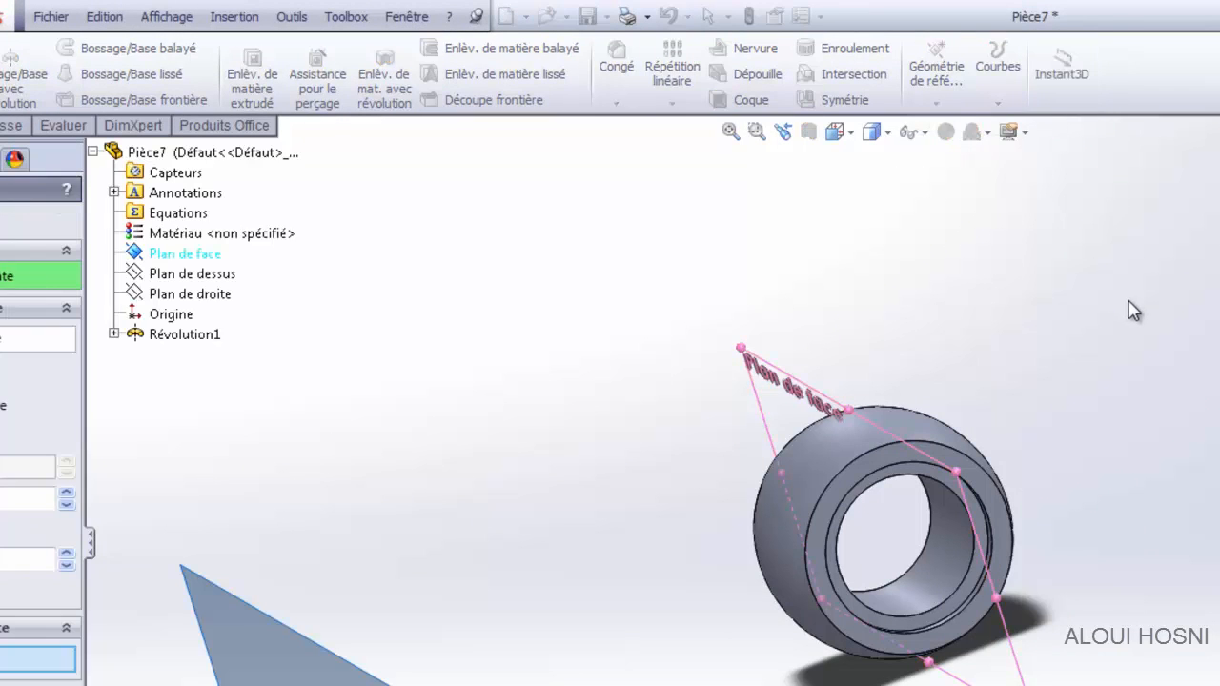
scroll(1167, 513, "up", 2)
middle_click_drag(1179, 563, 1207, 542)
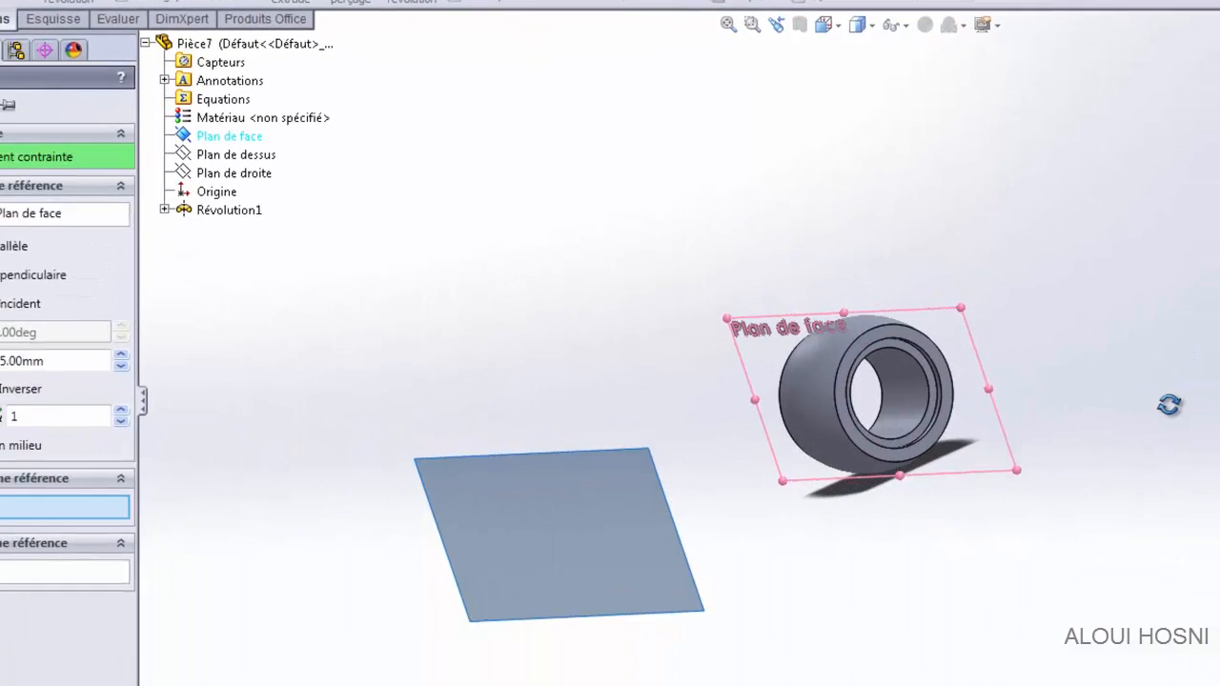
middle_click_drag(1169, 406, 1144, 434)
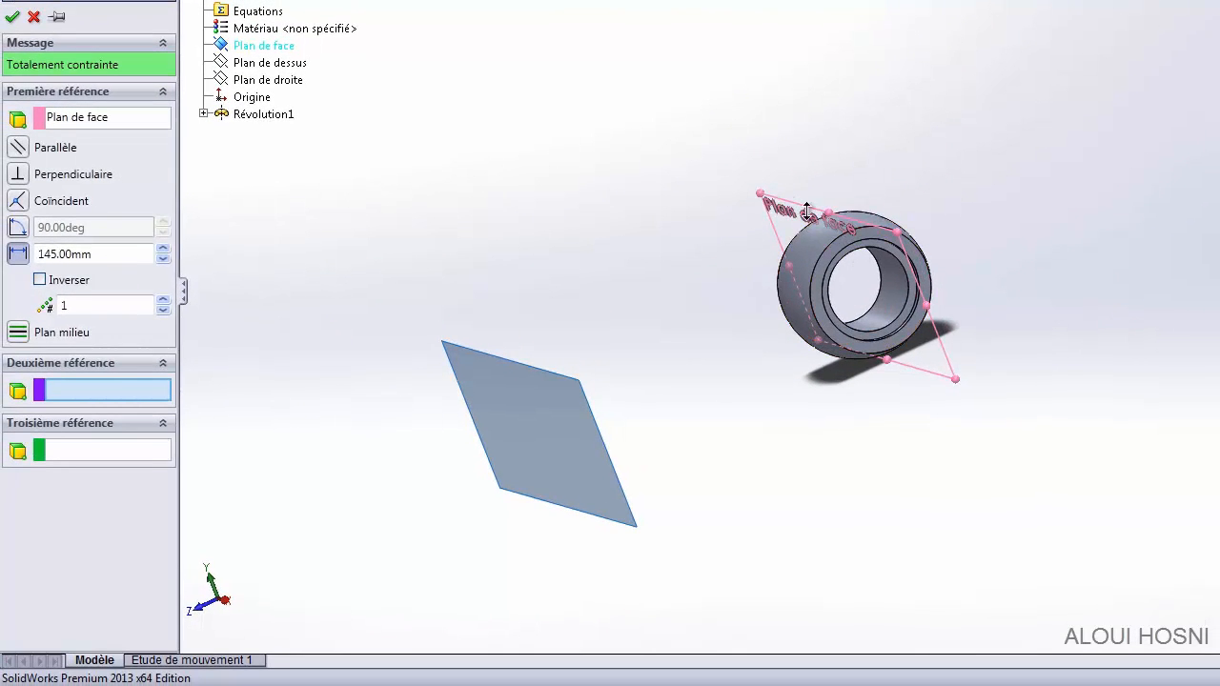
double_click(111, 254)
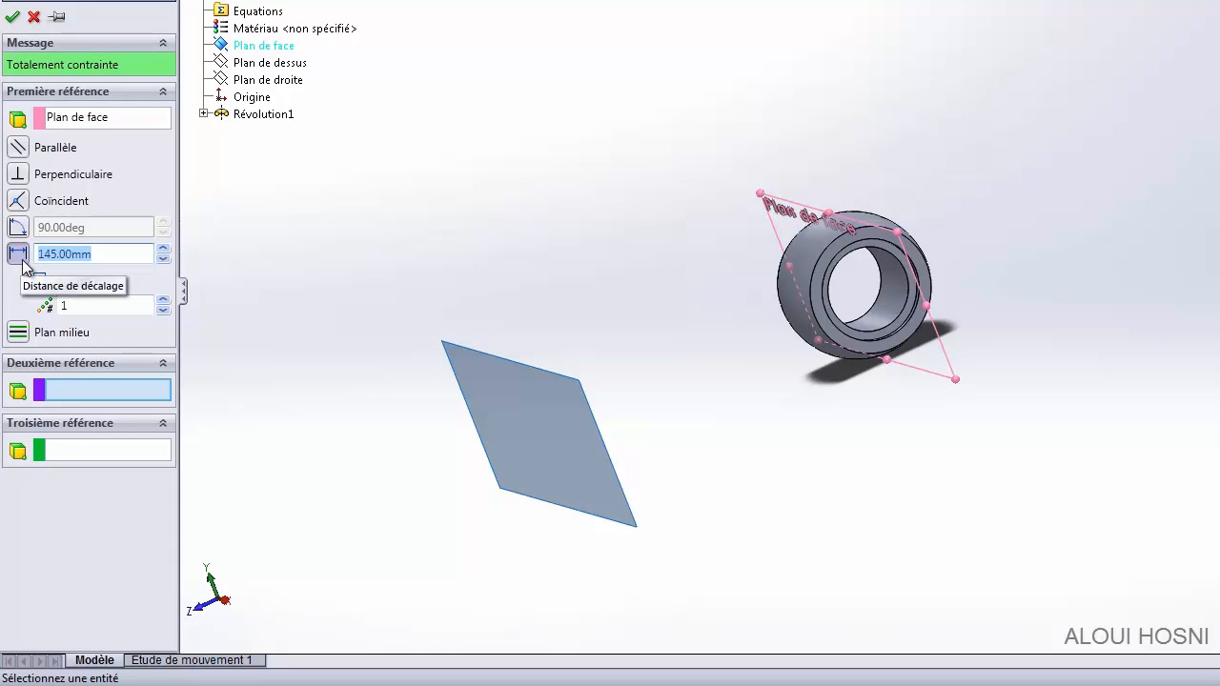
type("145")
key("Return")
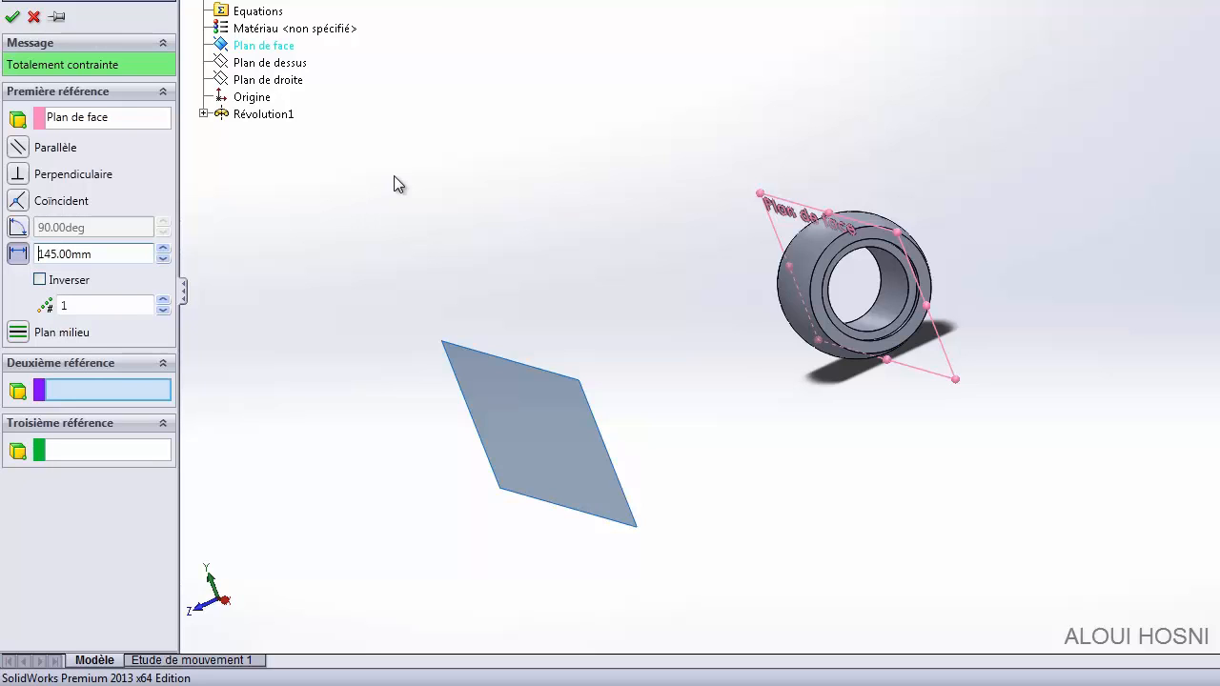
left_click(13, 17)
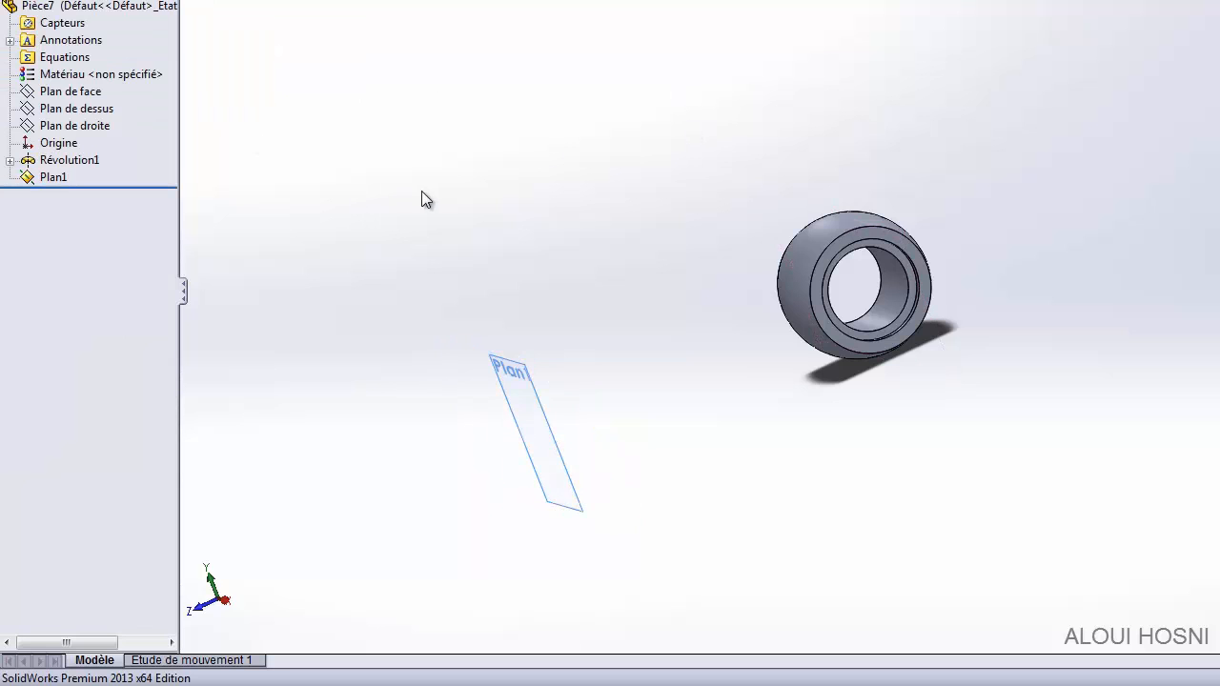
Sketch a center rectangle about 33 by 23 mm on the new offset plane, centered on the origin.
right_click(40, 179)
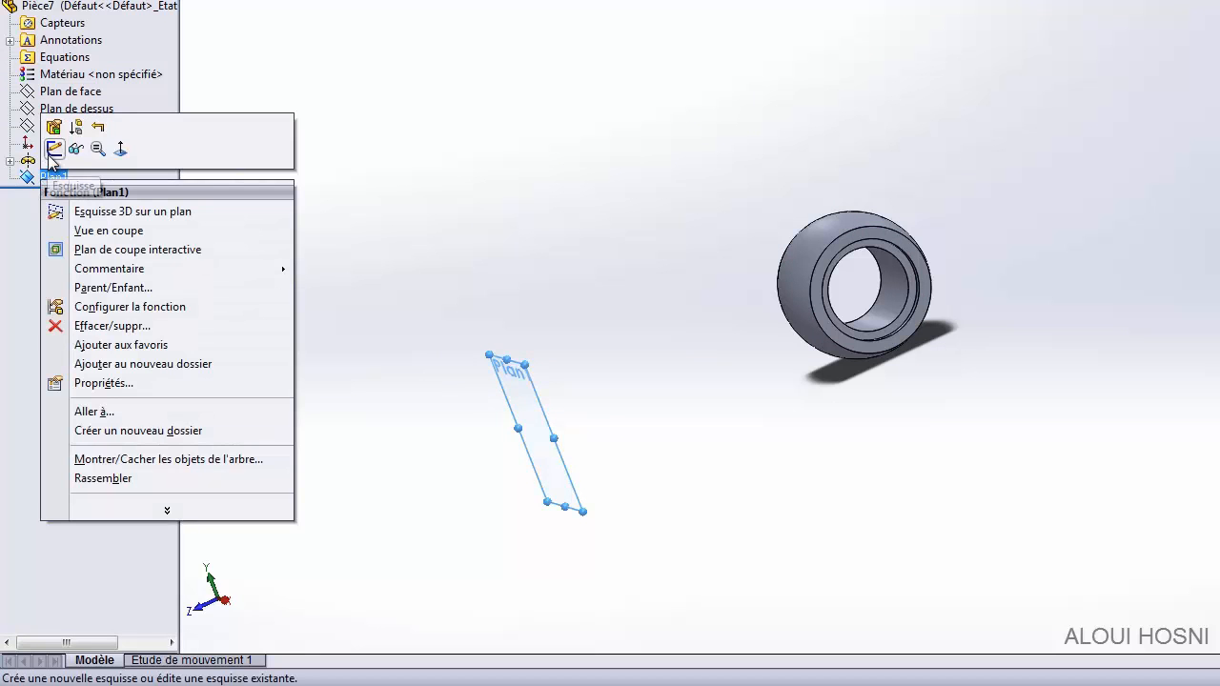
left_click(44, 242)
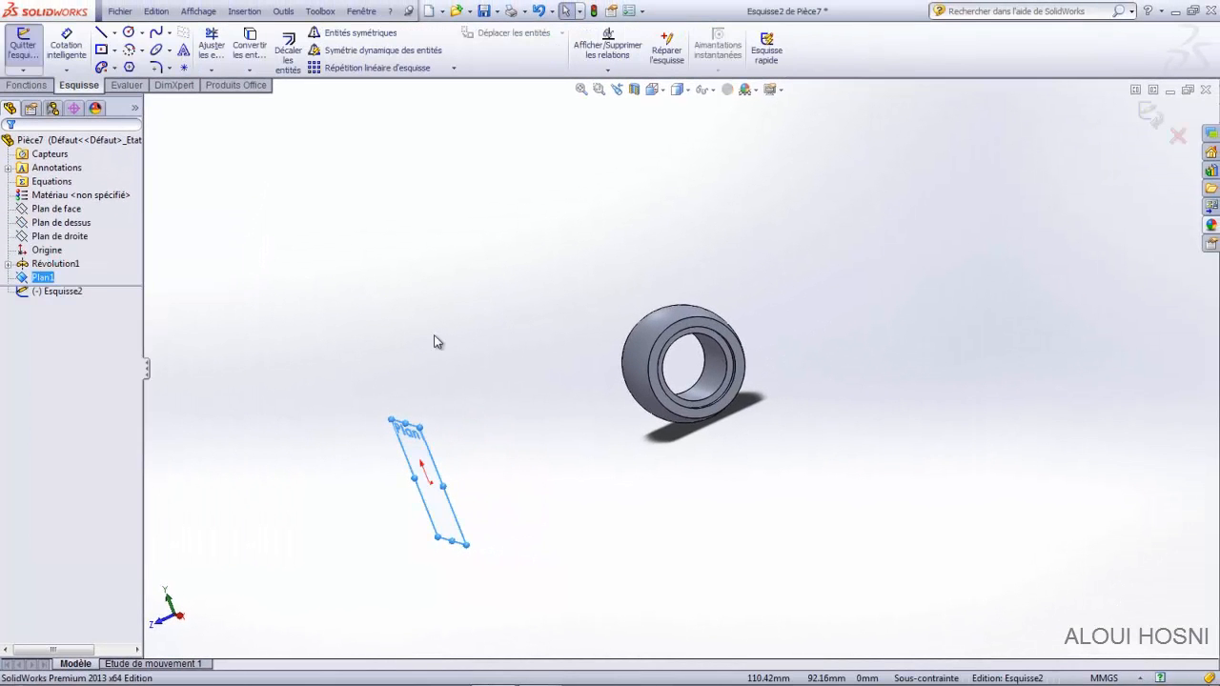
left_click(653, 88)
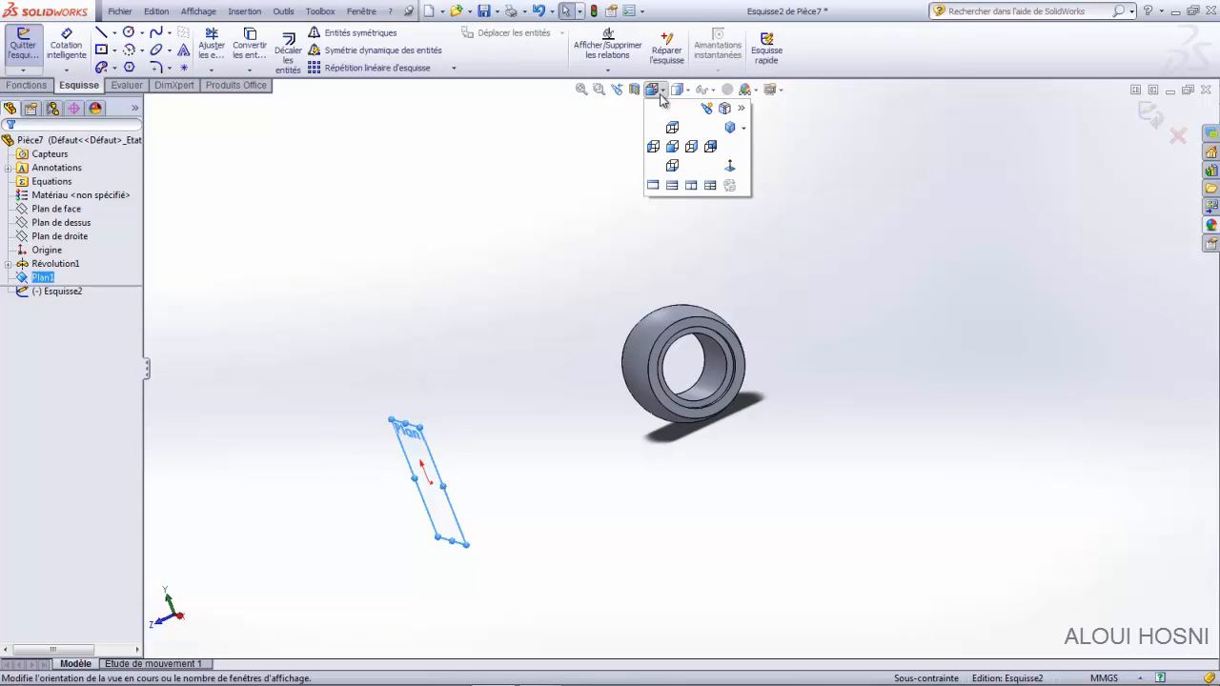
left_click(712, 147)
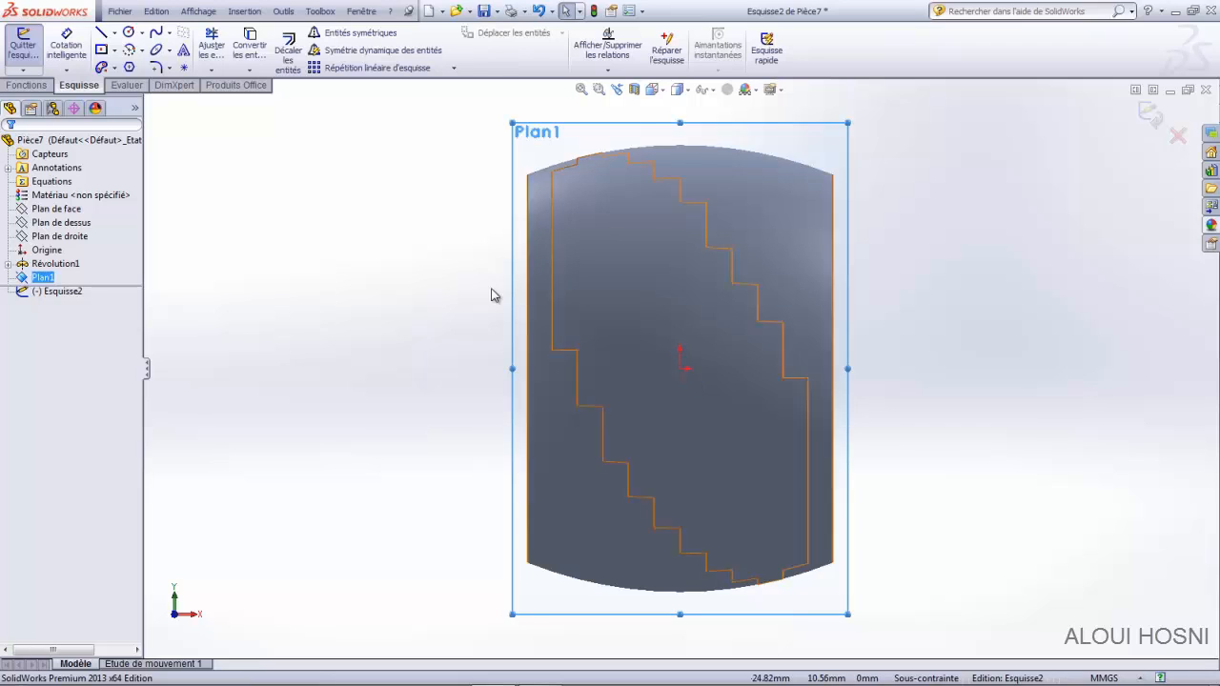
left_click(114, 50)
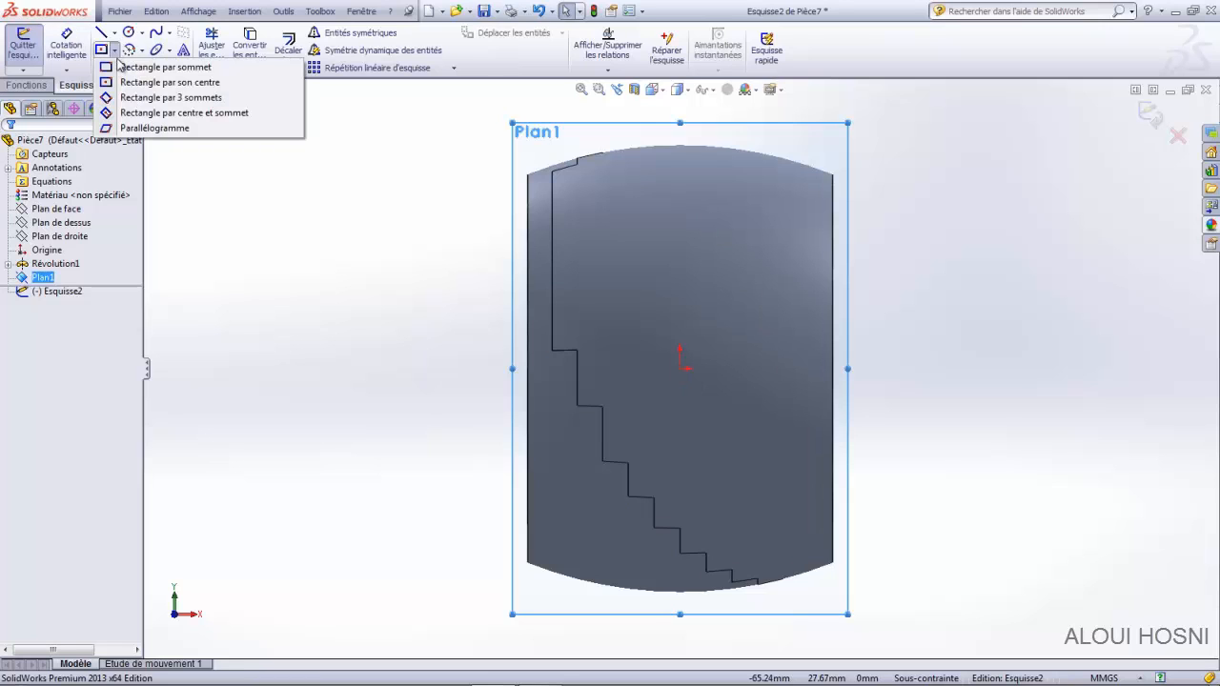
left_click(123, 83)
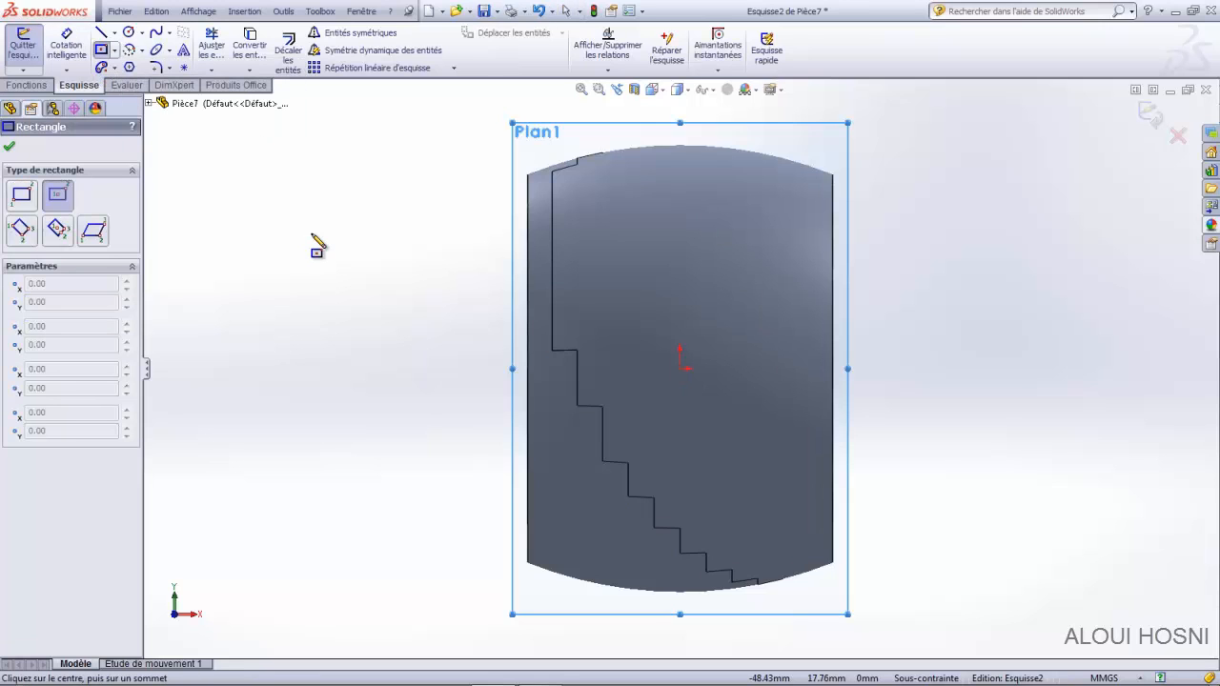
left_click(680, 368)
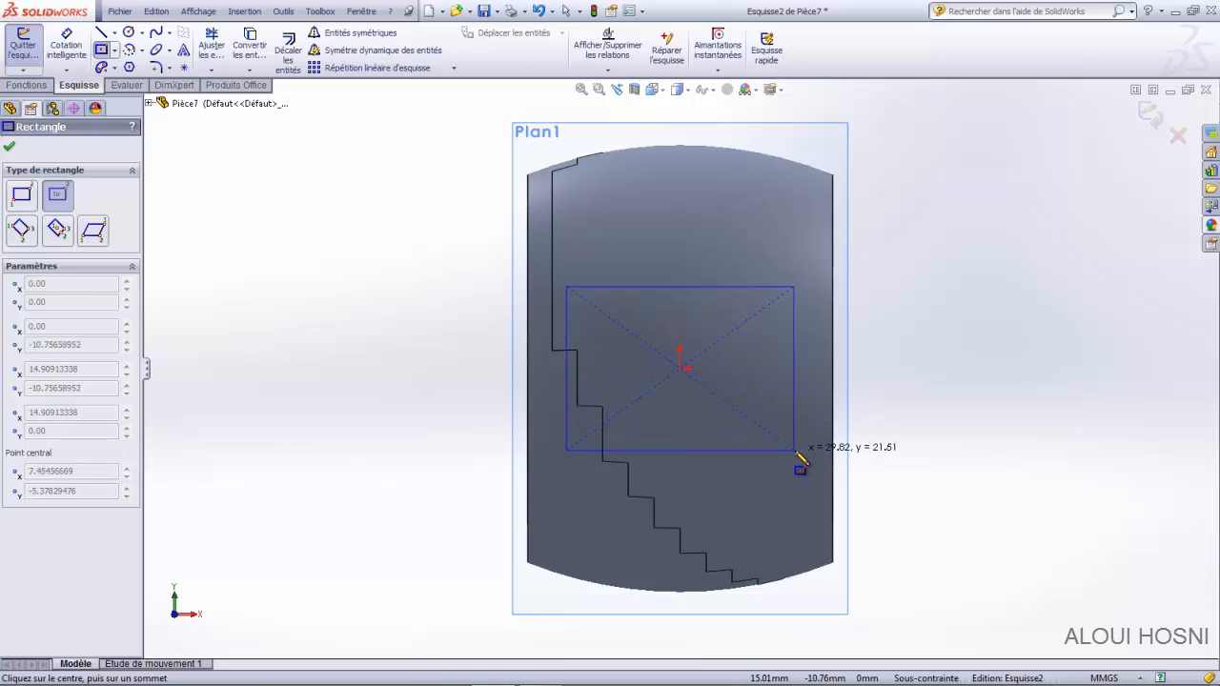
left_click(813, 464)
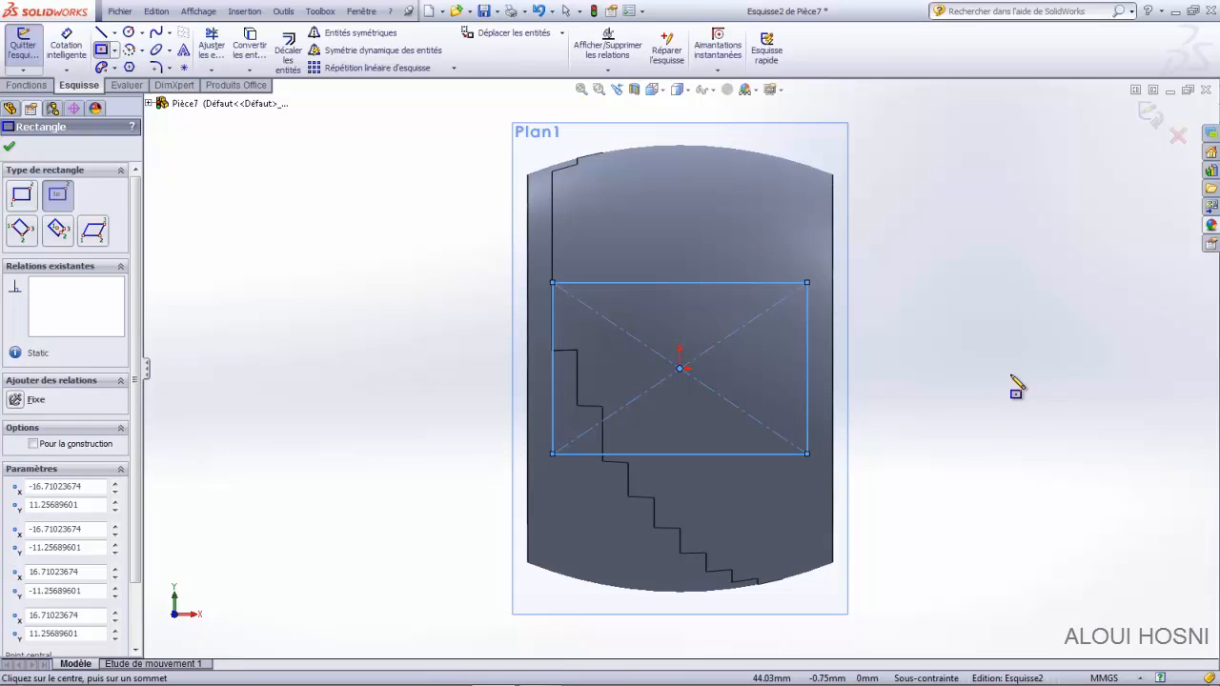
Dimension the rectangle's height at 20 mm.
right_click_drag(960, 316, 960, 275)
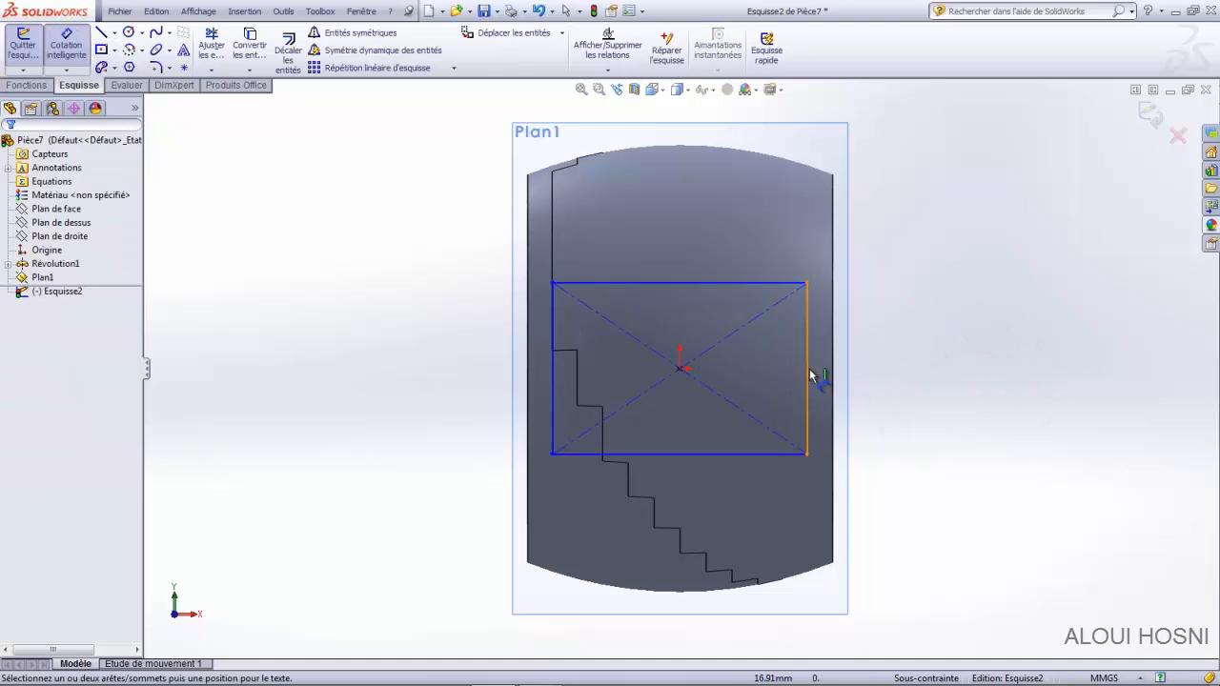
left_click(809, 369)
left_click(948, 372)
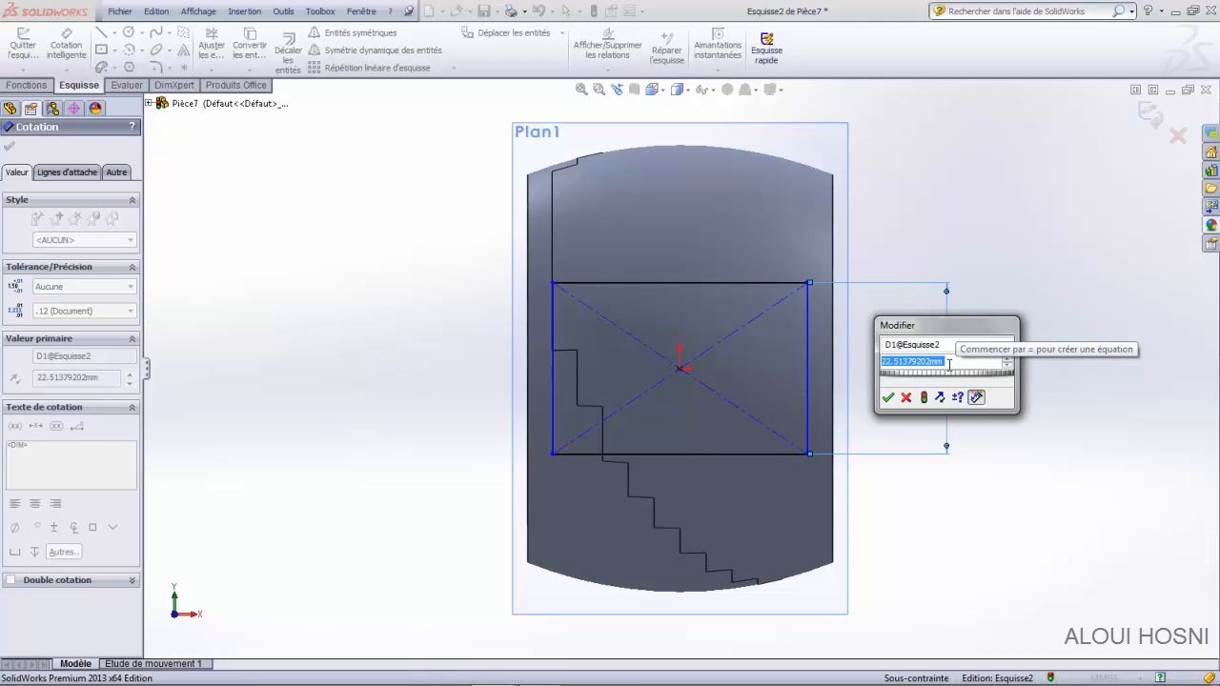
type("20")
key("Return")
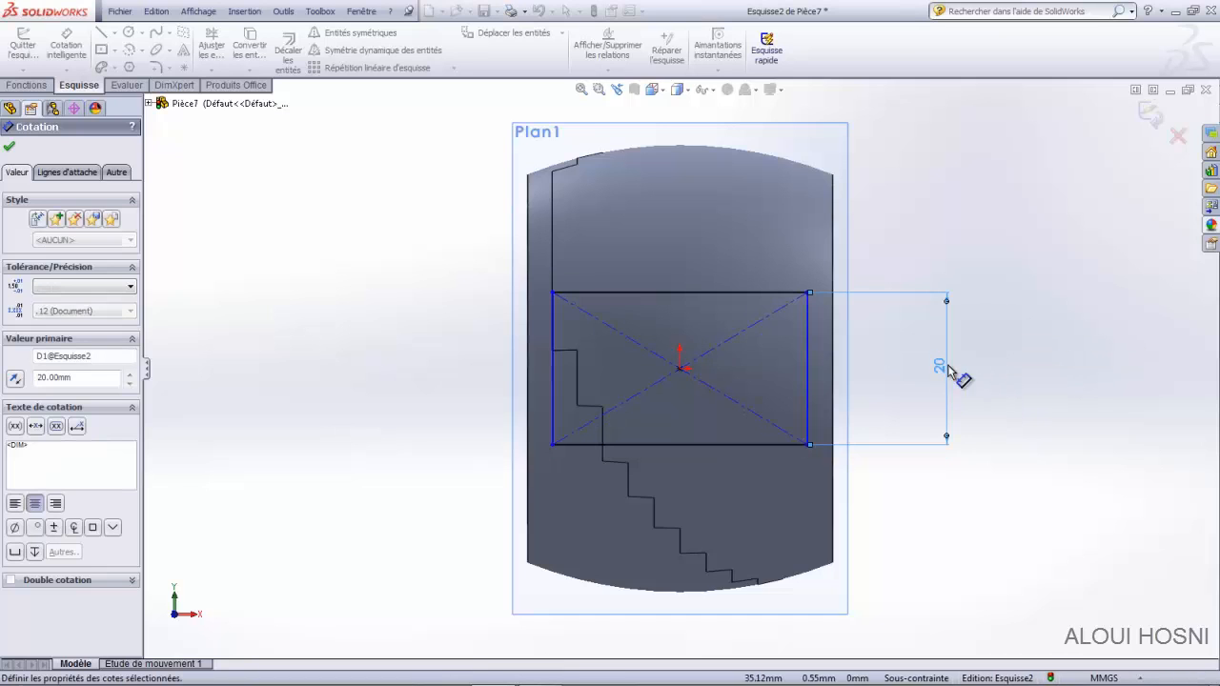
Dimension the rectangle's width at 28 mm.
left_click(757, 445)
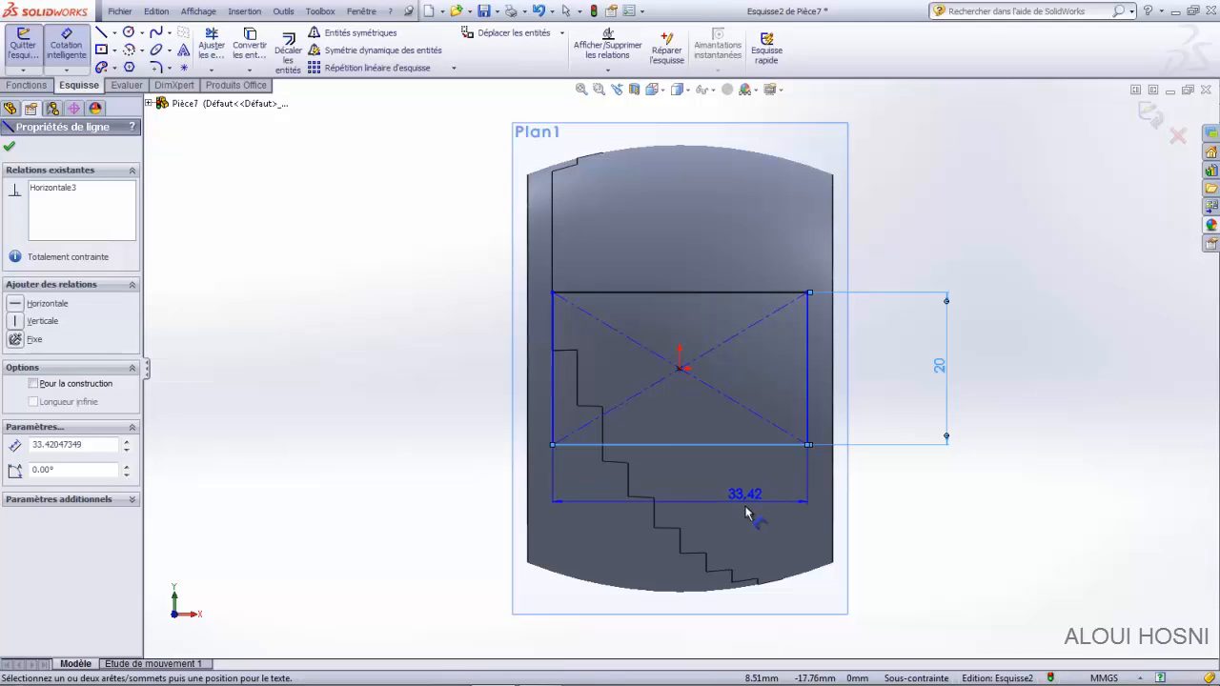
left_click(697, 637)
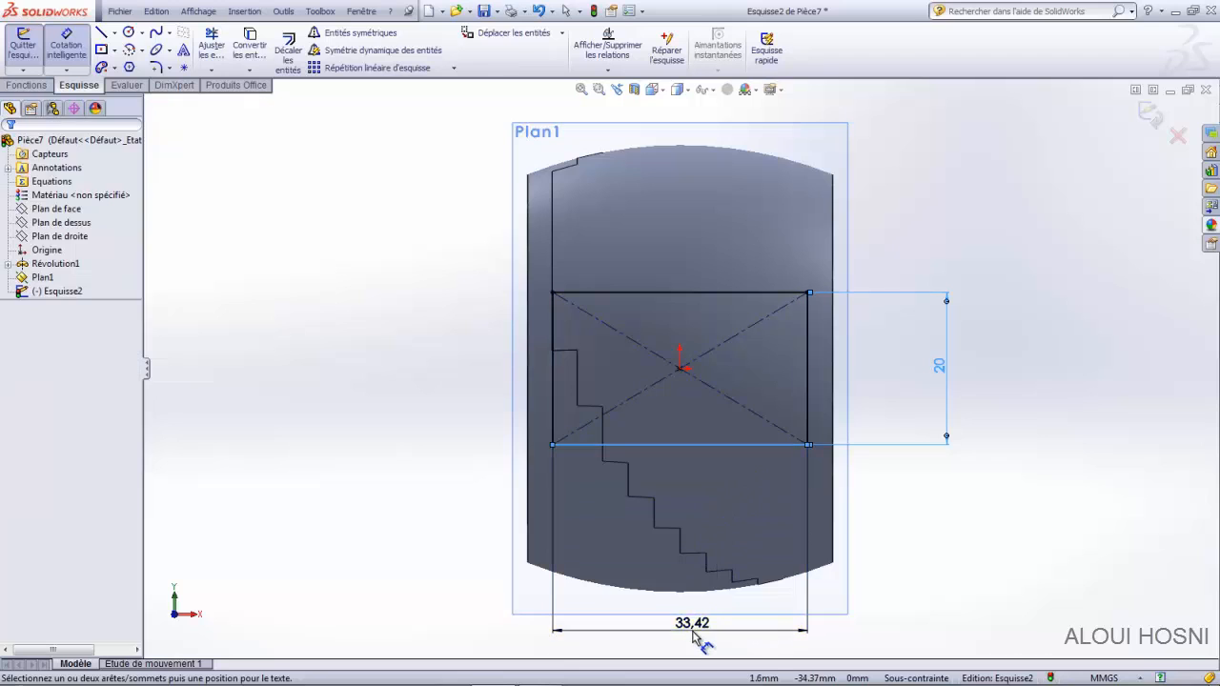
type("28")
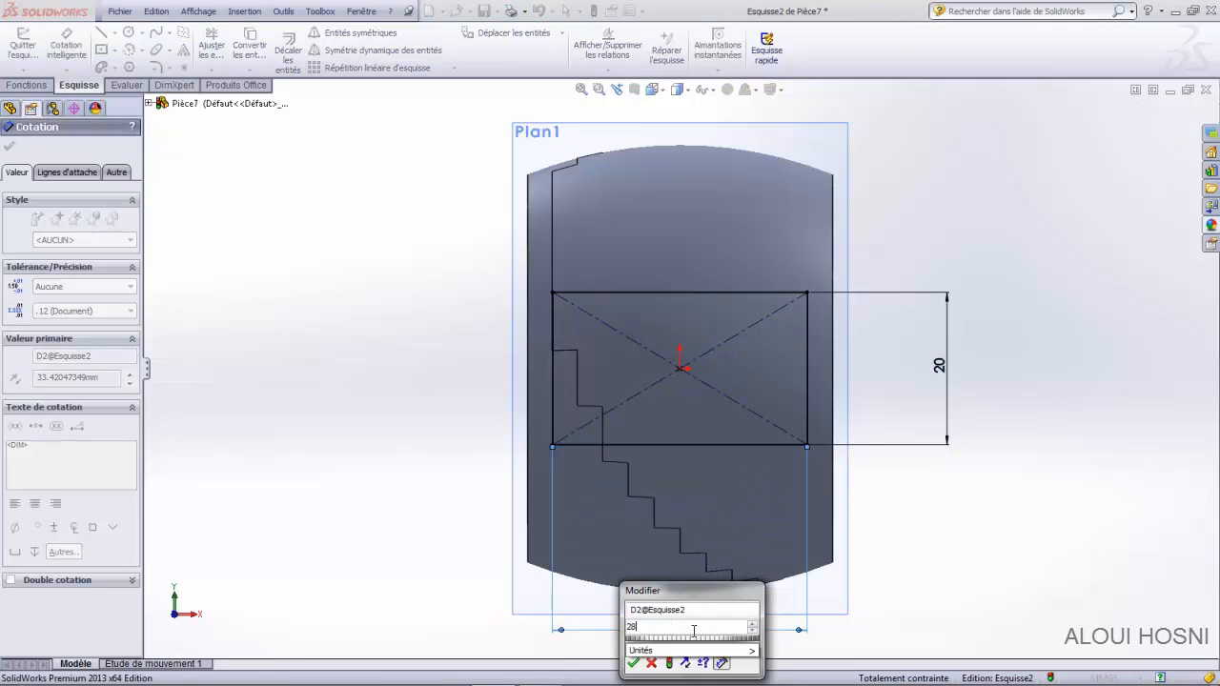
key("Return")
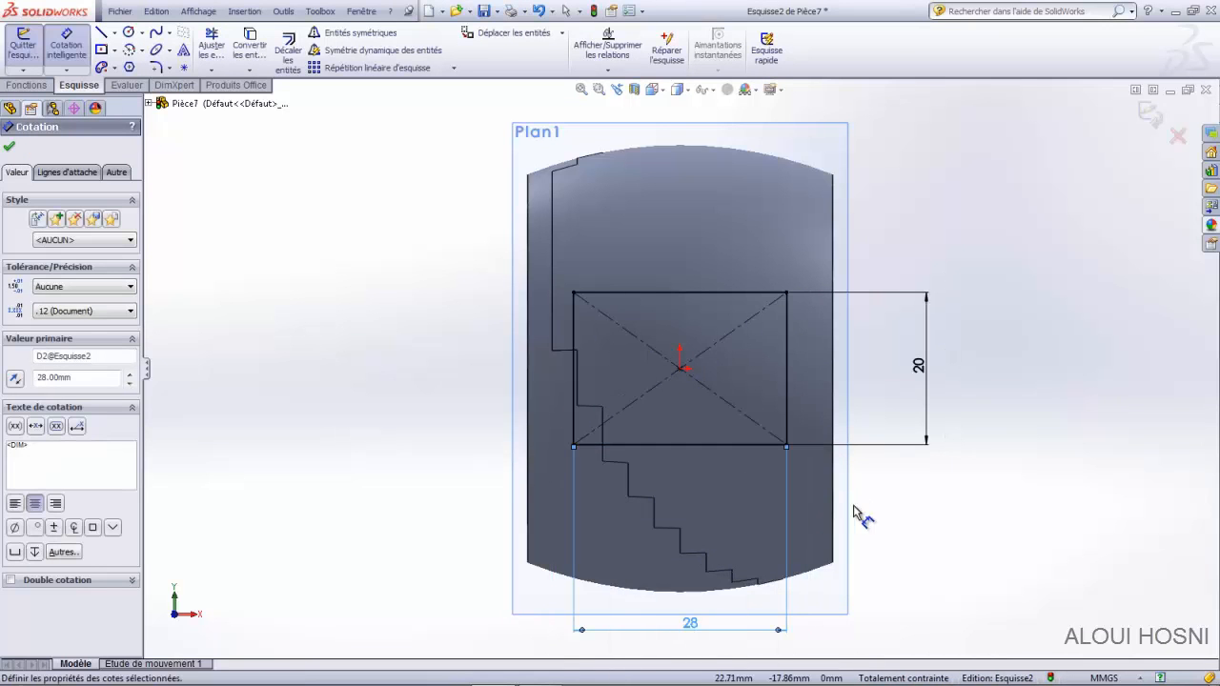
mouse_move(1055, 477)
middle_mouse_down()
mouse_move(1005, 480)
mouse_move(978, 504)
mouse_move(966, 482)
middle_mouse_up()
scroll(1007, 488, "up", 1)
scroll(1004, 489, "up", 1)
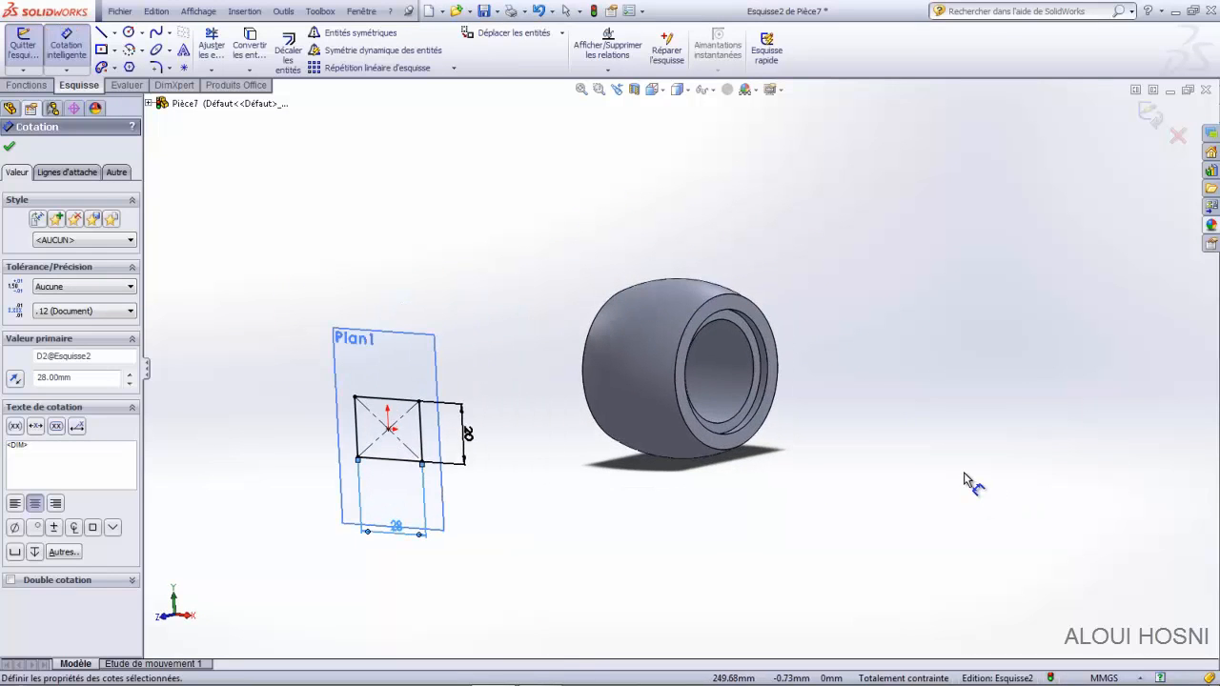
left_click(9, 146)
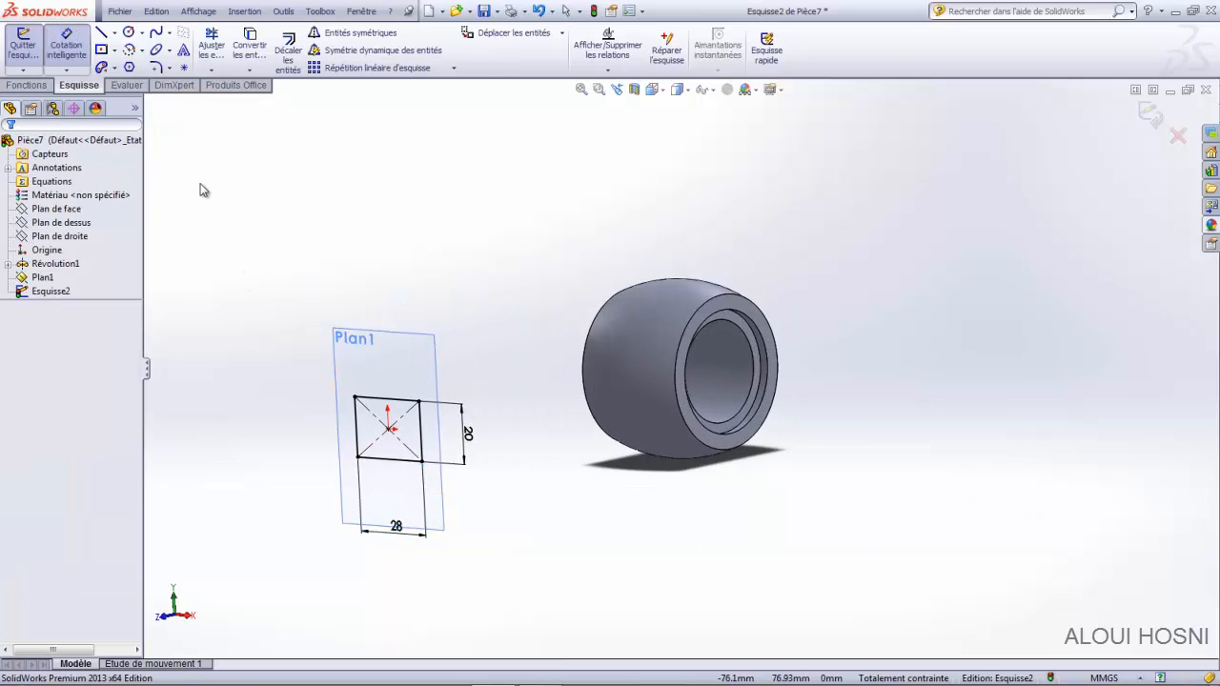
Extrude the rectangle in the reversed direction toward the ring, using the up-to-body end condition (Jusqu'au corps) with the revolved ring.
left_click(37, 89)
left_click(33, 47)
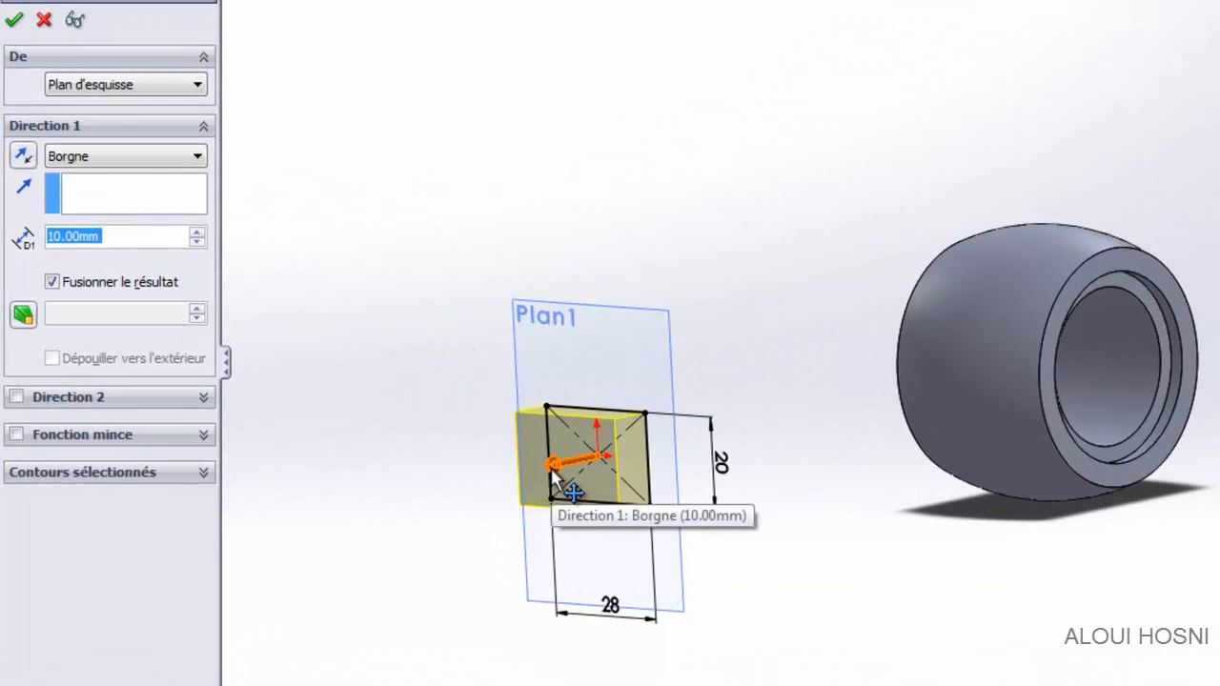
left_click(23, 155)
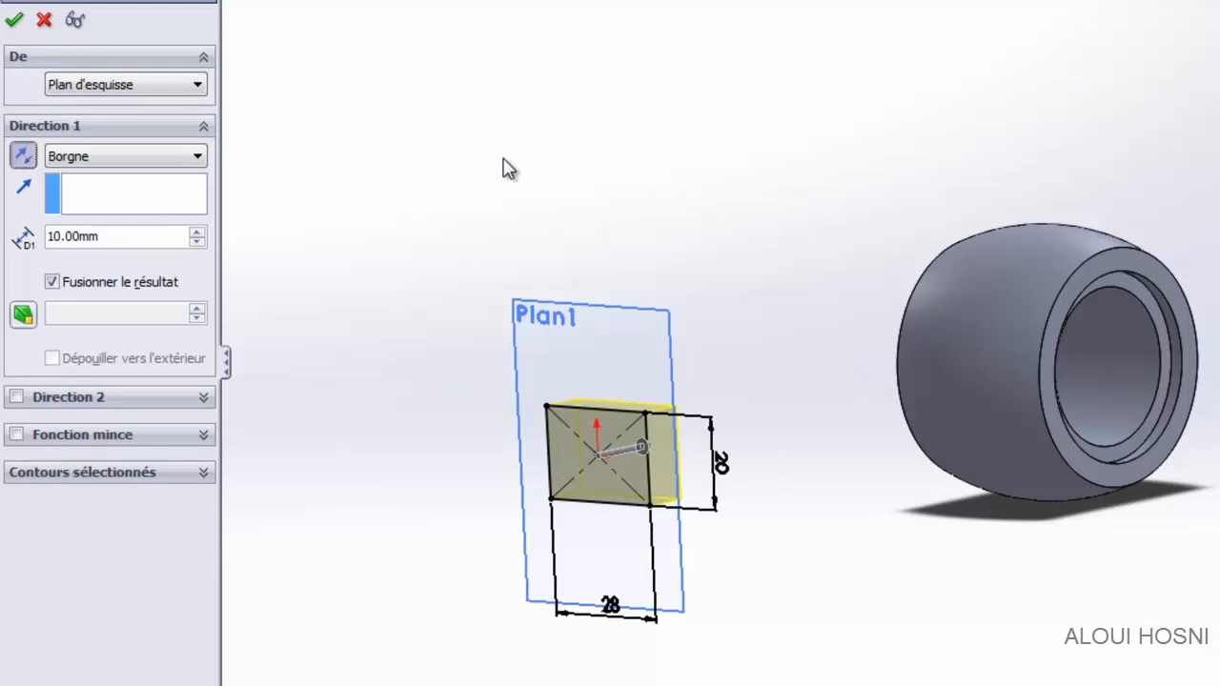
mouse_move(725, 169)
middle_mouse_down()
mouse_move(702, 158)
mouse_move(794, 358)
middle_mouse_up()
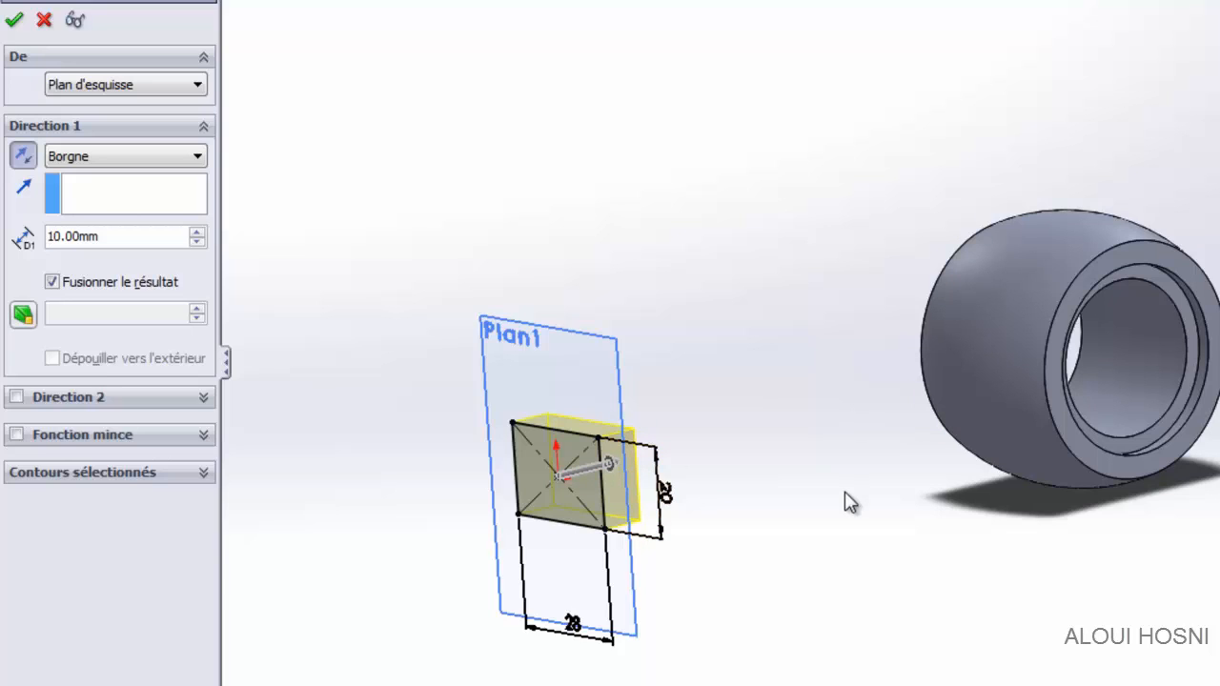
left_click(197, 160)
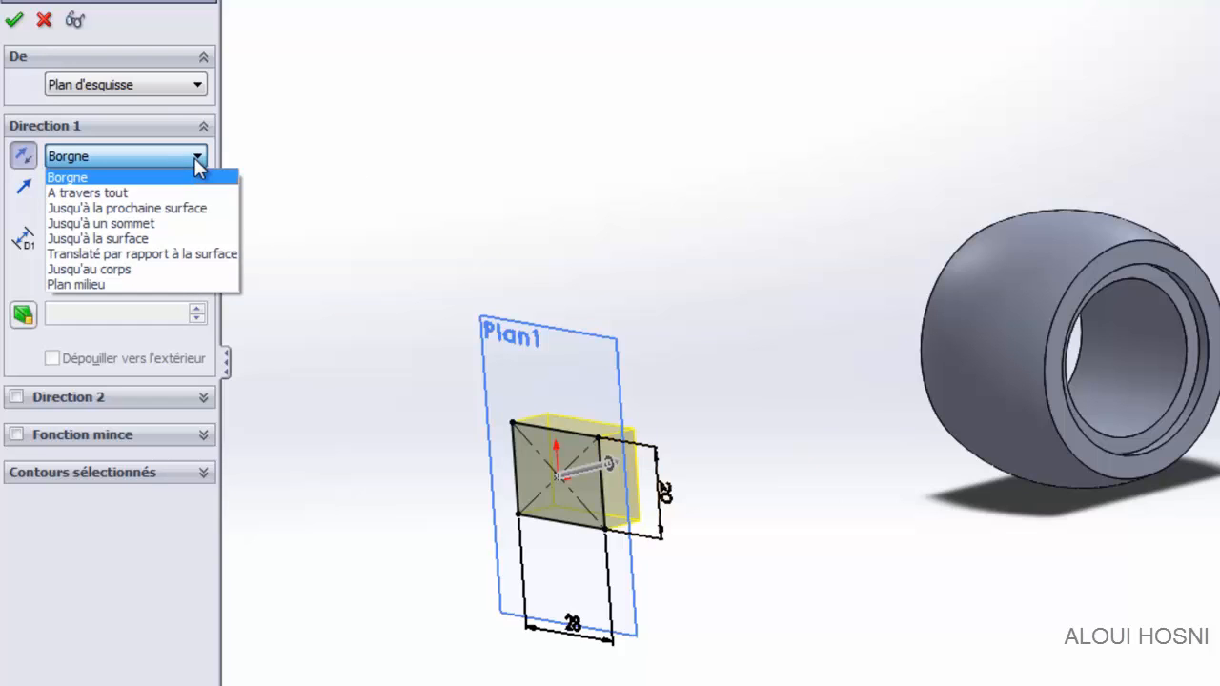
left_click(102, 273)
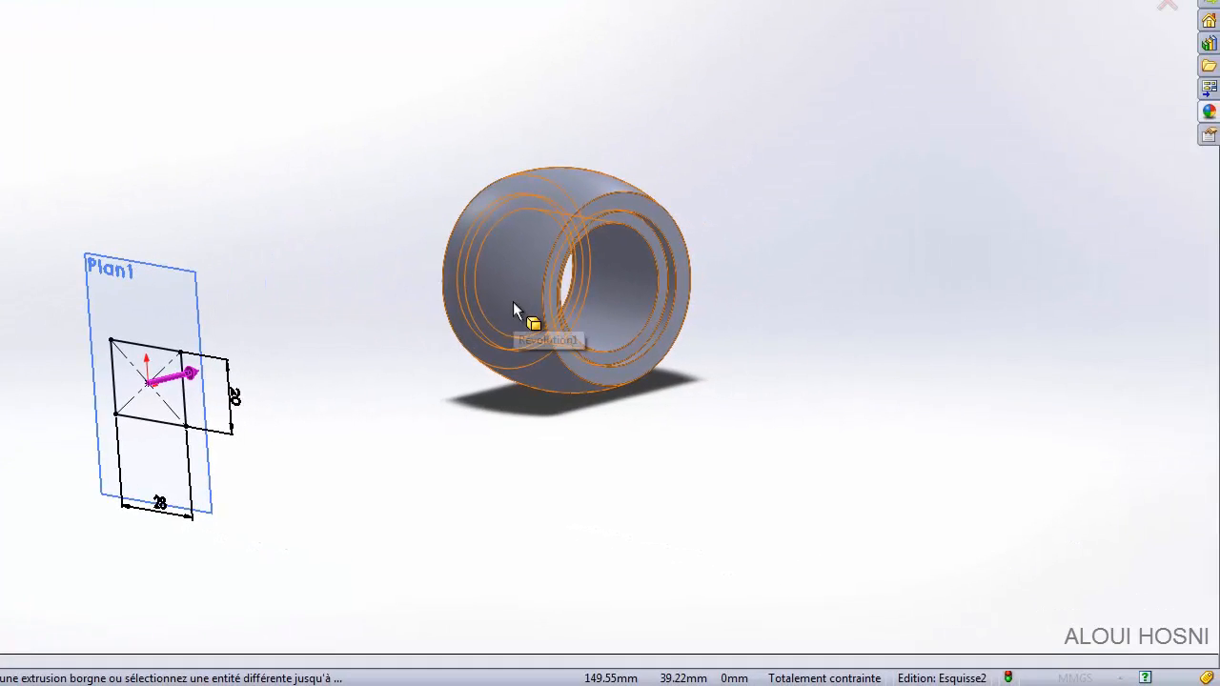
left_click(513, 301)
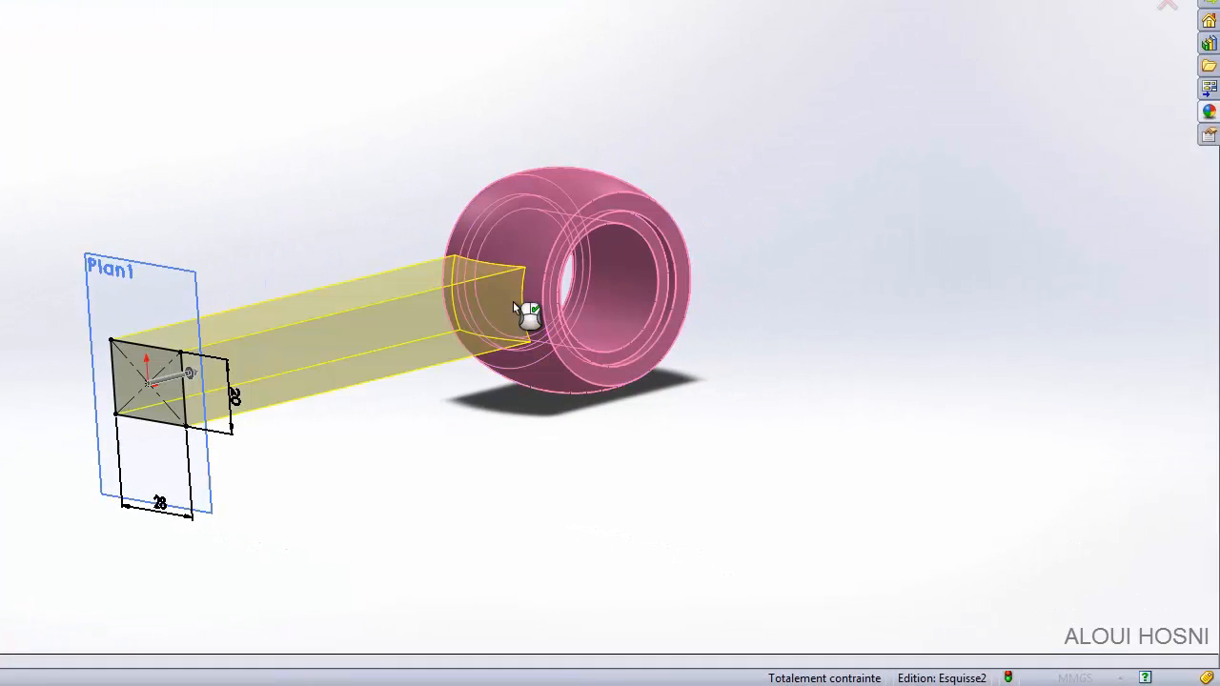
middle_click_drag(902, 459, 894, 491)
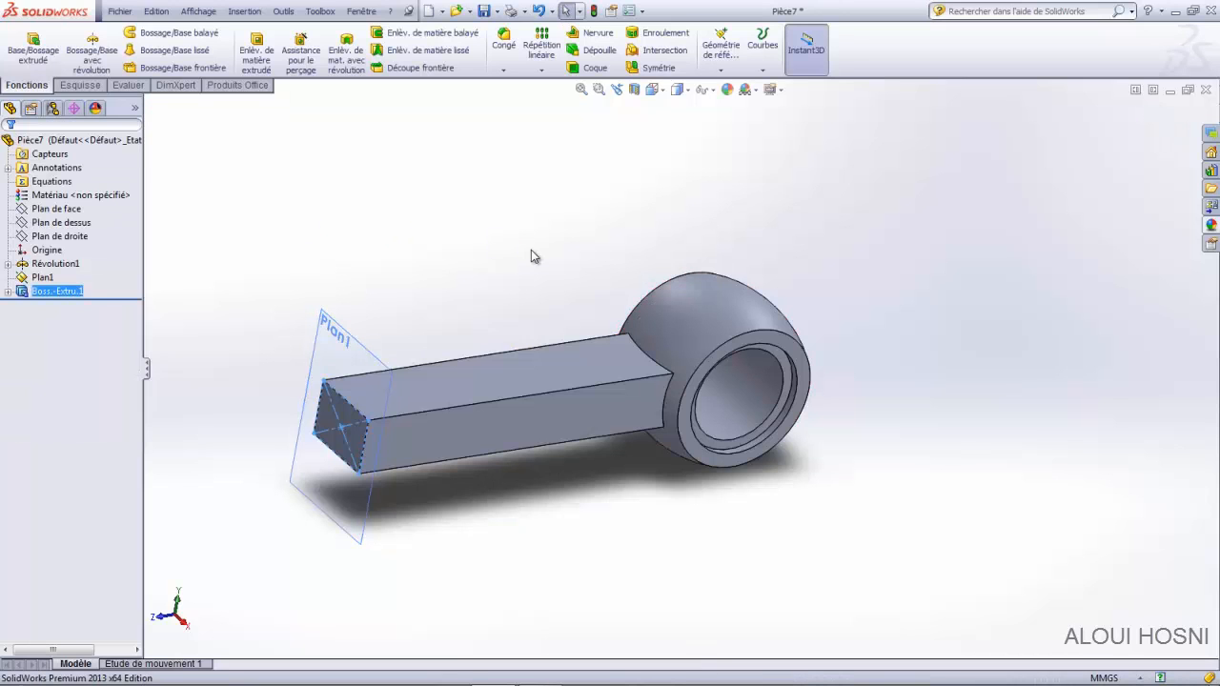
Fillet the four edges where the rectangular arm meets the ring with a constant 5 mm radius.
mouse_move(890, 414)
middle_mouse_down()
mouse_move(887, 363)
mouse_move(853, 346)
mouse_move(885, 349)
mouse_move(894, 428)
mouse_move(875, 453)
mouse_move(861, 430)
mouse_move(904, 409)
middle_mouse_up()
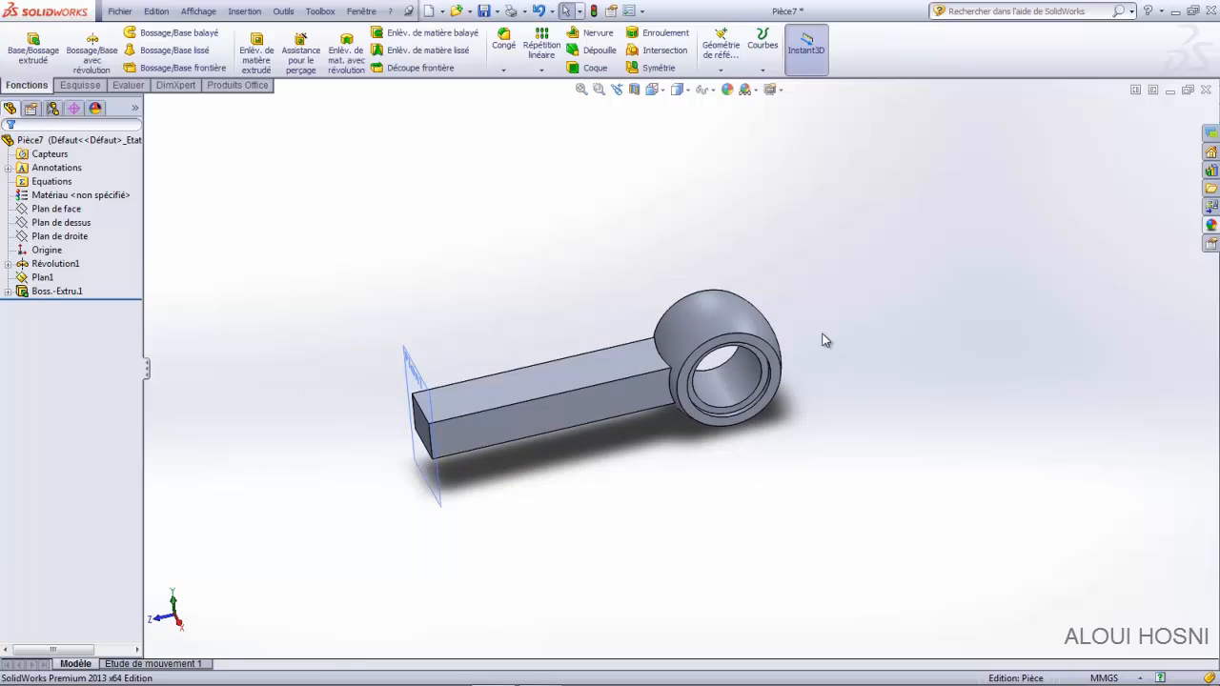
left_click(504, 43)
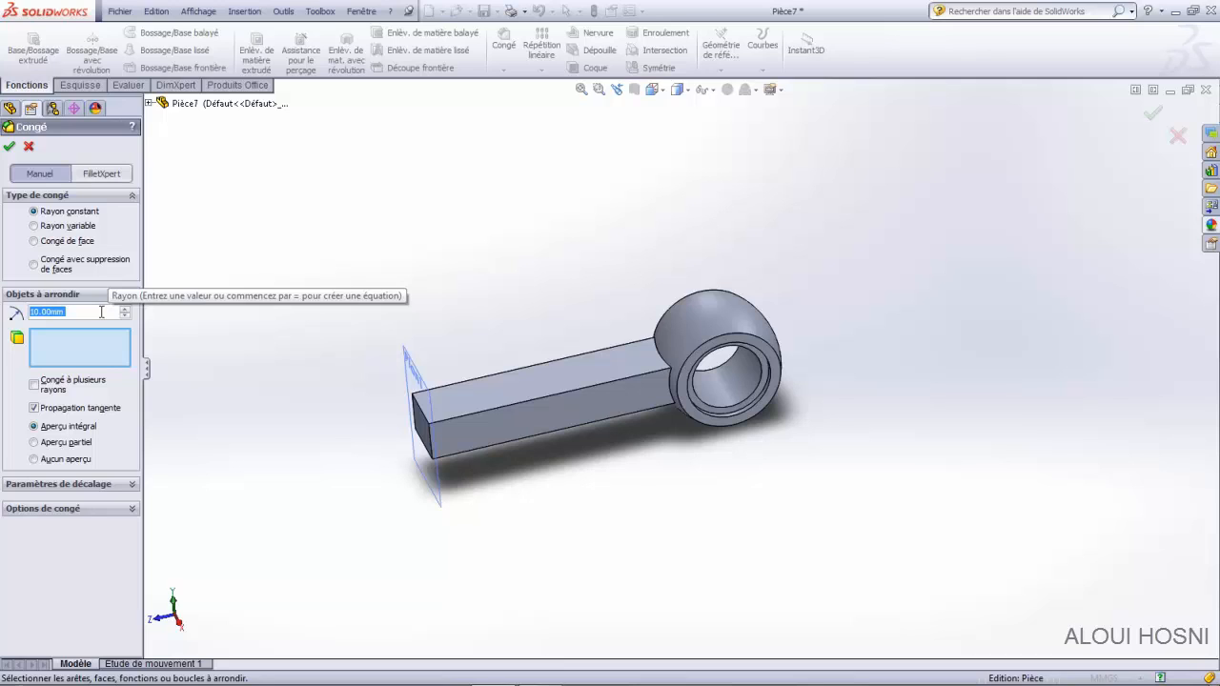
type("5")
key("Return")
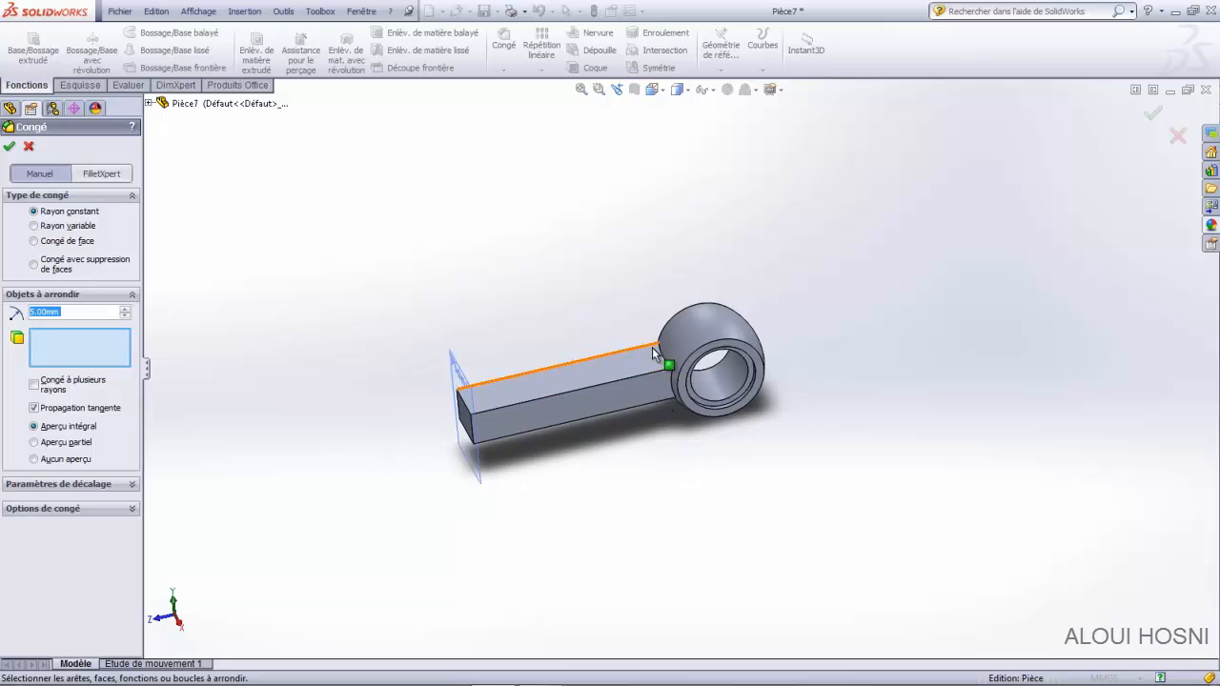
scroll(670, 356, "down", 1)
scroll(670, 355, "down", 1)
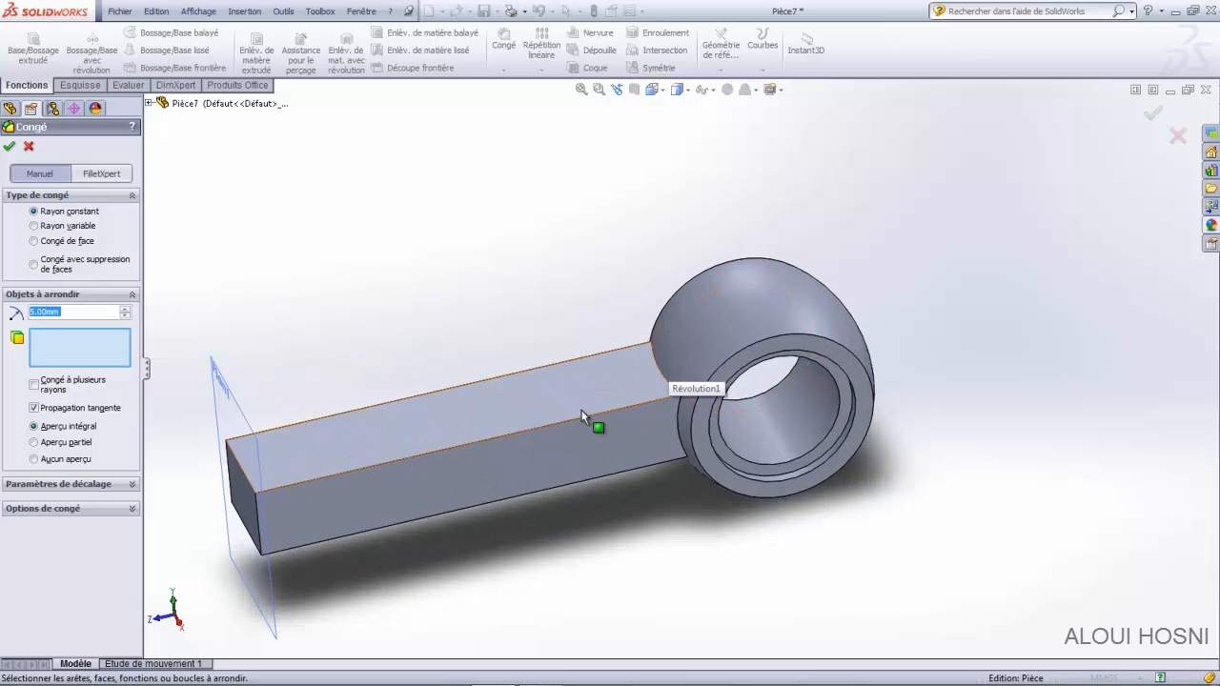
left_click(659, 378)
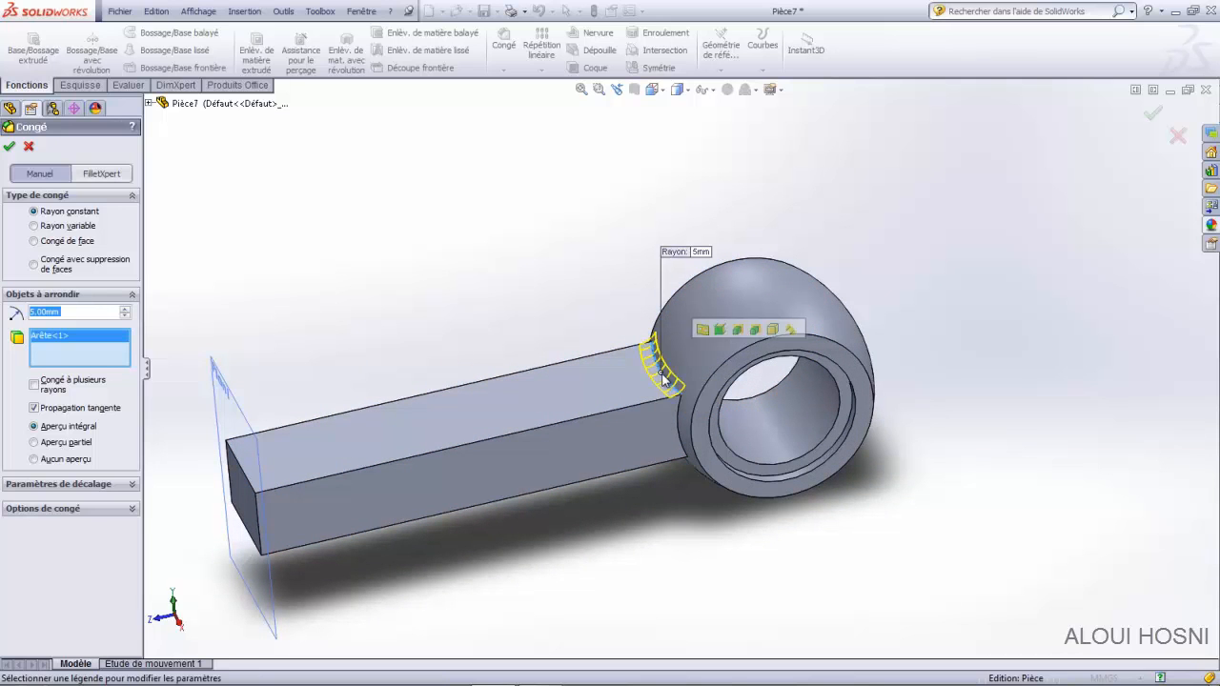
left_click(683, 452)
middle_click_drag(688, 509, 655, 434)
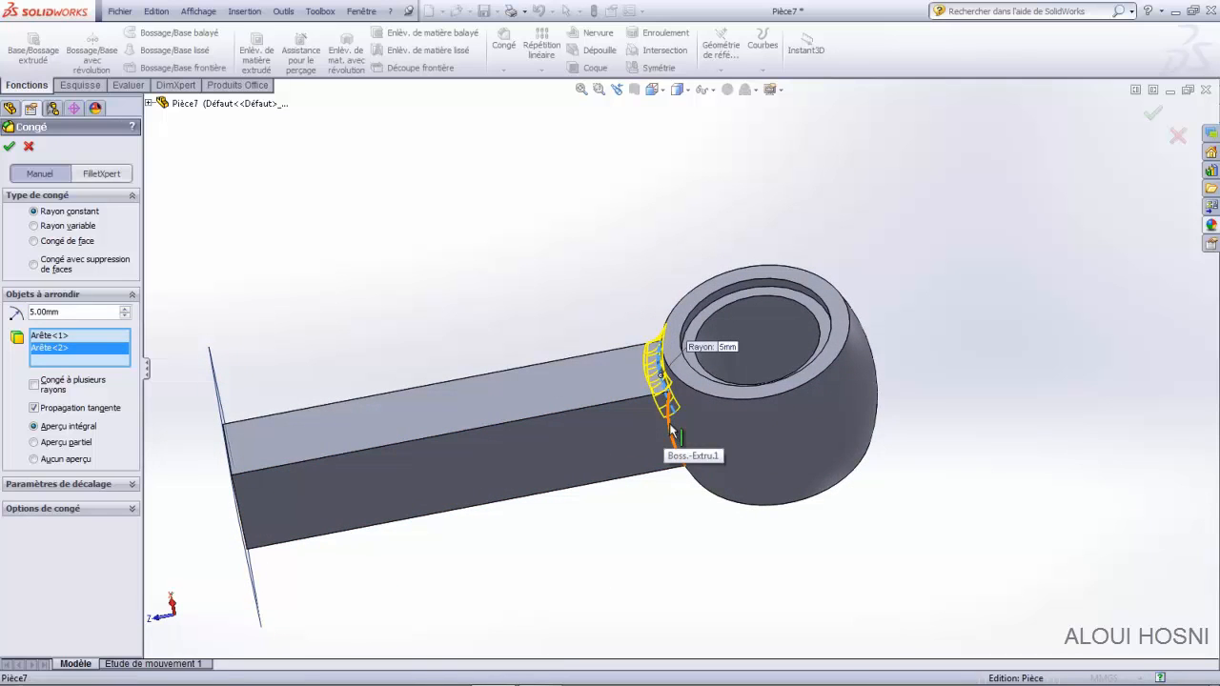
left_click(671, 440)
middle_click_drag(710, 539, 555, 205)
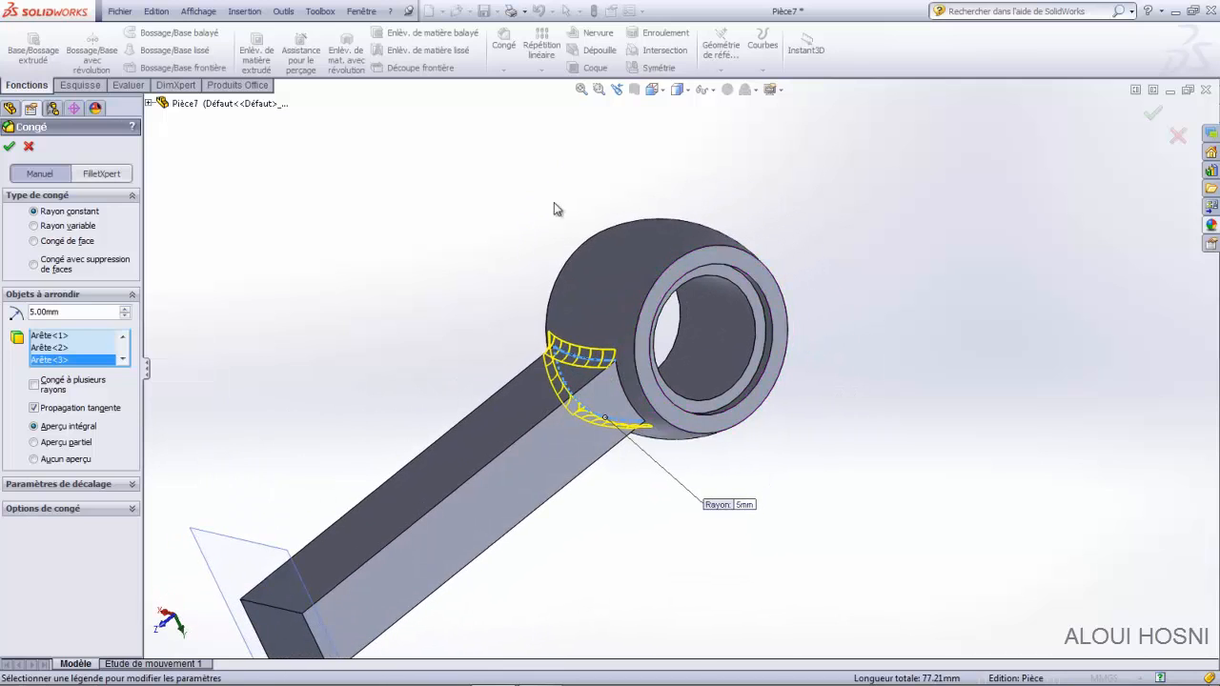
left_click(626, 396)
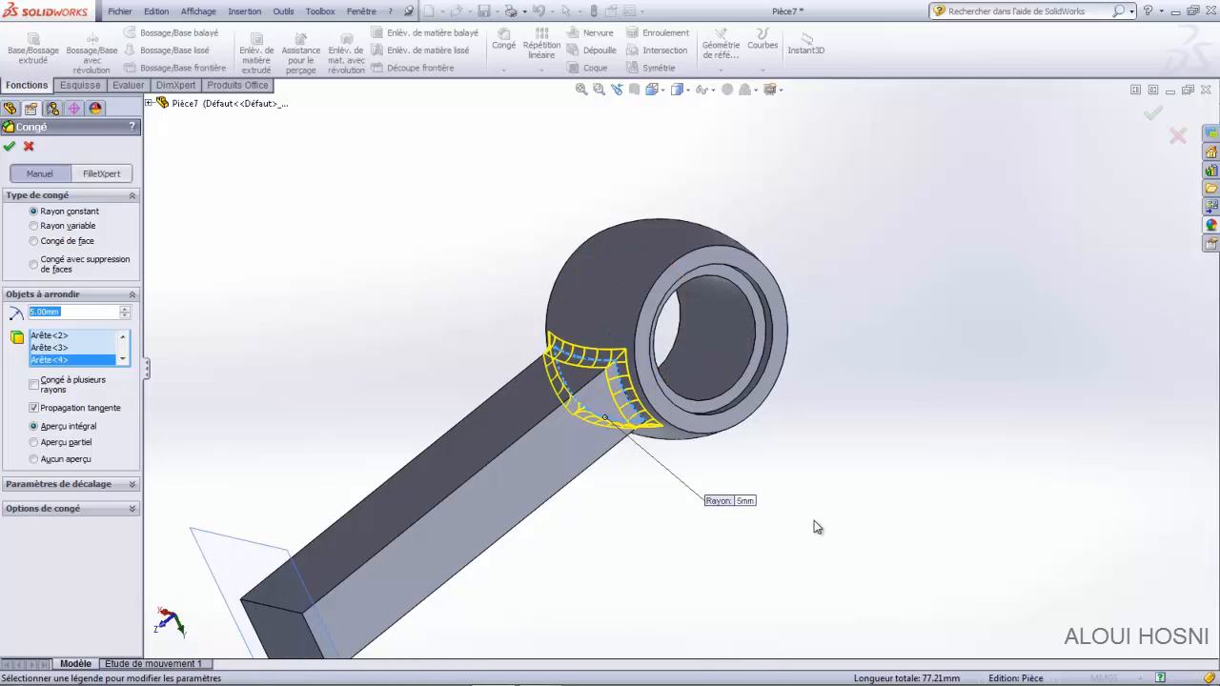
key("Return")
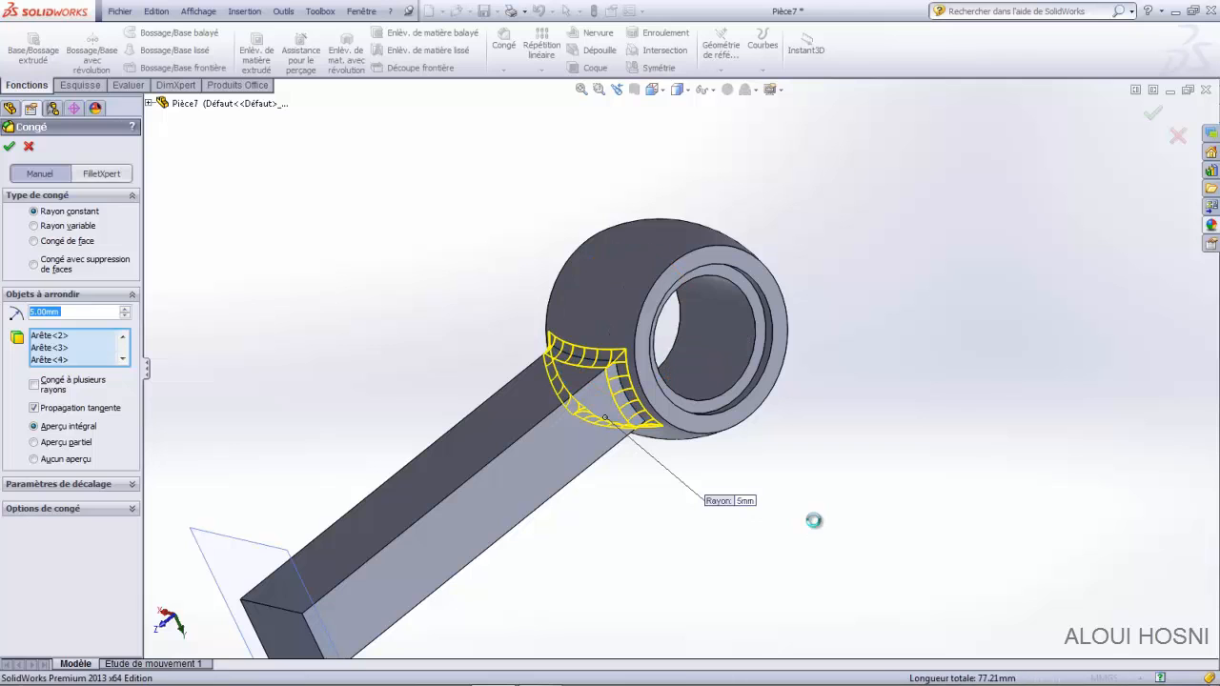
scroll(789, 521, "up", 2)
left_click(776, 512)
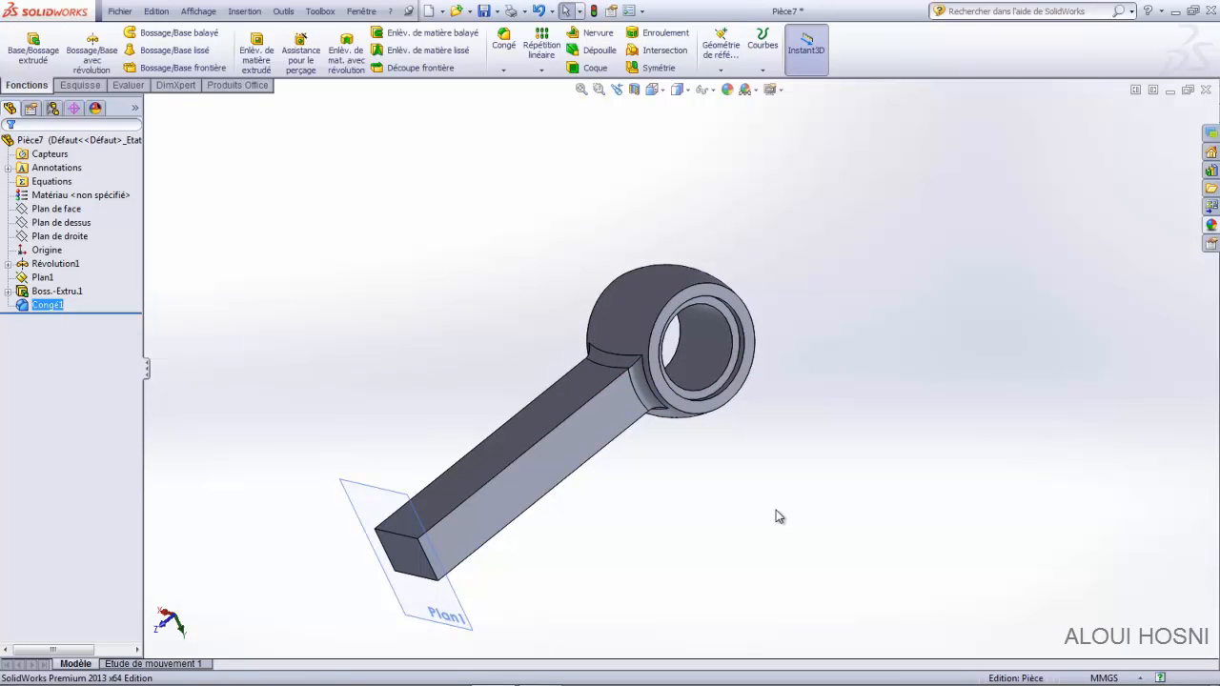
Assign the material Fonte grise from the Fer category of solidworks materials to the part.
middle_click_drag(821, 496, 809, 523)
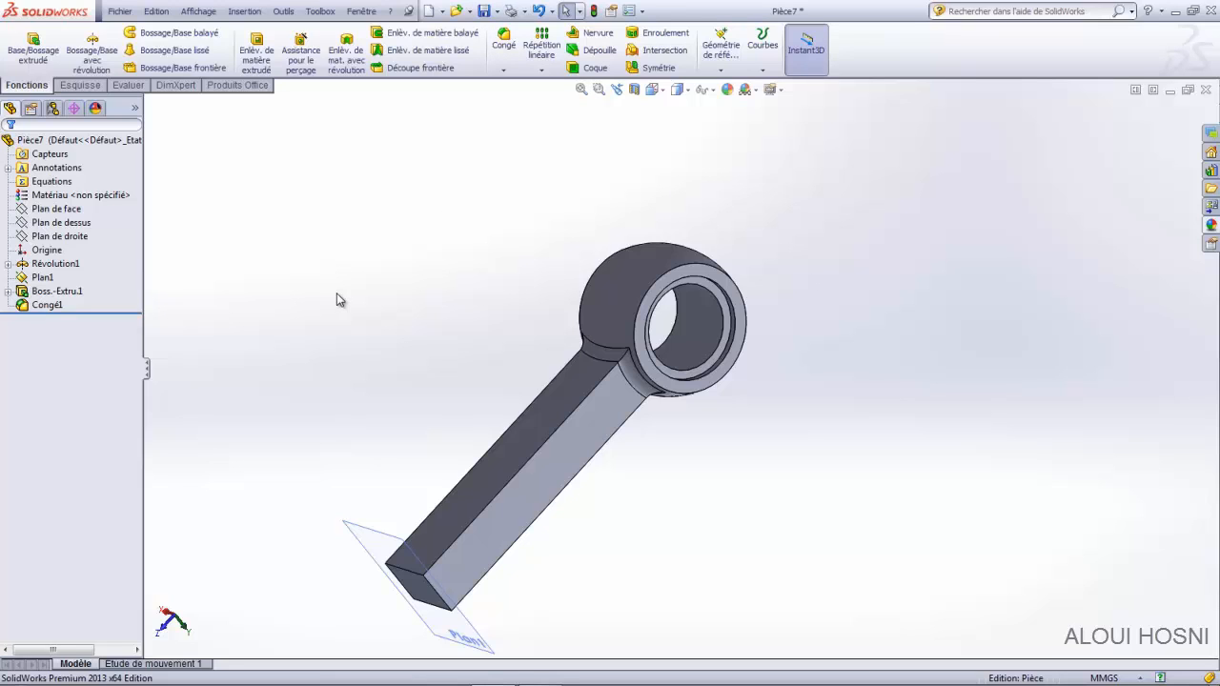
left_click(95, 197)
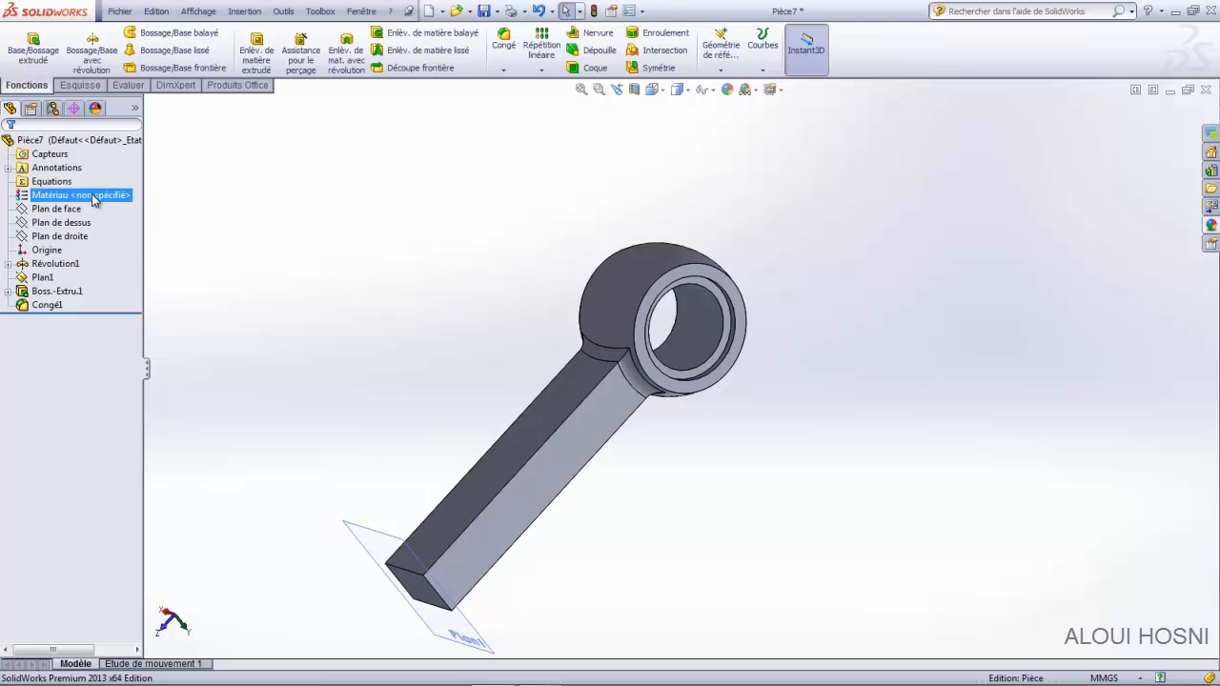
right_click(94, 197)
left_click(196, 201)
left_click(339, 341)
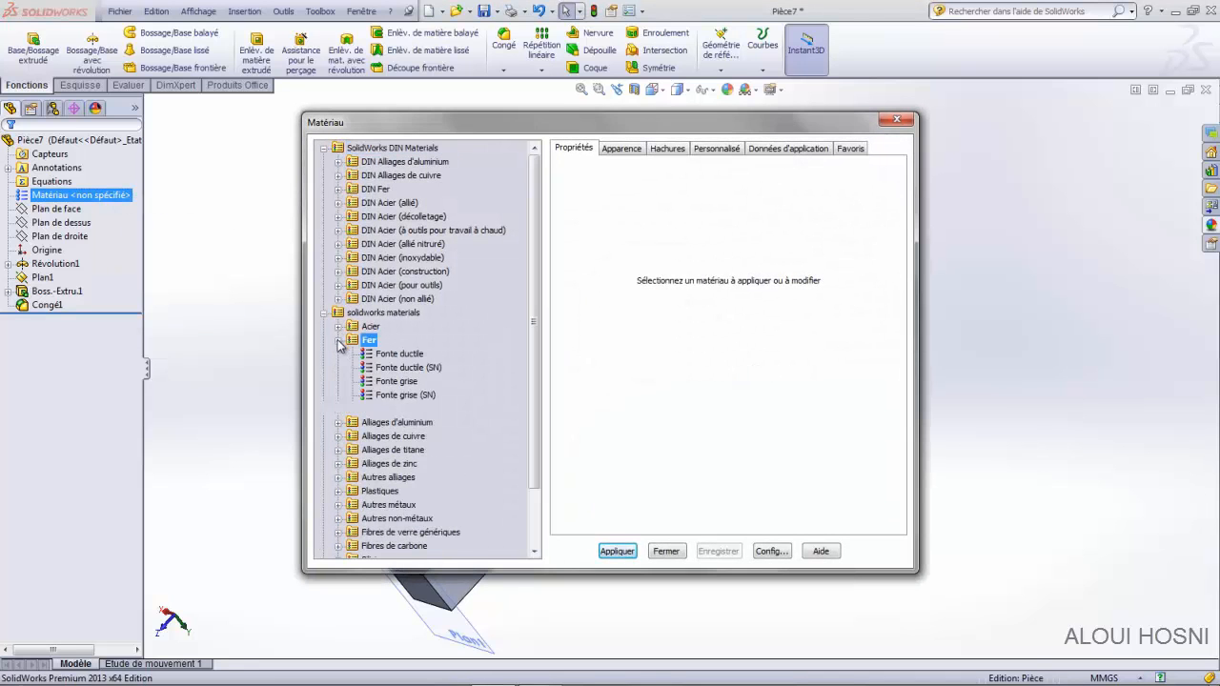
left_click(392, 382)
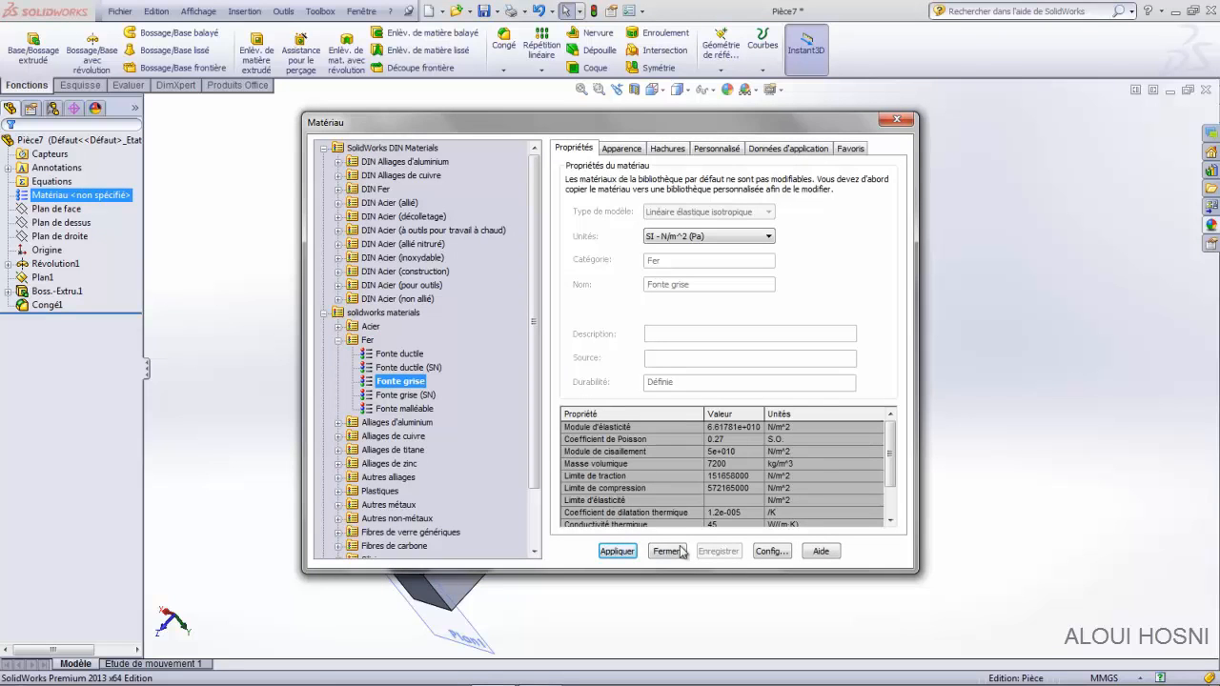
left_click(617, 551)
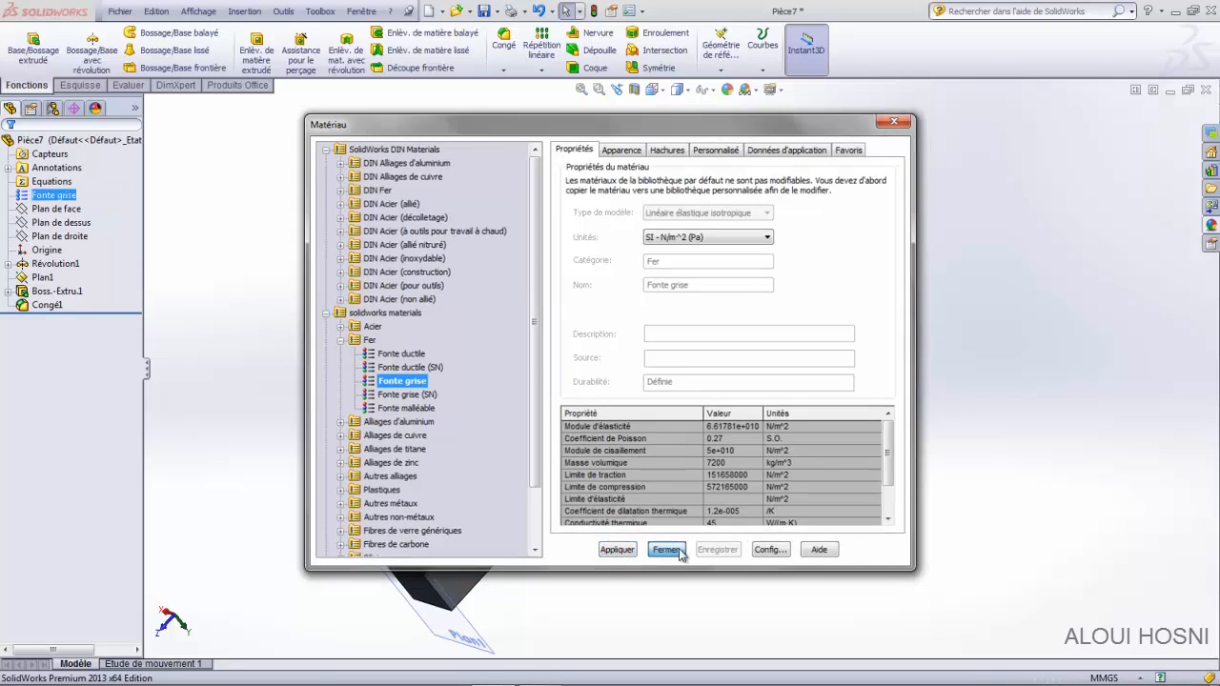
left_click(667, 551)
Change the whole part's appearance colour to the light peach swatch of the standard palette, with red 254 and green 222.
mouse_move(896, 396)
middle_mouse_down()
mouse_move(845, 362)
mouse_move(887, 388)
middle_mouse_up()
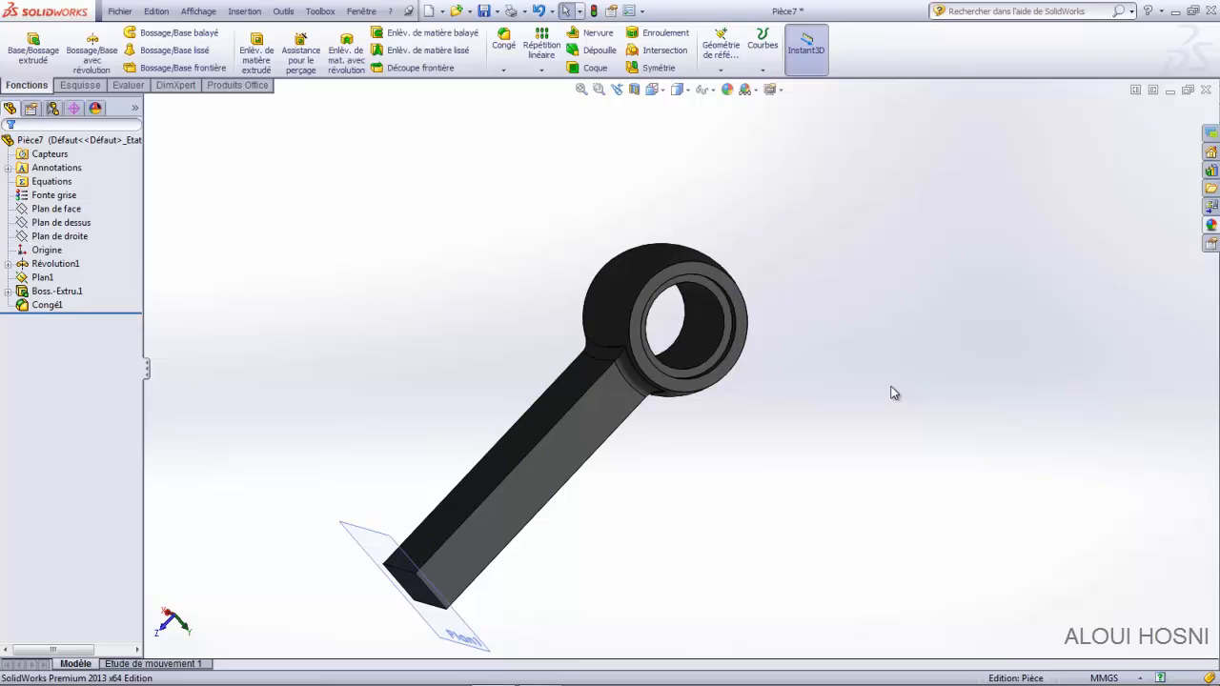
left_click(728, 89)
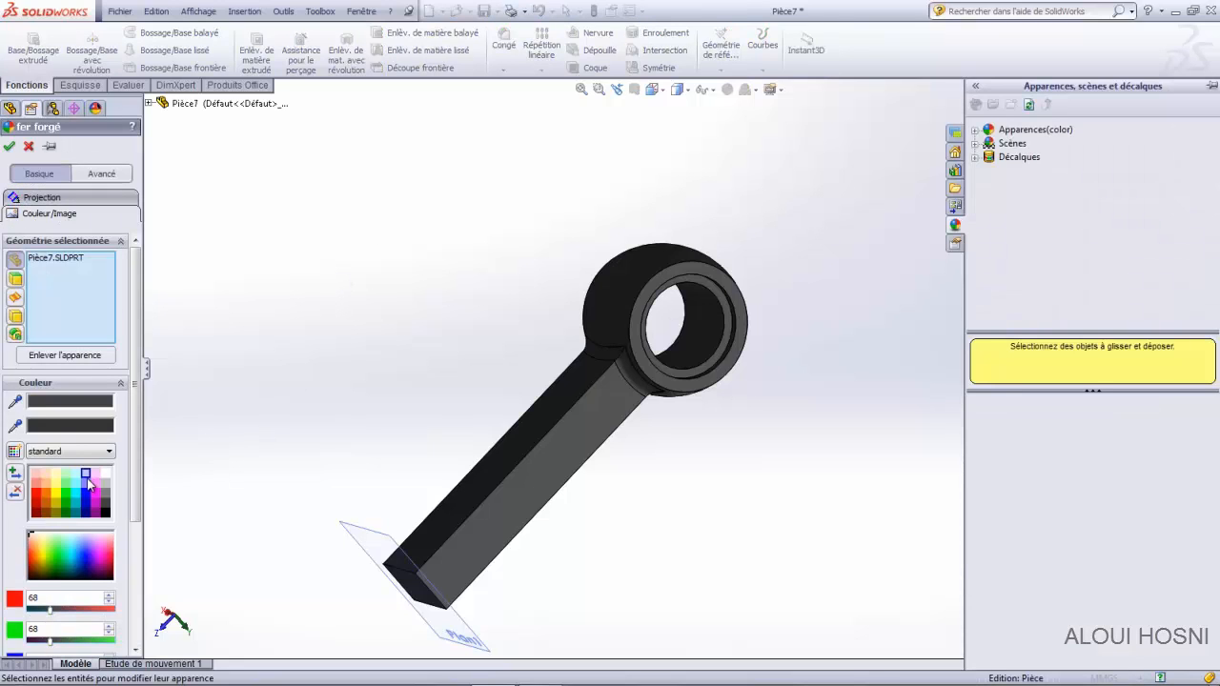
left_click(54, 479)
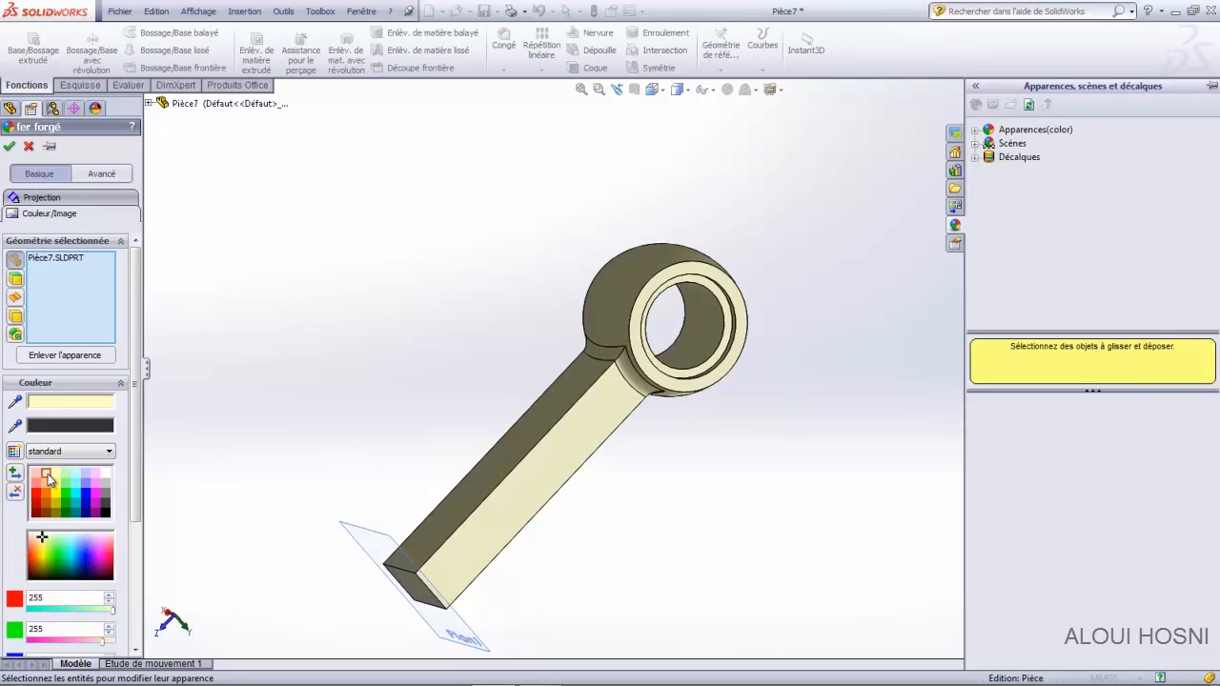
left_click(46, 475)
left_click(39, 474)
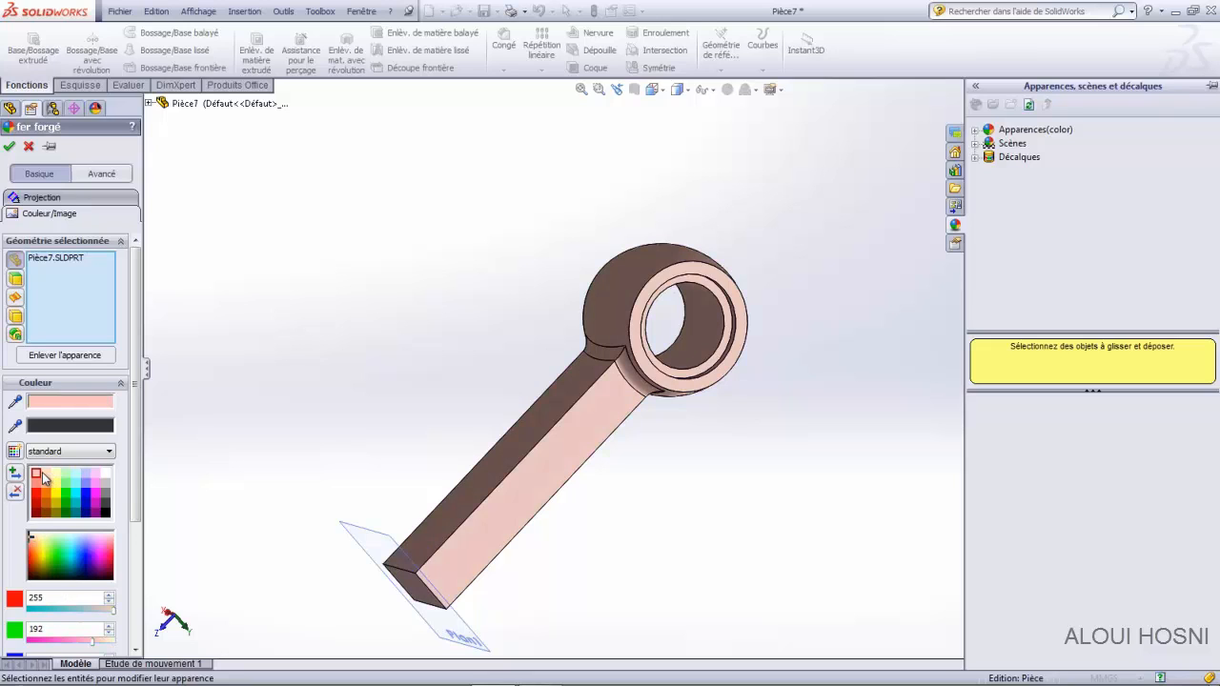
left_click(43, 473)
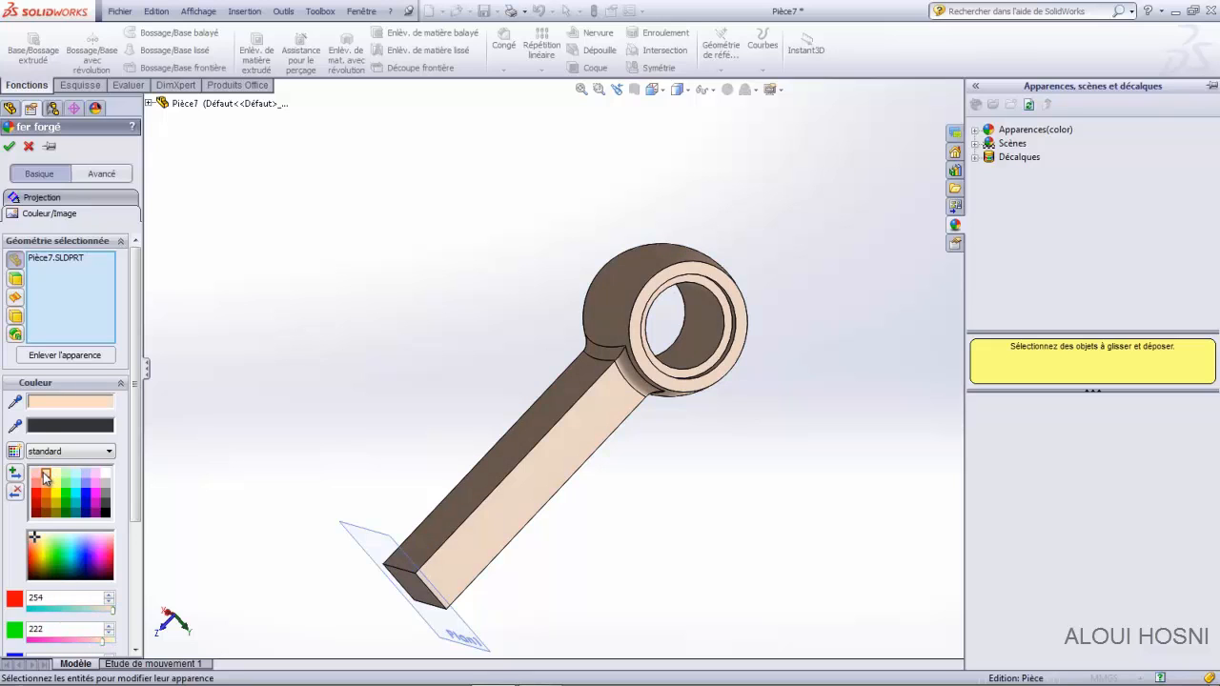
left_click(8, 146)
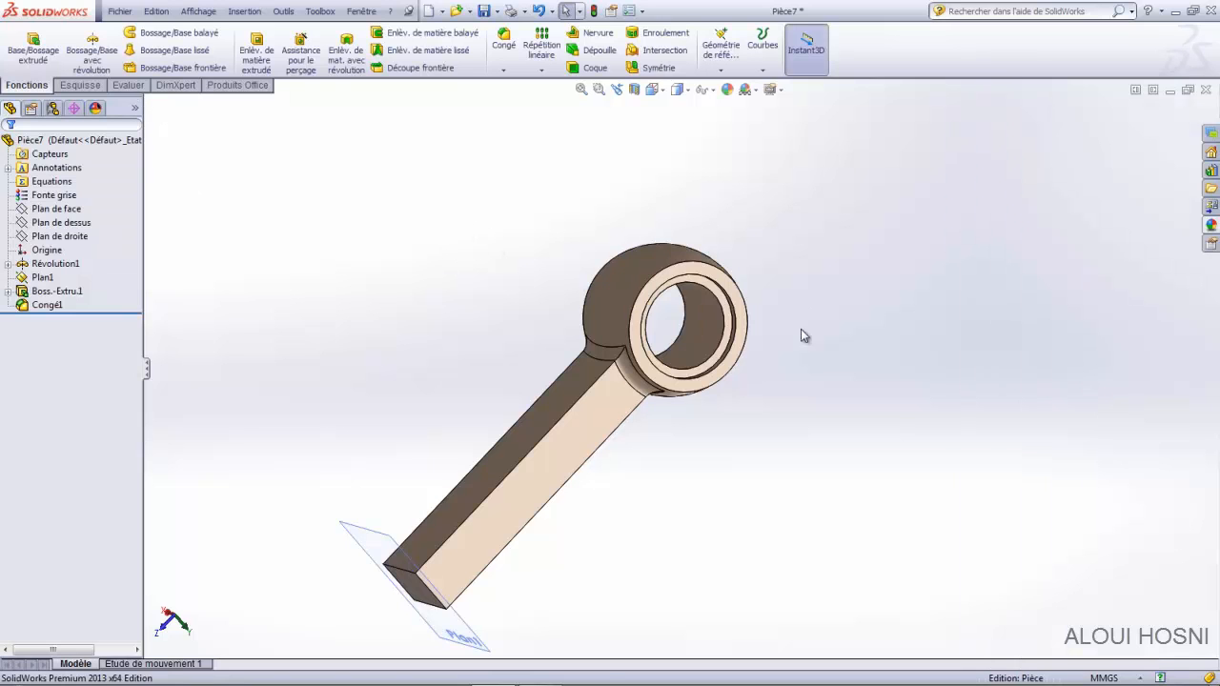
middle_click_drag(815, 397, 794, 240)
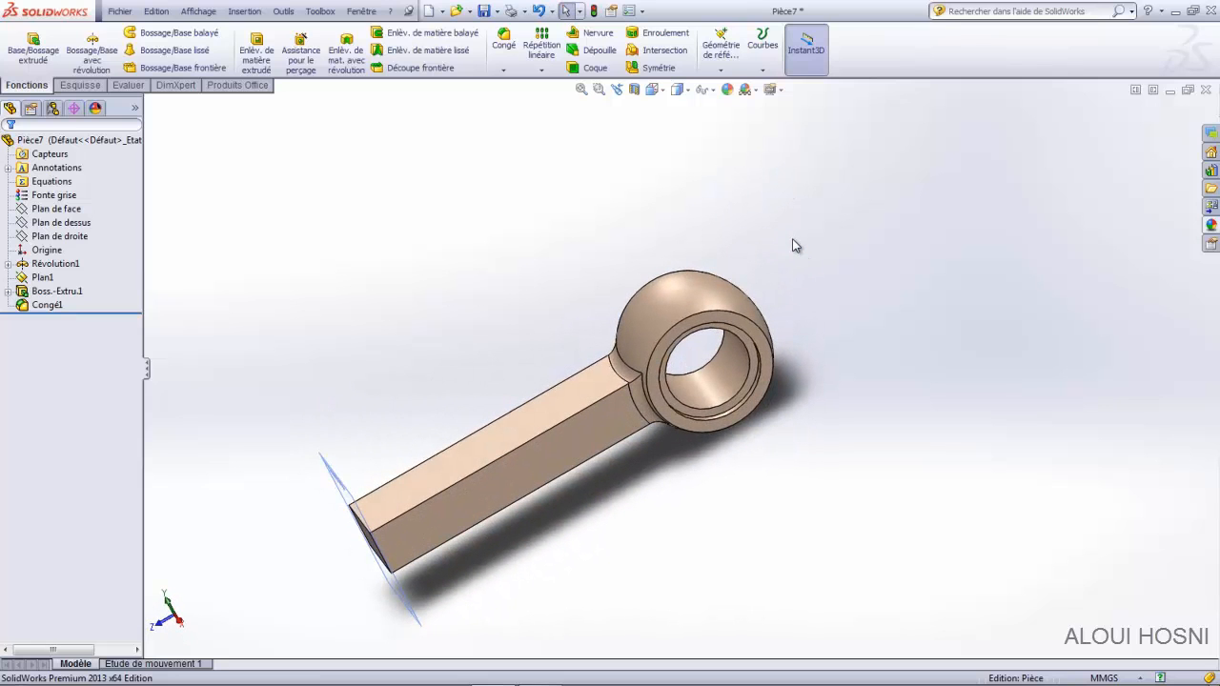